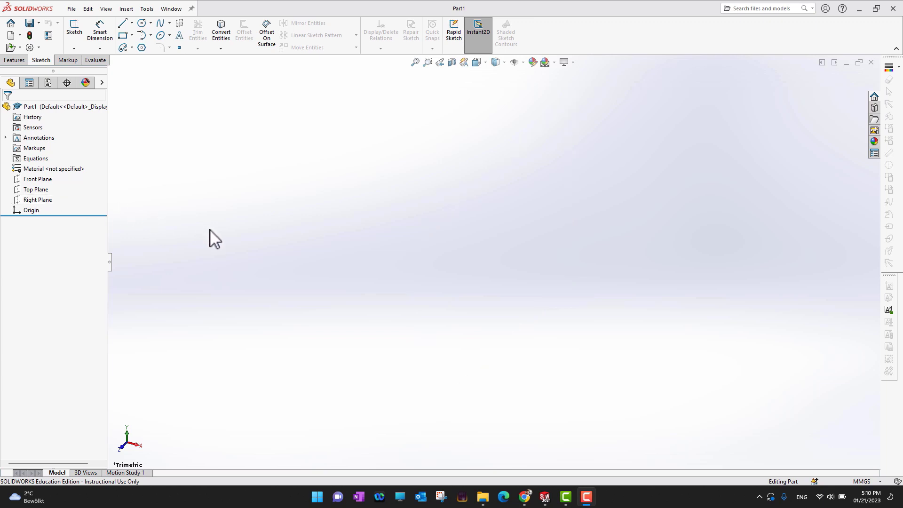
pyautogui.click(30, 181)
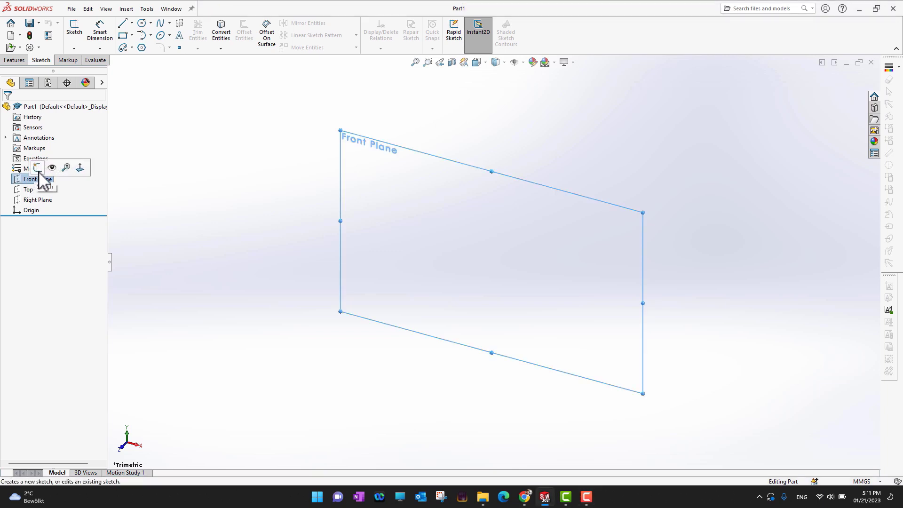
pyautogui.click(292, 233)
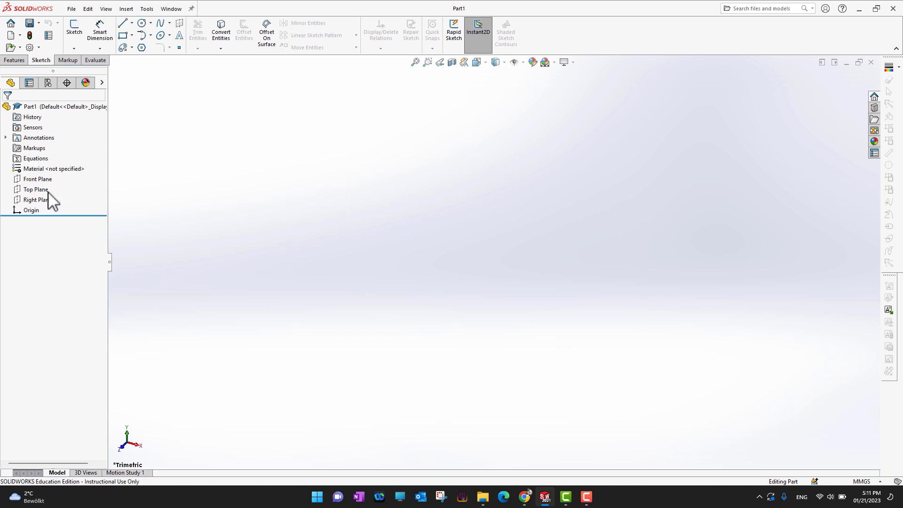
pyautogui.click(34, 181)
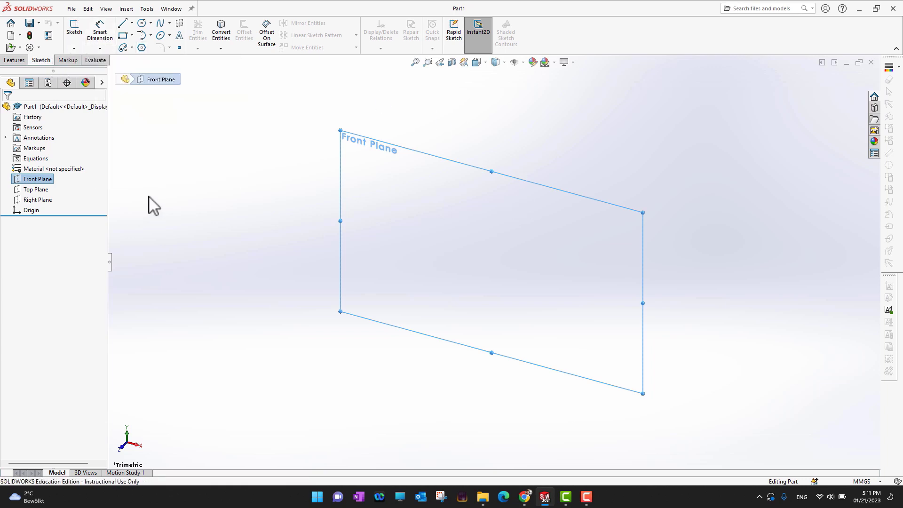
pyautogui.click(182, 216)
# Step: Sketch an irregular closed ten-sided profile of connected lines around the origin on the Front Plane, with a notch in each long side
pyautogui.click(36, 179)
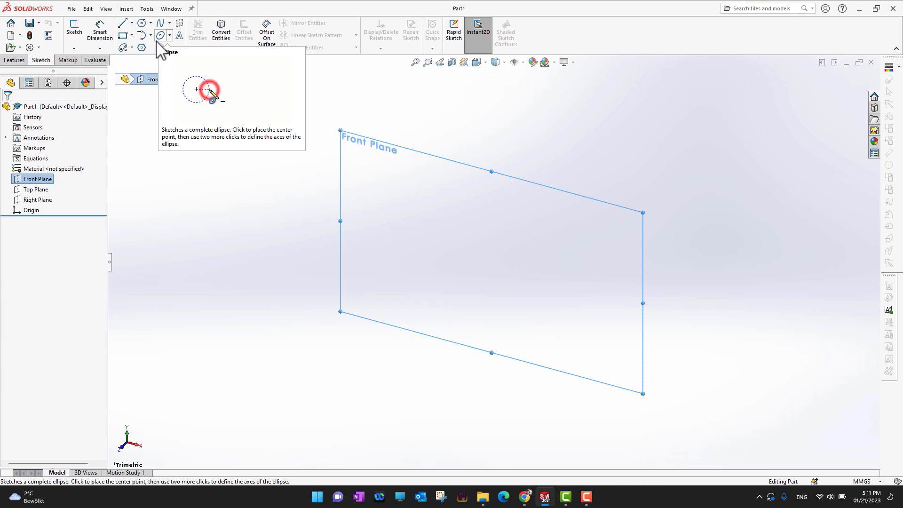
pyautogui.click(124, 24)
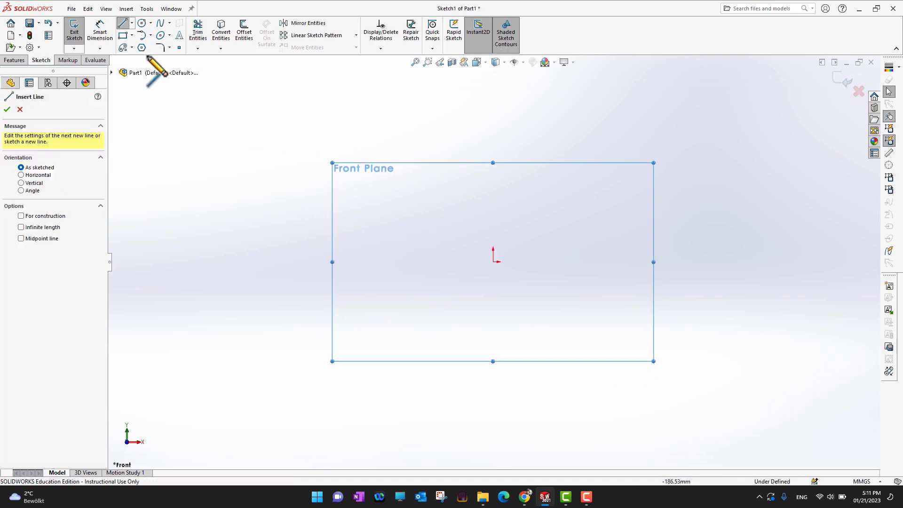
pyautogui.click(255, 166)
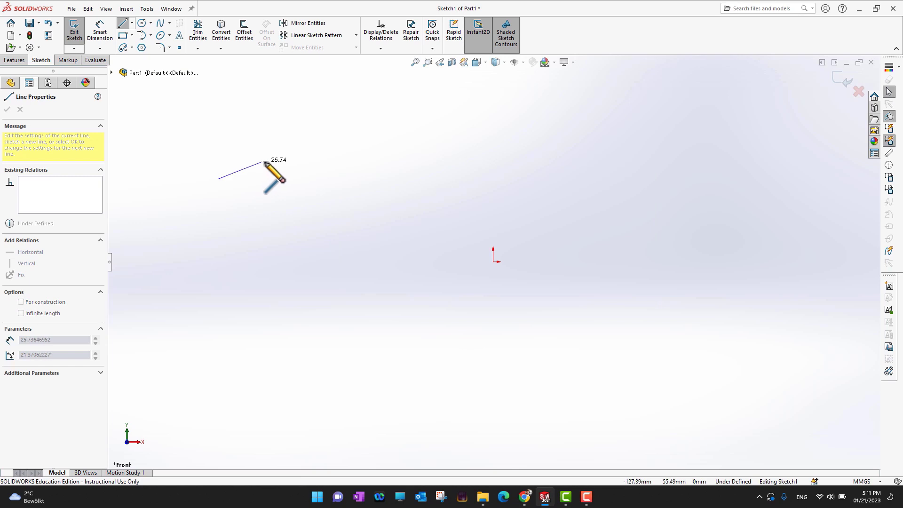
pyautogui.click(366, 131)
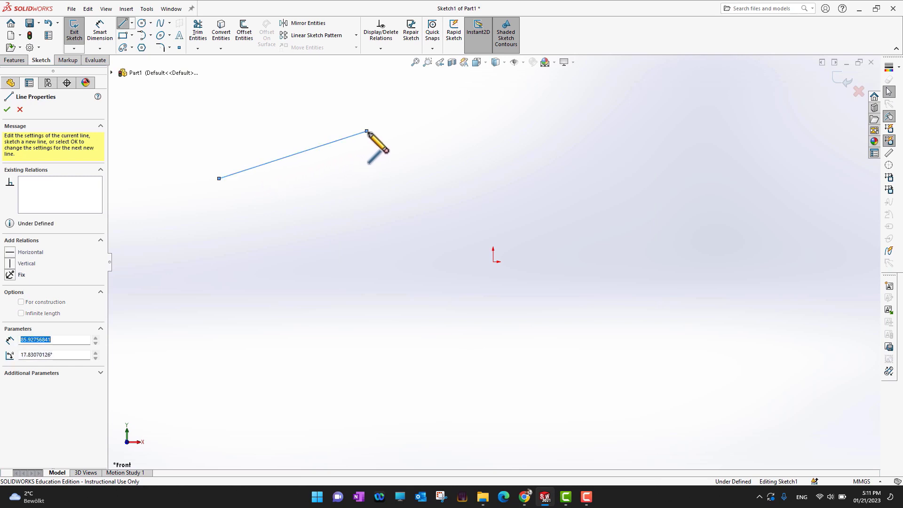
pyautogui.click(458, 189)
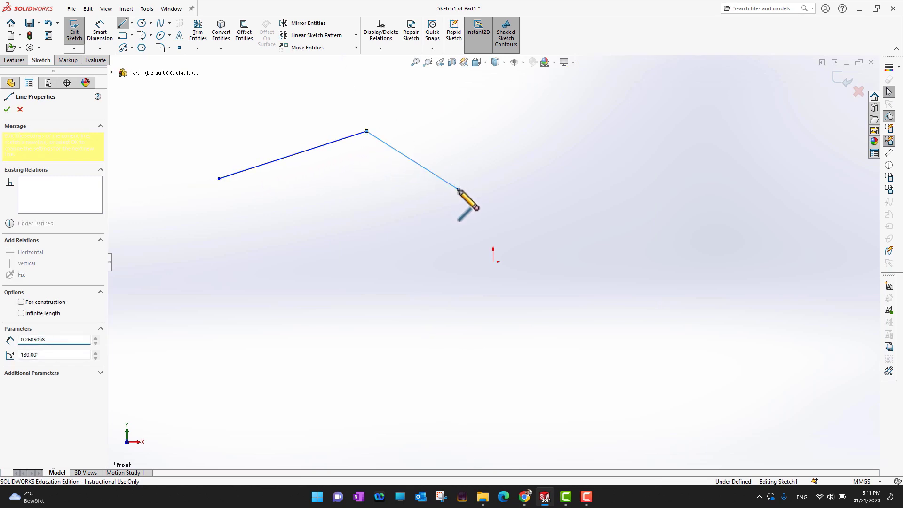
pyautogui.click(574, 125)
pyautogui.click(690, 193)
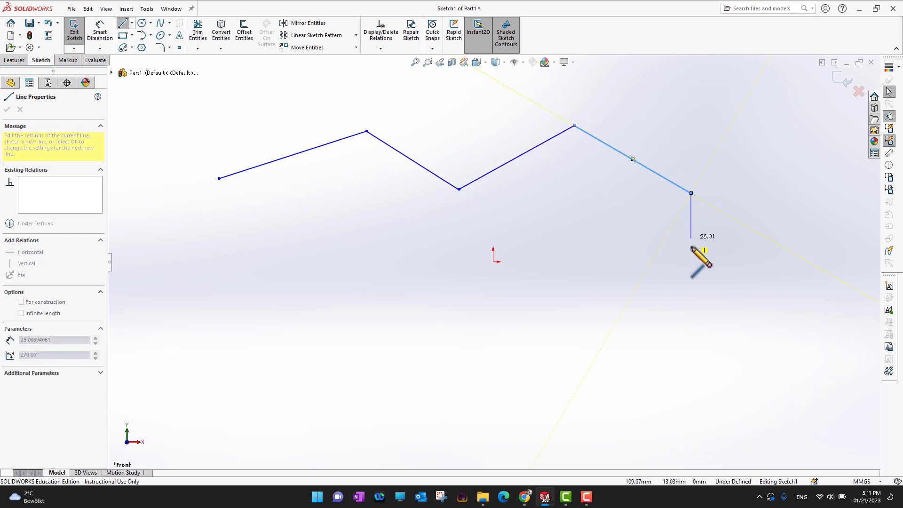
pyautogui.click(683, 291)
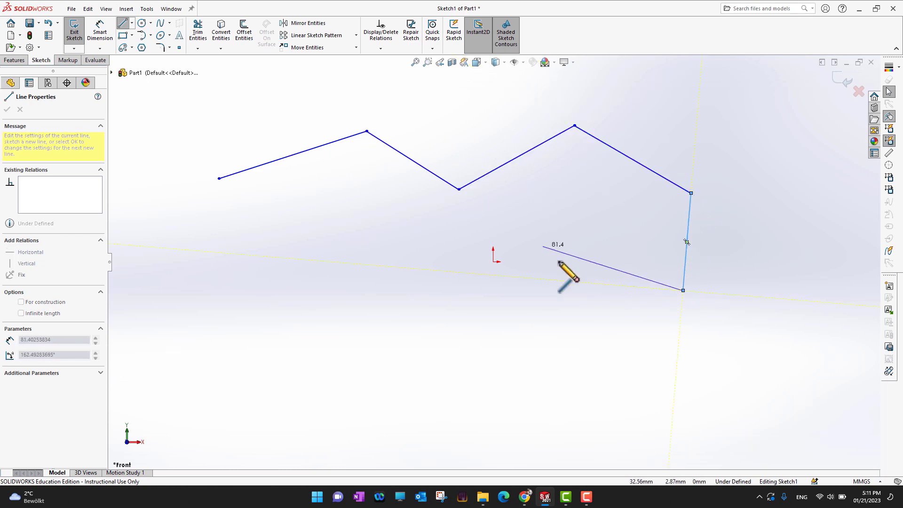
pyautogui.click(564, 310)
pyautogui.click(410, 285)
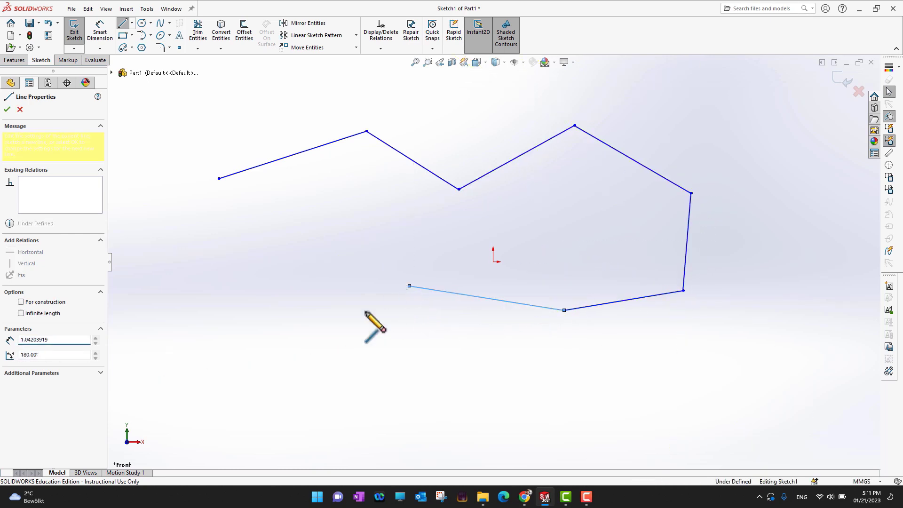
pyautogui.click(257, 362)
pyautogui.click(159, 286)
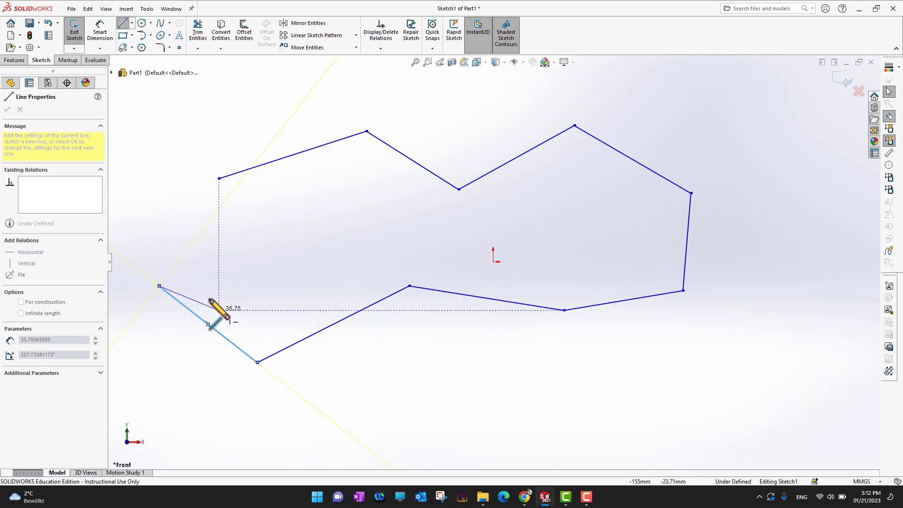
pyautogui.click(220, 179)
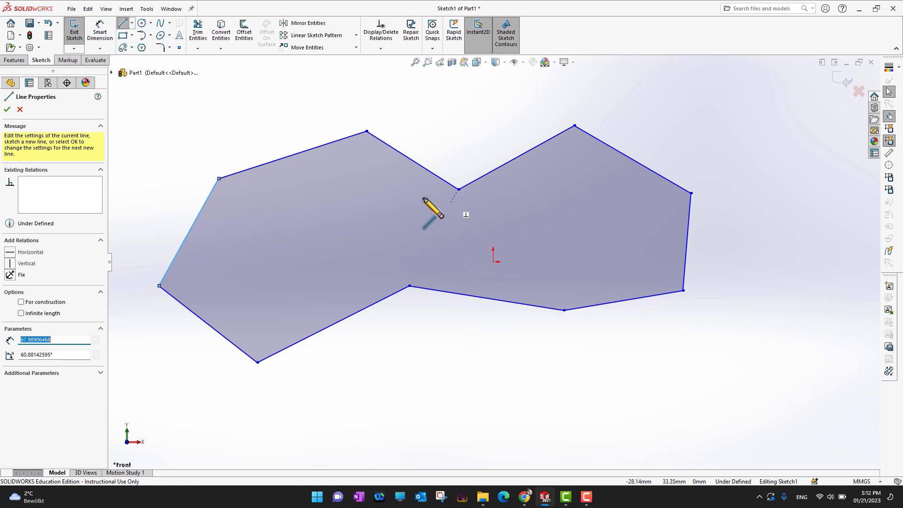
pyautogui.click(7, 110)
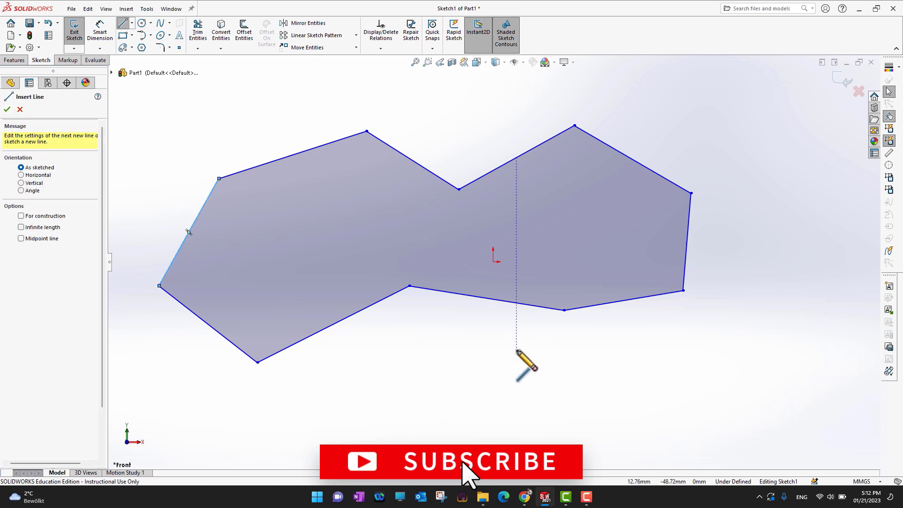
pyautogui.click(7, 110)
# Step: Extrude the closed profile as a boss from the sketch plane to a blind depth of 72 mm
pyautogui.moveTo(450, 369)
pyautogui.mouseDown(button='middle')
pyautogui.moveTo(453, 344)
pyautogui.moveTo(456, 365)
pyautogui.moveTo(480, 347)
pyautogui.mouseUp(button='middle')
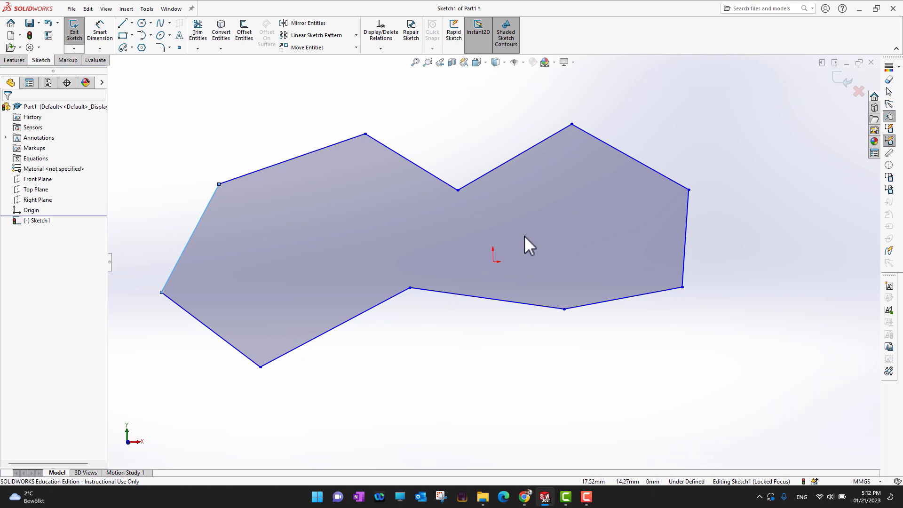
pyautogui.click(15, 61)
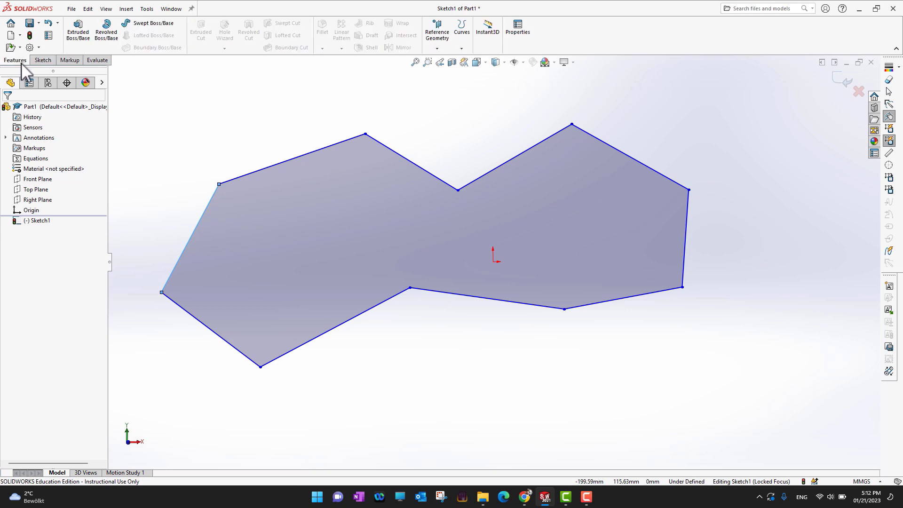
pyautogui.click(83, 45)
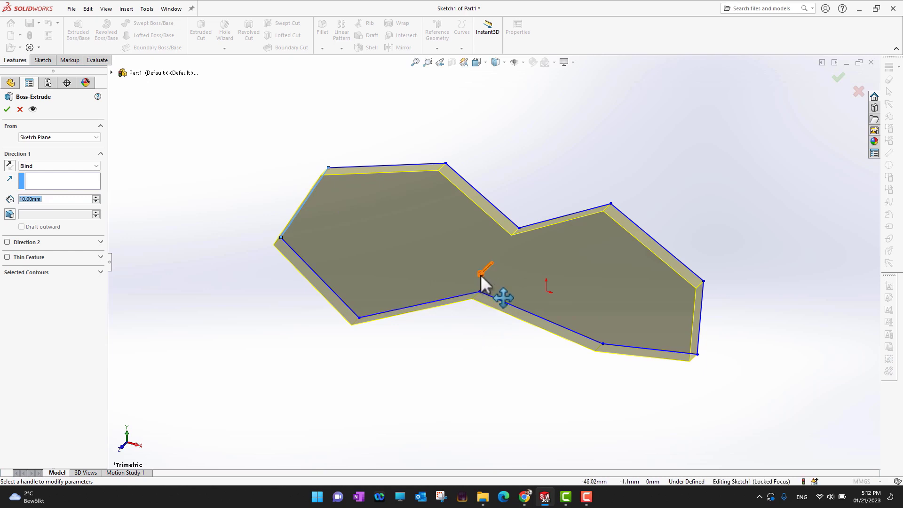
pyautogui.moveTo(481, 277)
pyautogui.mouseDown()
pyautogui.moveTo(403, 347)
pyautogui.moveTo(480, 230)
pyautogui.moveTo(429, 280)
pyautogui.moveTo(438, 289)
pyautogui.moveTo(469, 289)
pyautogui.moveTo(411, 356)
pyautogui.moveTo(464, 286)
pyautogui.moveTo(538, 141)
pyautogui.moveTo(413, 272)
pyautogui.moveTo(396, 304)
pyautogui.mouseUp()
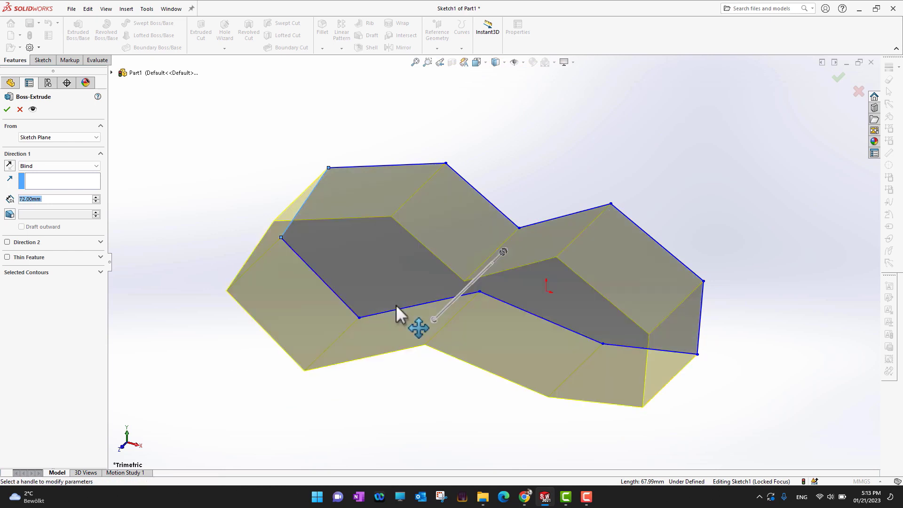
# Step: Try smaller extrusion depths in 10 mm increments and return the depth to 72 mm
pyautogui.moveTo(420, 443); pyautogui.dragTo(442, 354, button='middle')
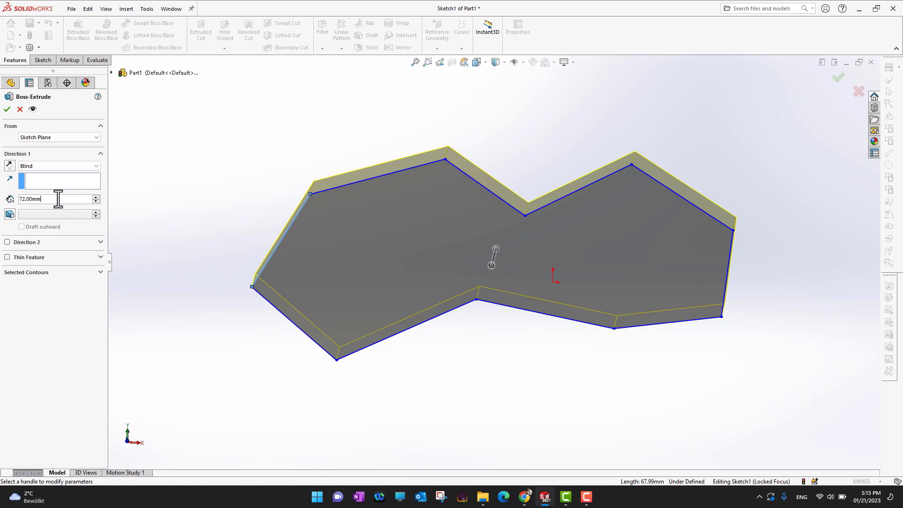
pyautogui.moveTo(585, 278); pyautogui.dragTo(570, 199, button='middle')
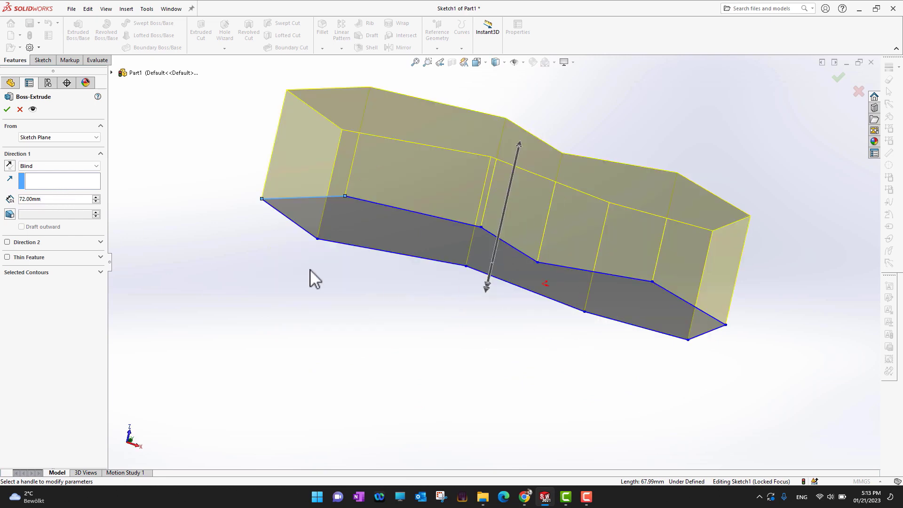
pyautogui.click(95, 201)
pyautogui.click(95, 201)
pyautogui.click(96, 197)
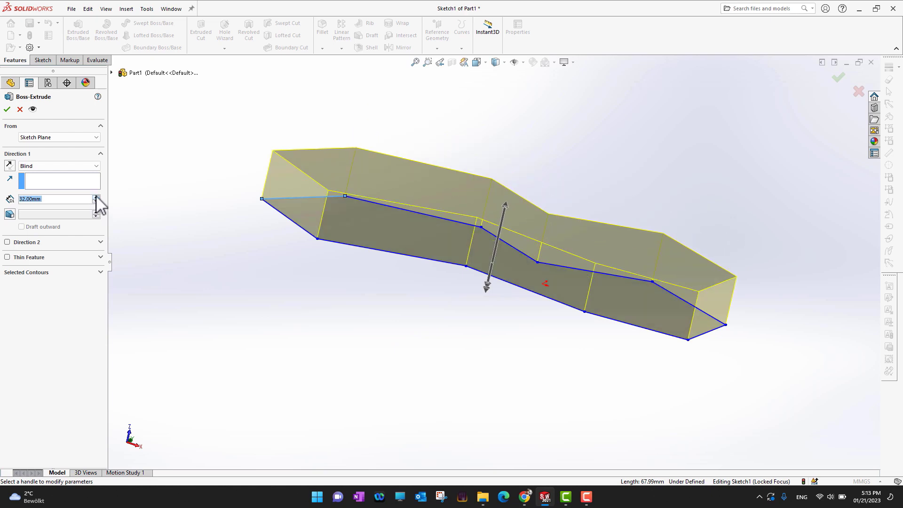
pyautogui.click(95, 197)
pyautogui.click(96, 197)
pyautogui.click(95, 197)
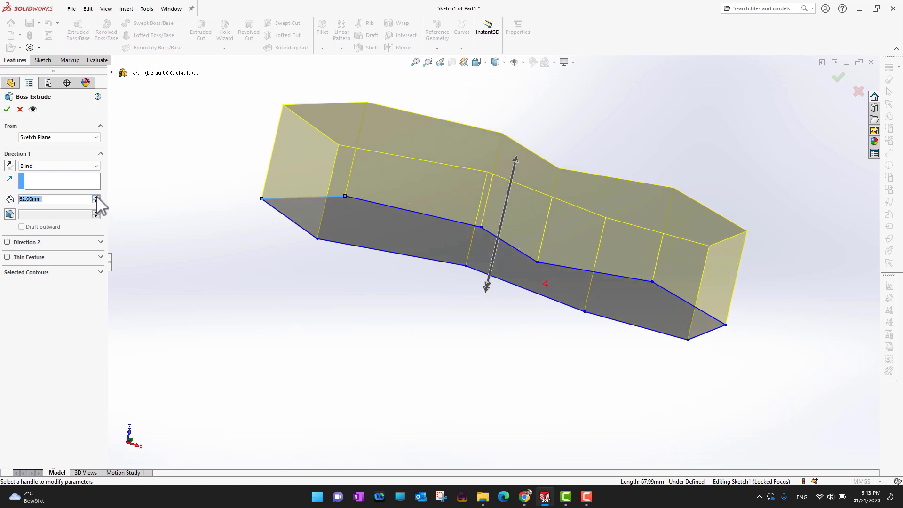
pyautogui.click(96, 197)
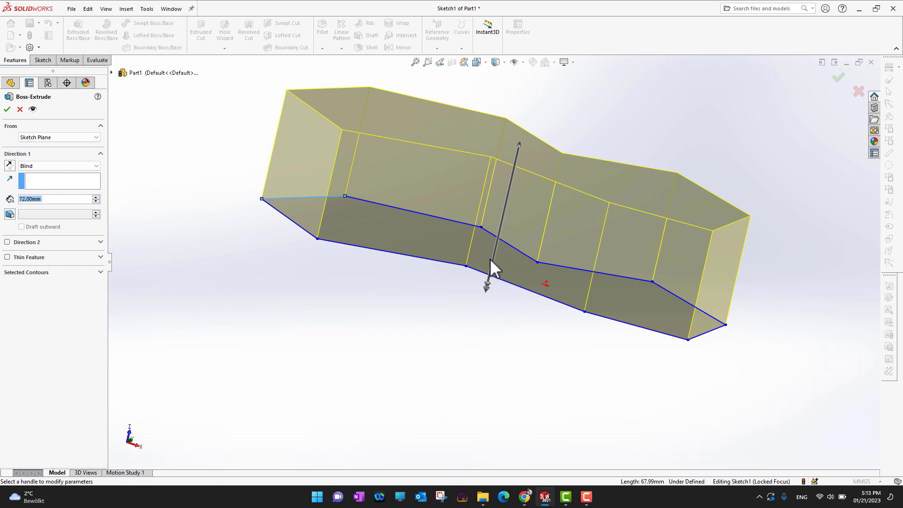
# Step: Flip the extrusion direction, restore the original side and accept the 72 mm boss extrusion
pyautogui.click(10, 168)
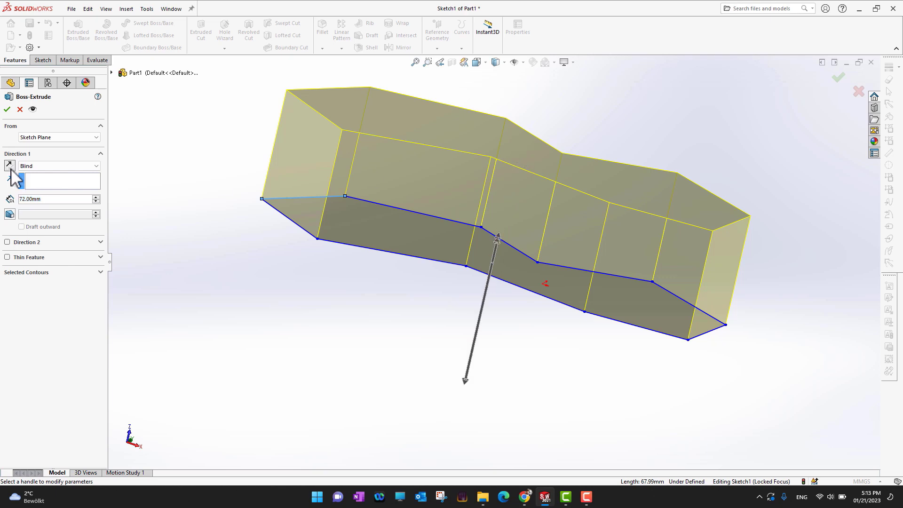
pyautogui.click(9, 168)
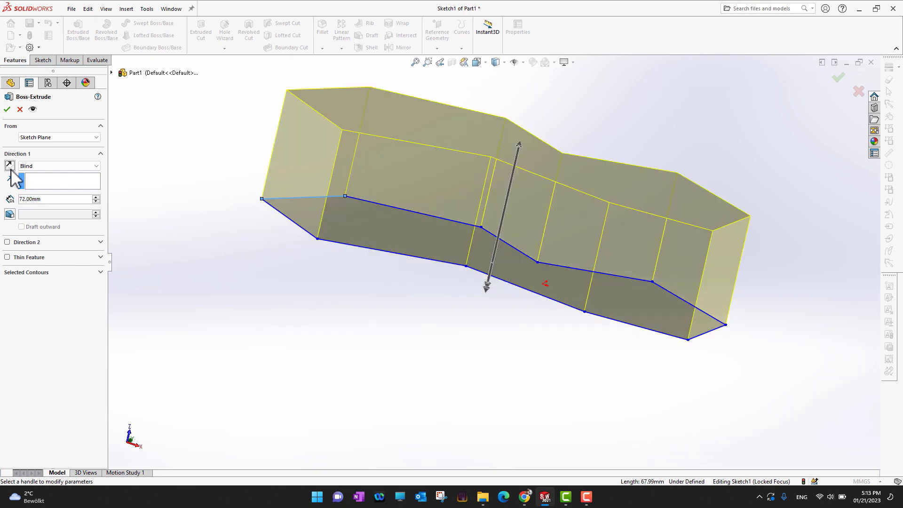
pyautogui.click(10, 168)
pyautogui.click(9, 168)
pyautogui.click(7, 110)
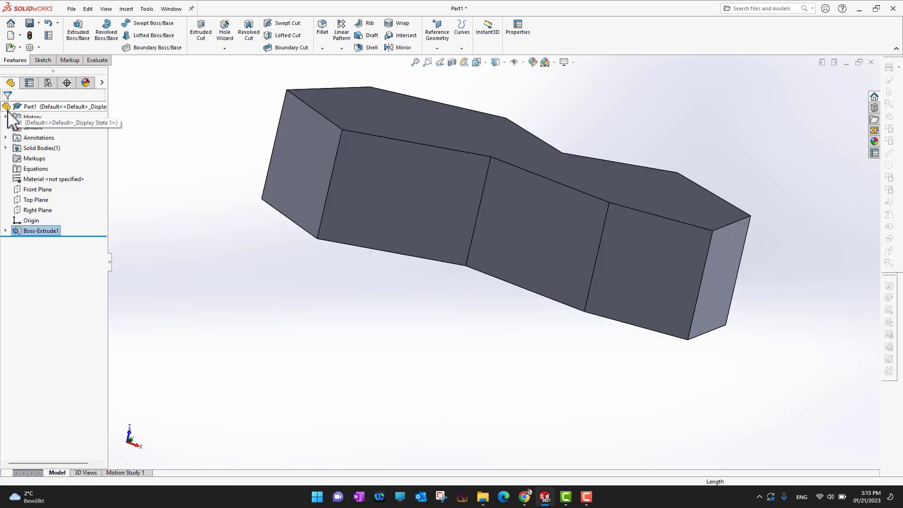
# Step: Examine the extruded body from an oblique angle at different zoom levels and fit the whole part in view
pyautogui.moveTo(657, 113); pyautogui.dragTo(638, 194, button='middle')
pyautogui.scroll(4, 633, 213)
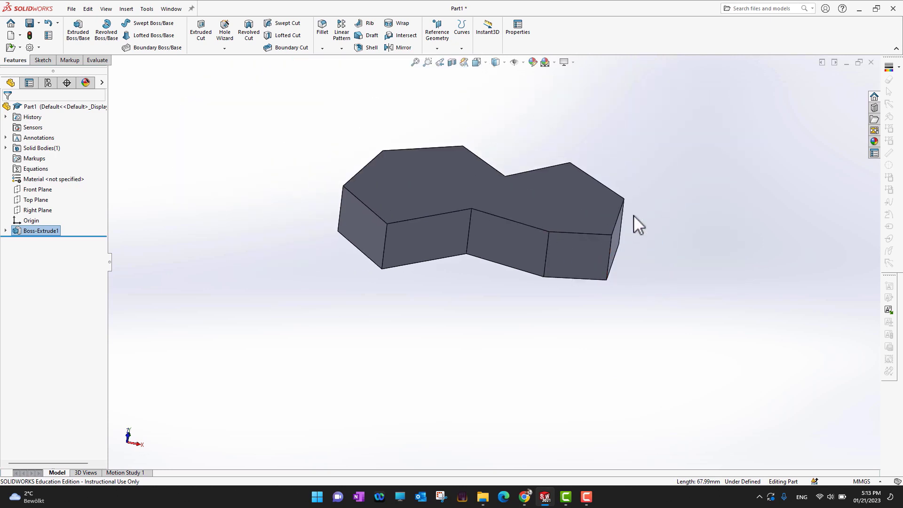
pyautogui.scroll(1, 634, 215)
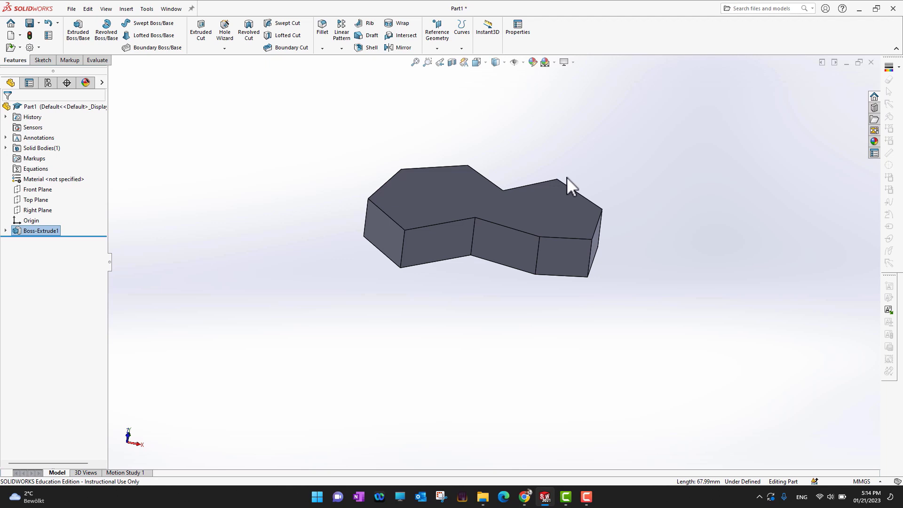
pyautogui.scroll(1, 567, 177)
pyautogui.scroll(3, 551, 225)
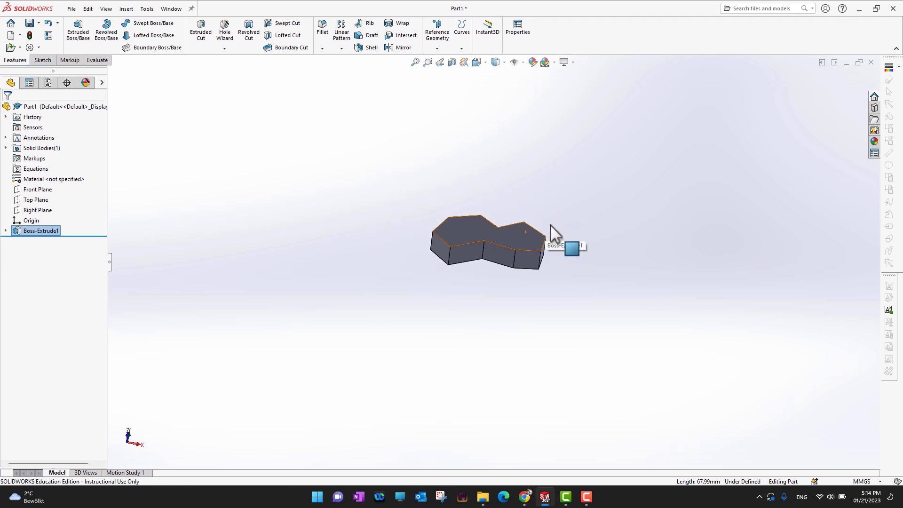
pyautogui.scroll(-5, 548, 226)
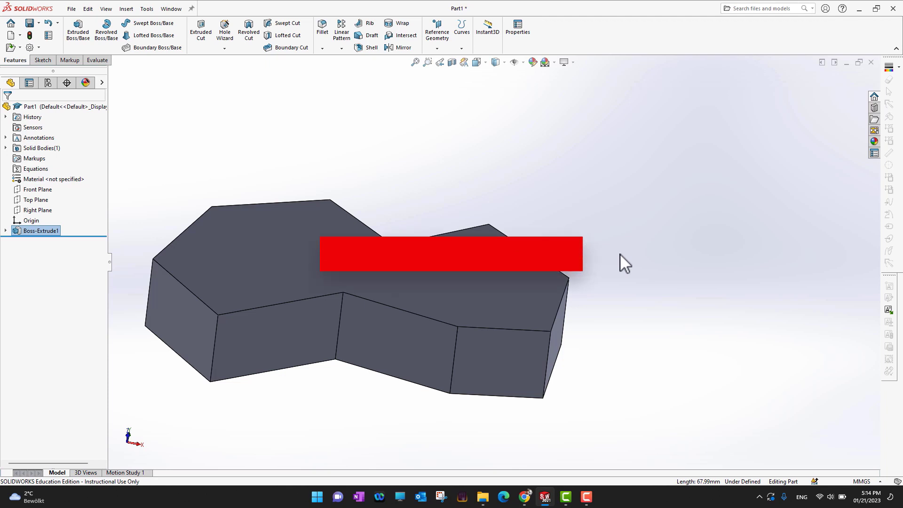
pyautogui.press('f')
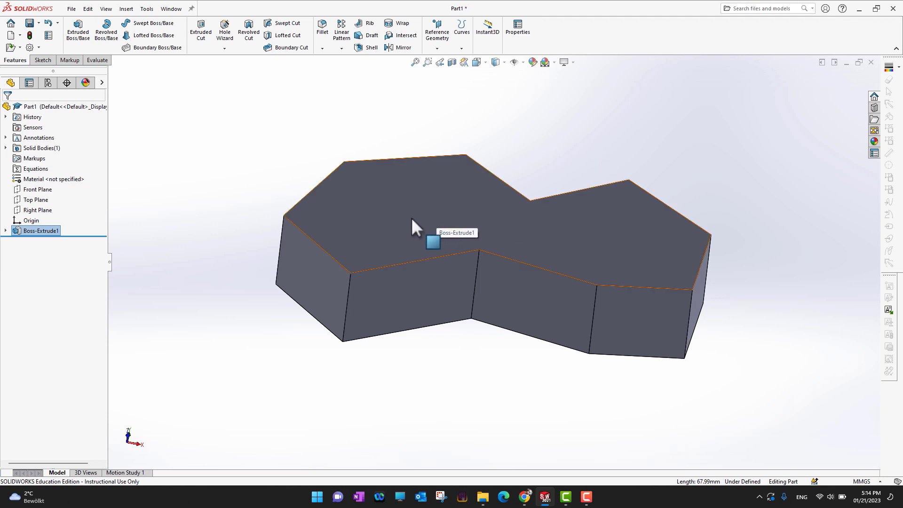
# Step: Sketch three circles on the body's upper face: radius about 29 mm on the right lobe and two about 15 mm on the left lobe
pyautogui.click(442, 219)
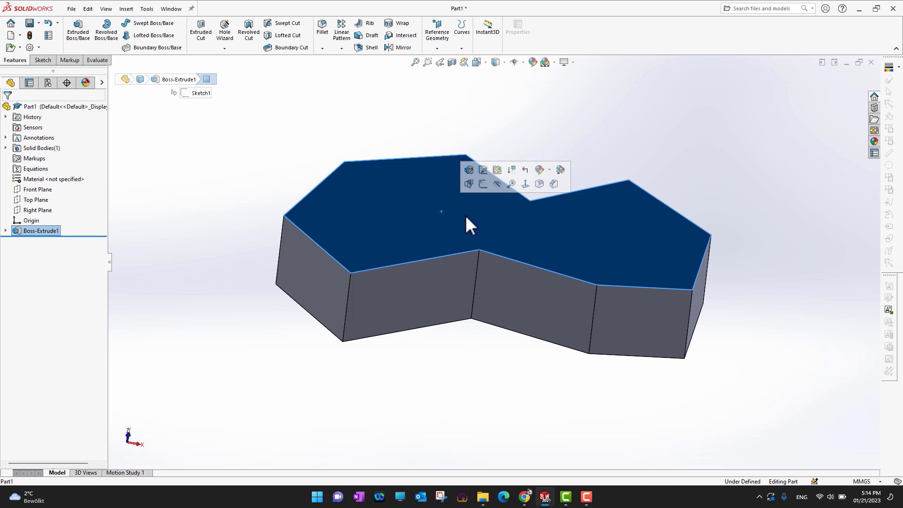
pyautogui.click(483, 184)
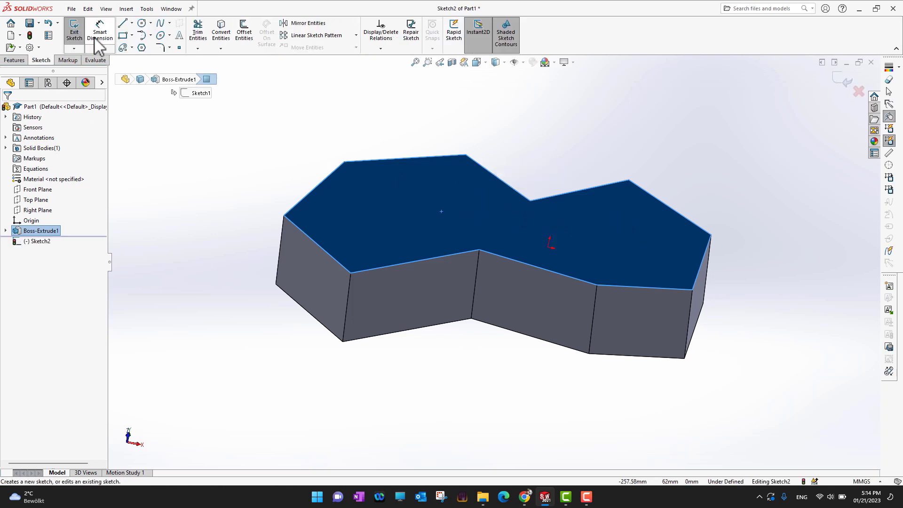
pyautogui.click(142, 22)
pyautogui.moveTo(619, 235); pyautogui.dragTo(652, 254)
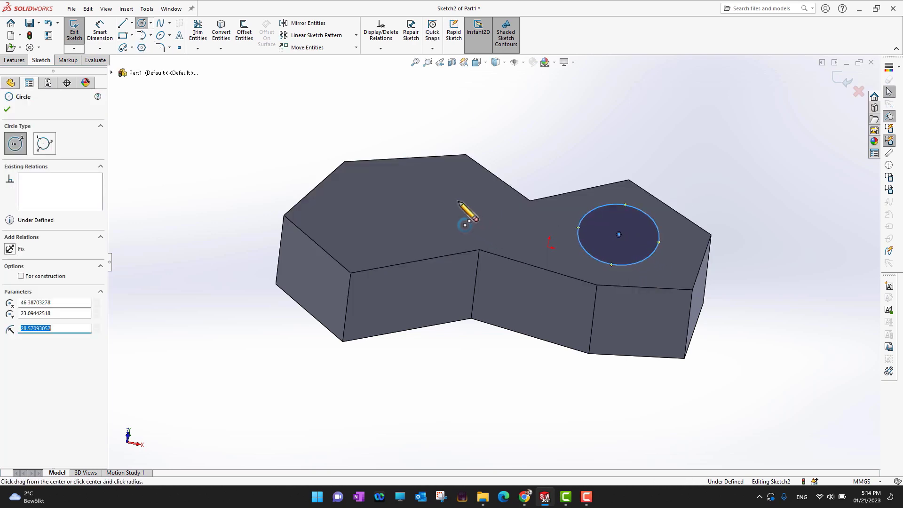
pyautogui.moveTo(459, 189); pyautogui.dragTo(472, 193)
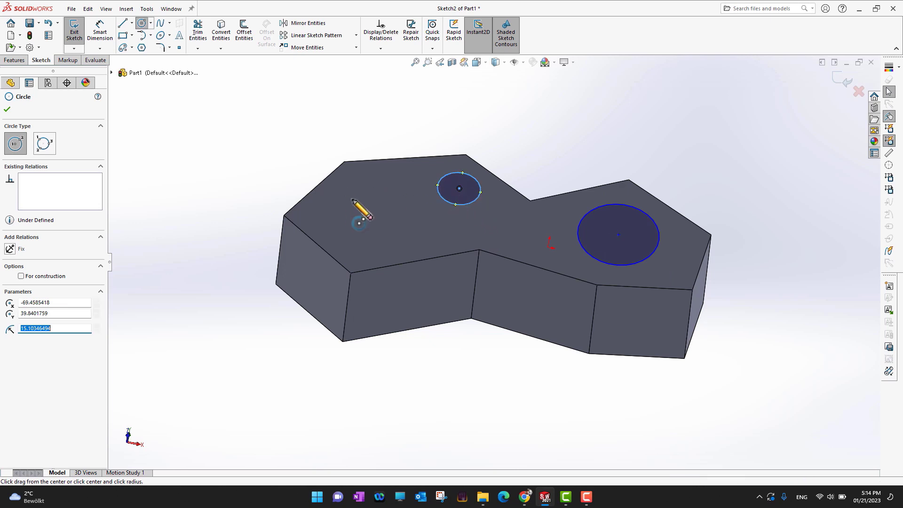
pyautogui.moveTo(353, 202); pyautogui.dragTo(370, 215)
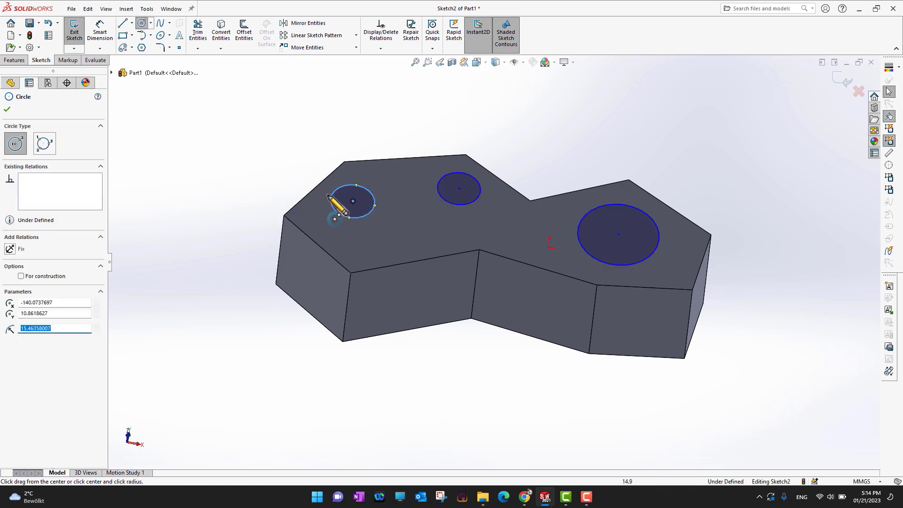
pyautogui.click(7, 109)
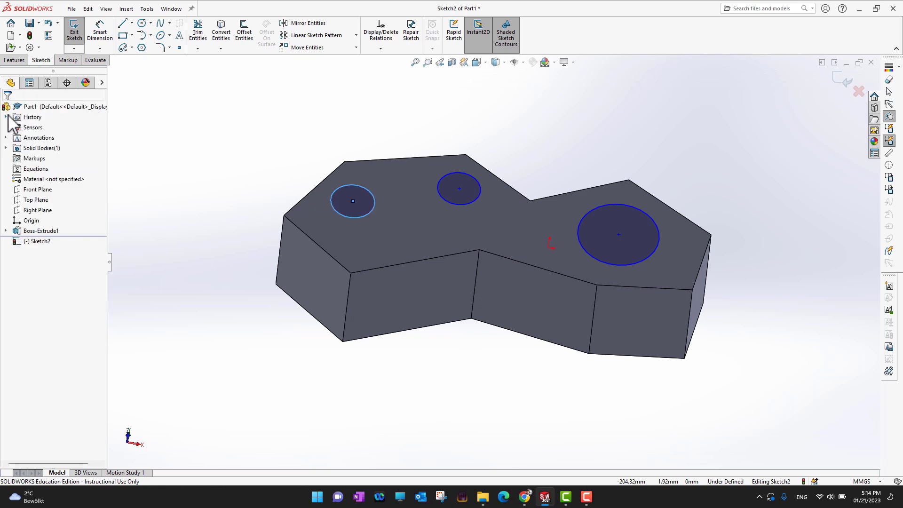
# Step: Add a corner rectangle about 25 by 16 mm near the front edge of the upper face, below the two small circles
pyautogui.click(122, 36)
pyautogui.click(390, 230)
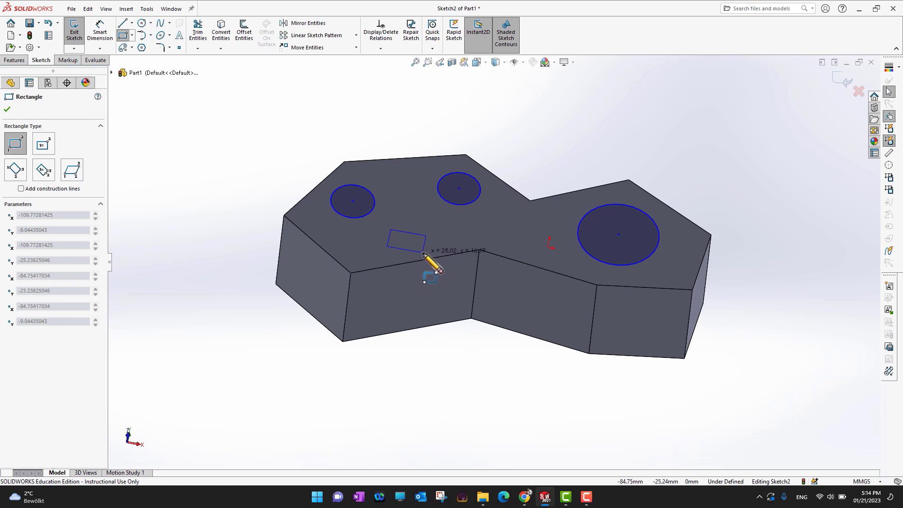
pyautogui.click(423, 252)
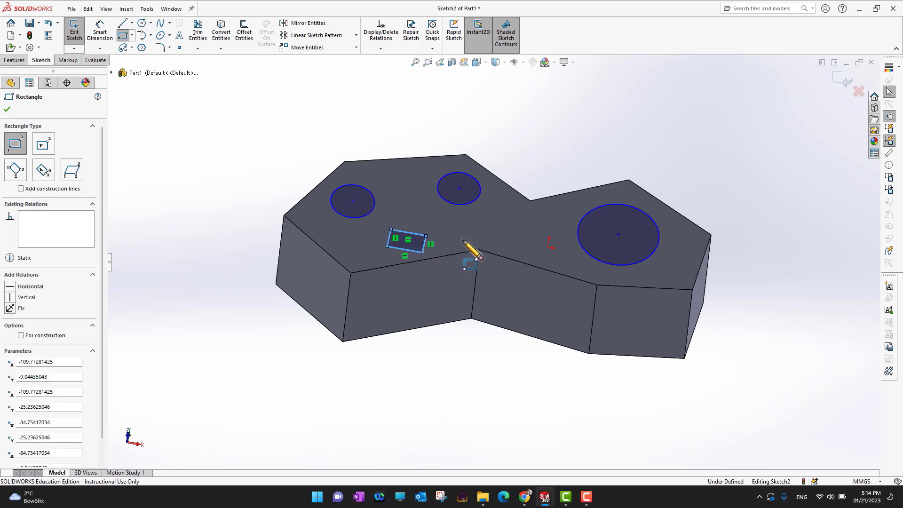
pyautogui.click(7, 110)
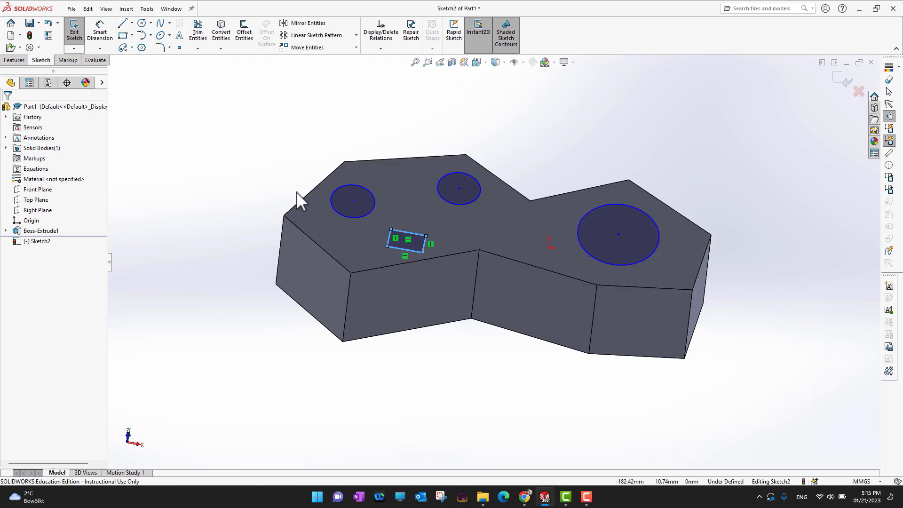
# Step: Start a blind boss extrusion of the circles and rectangle and reduce its depth in 10 mm increments to 12 mm
pyautogui.click(14, 60)
pyautogui.click(78, 31)
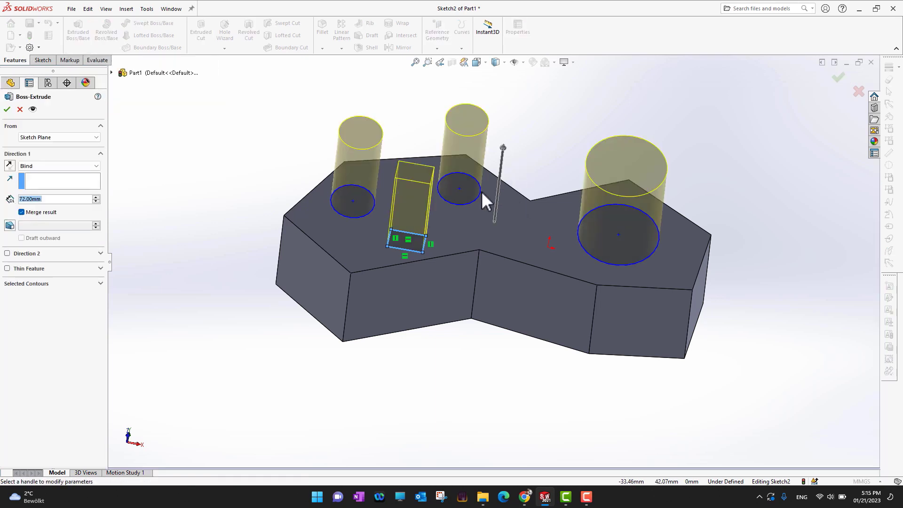
pyautogui.click(96, 202)
pyautogui.click(95, 202)
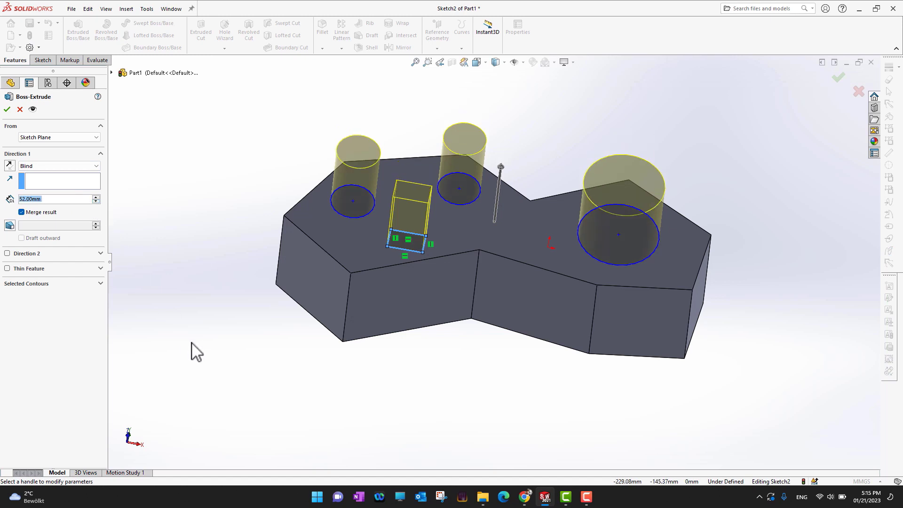
pyautogui.moveTo(191, 349); pyautogui.dragTo(161, 265, button='middle')
pyautogui.click(96, 201)
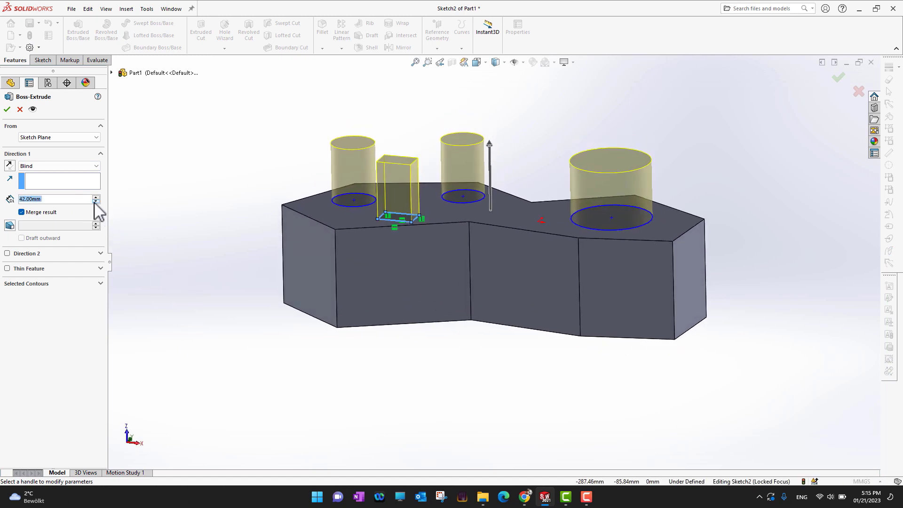
pyautogui.click(95, 201)
pyautogui.click(96, 201)
pyautogui.click(96, 201)
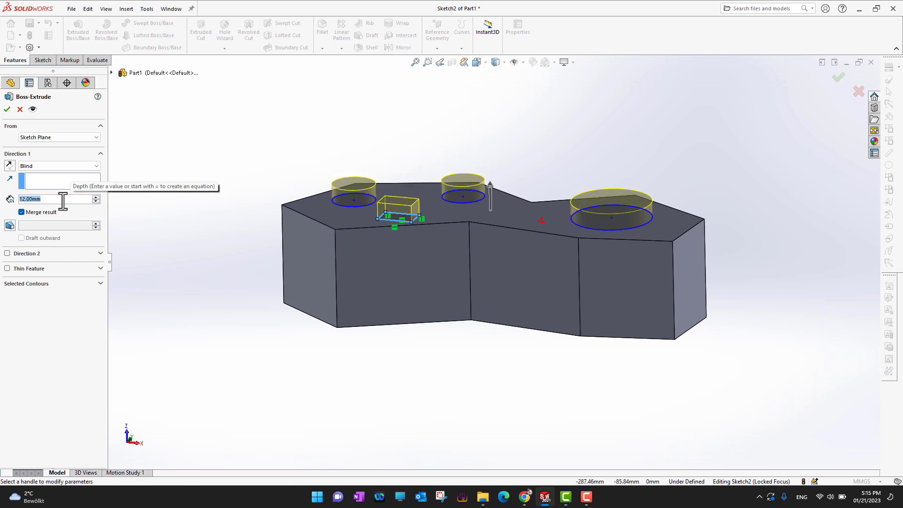
# Step: Set the boss depth to 20 mm, raise it to 30 mm and accept the extrusion
pyautogui.write('20')
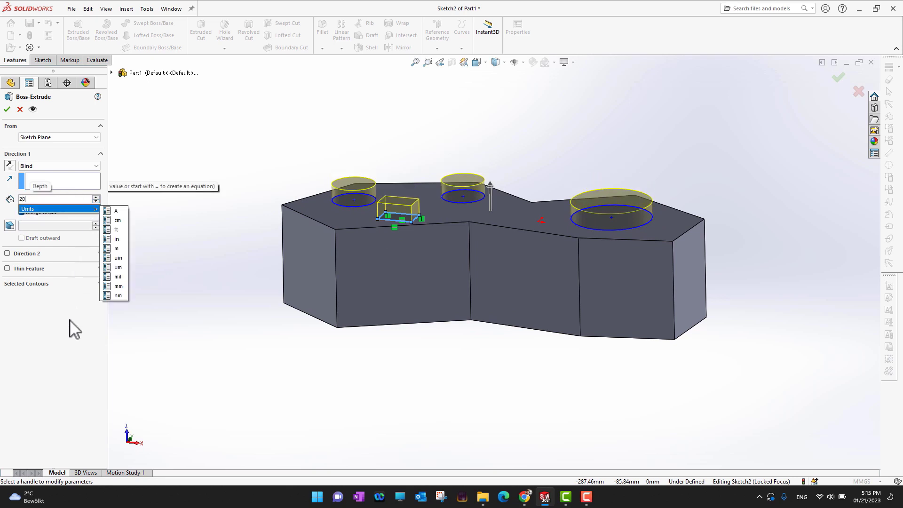
pyautogui.click(155, 343)
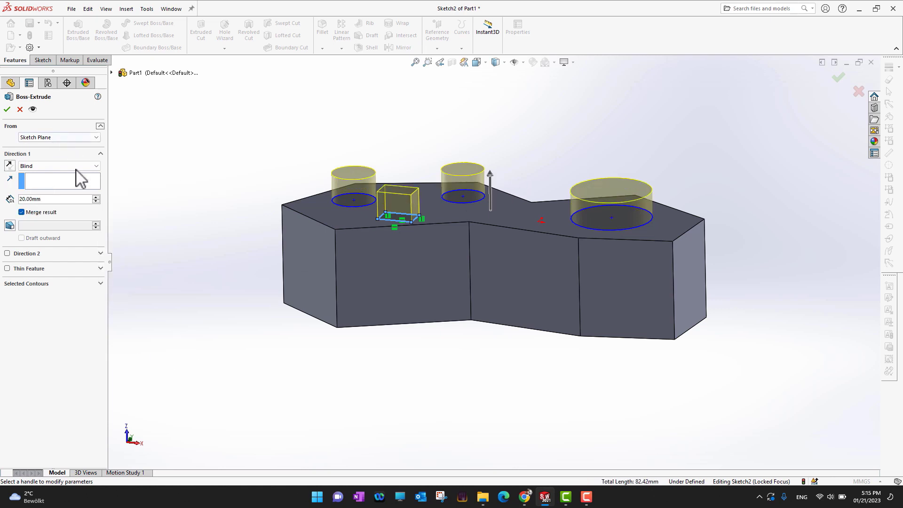
pyautogui.click(96, 196)
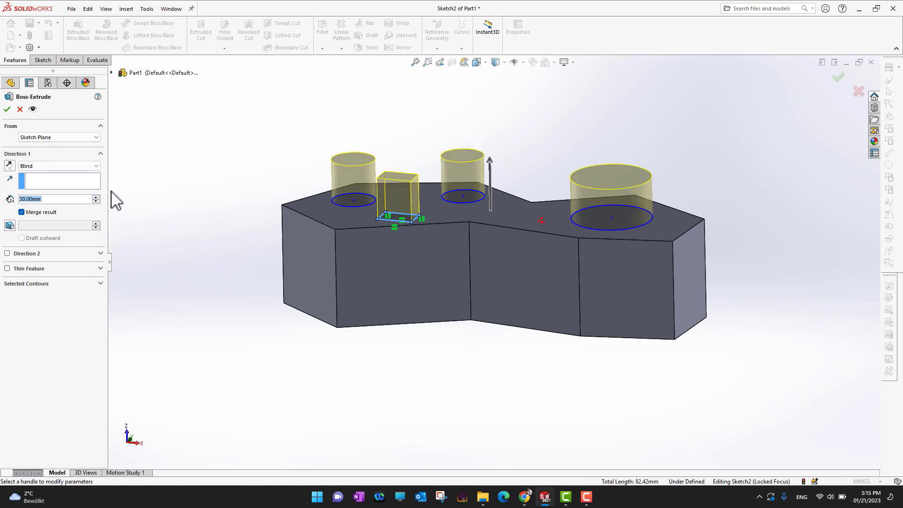
pyautogui.click(7, 110)
# Step: Delete the boss extrusion of the circles and rectangle while keeping its sketch on the upper face
pyautogui.moveTo(766, 157); pyautogui.dragTo(772, 197, button='middle')
pyautogui.scroll(-3, 642, 179)
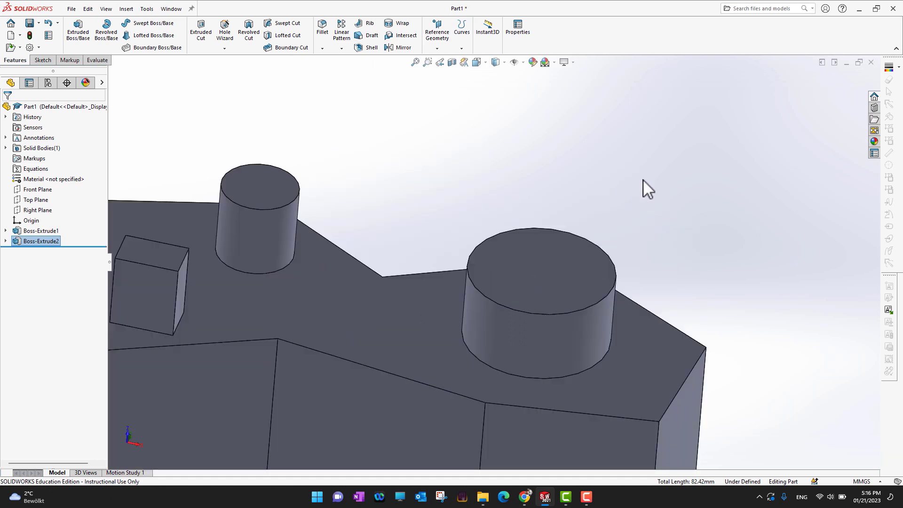
pyautogui.scroll(5, 595, 235)
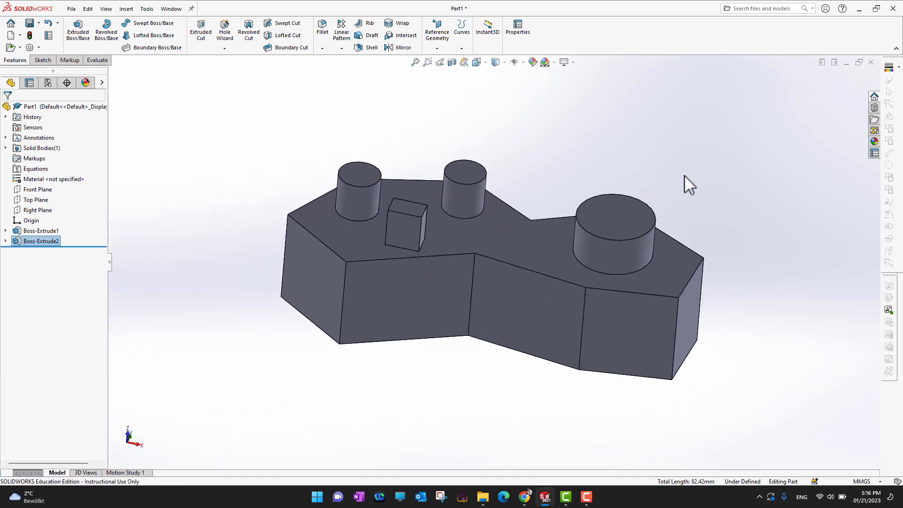
pyautogui.moveTo(684, 175); pyautogui.dragTo(724, 191, button='middle')
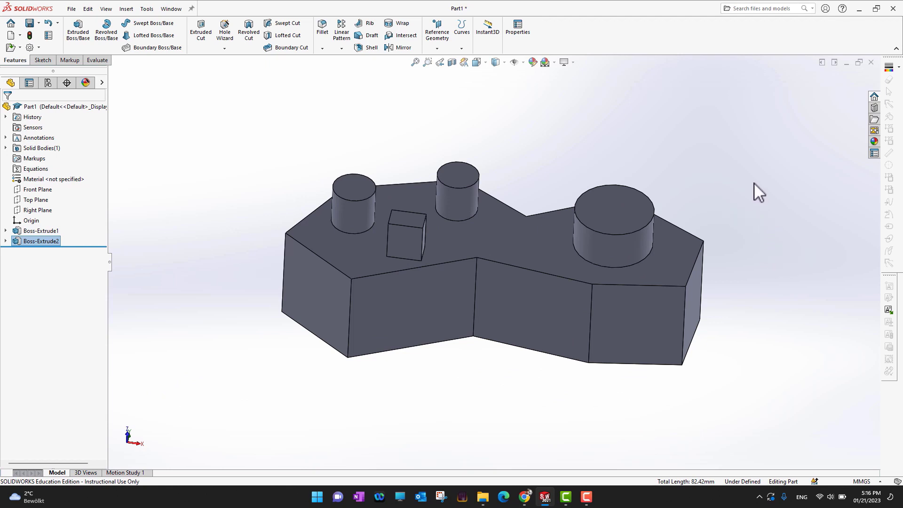
pyautogui.moveTo(754, 183); pyautogui.dragTo(741, 262, button='middle')
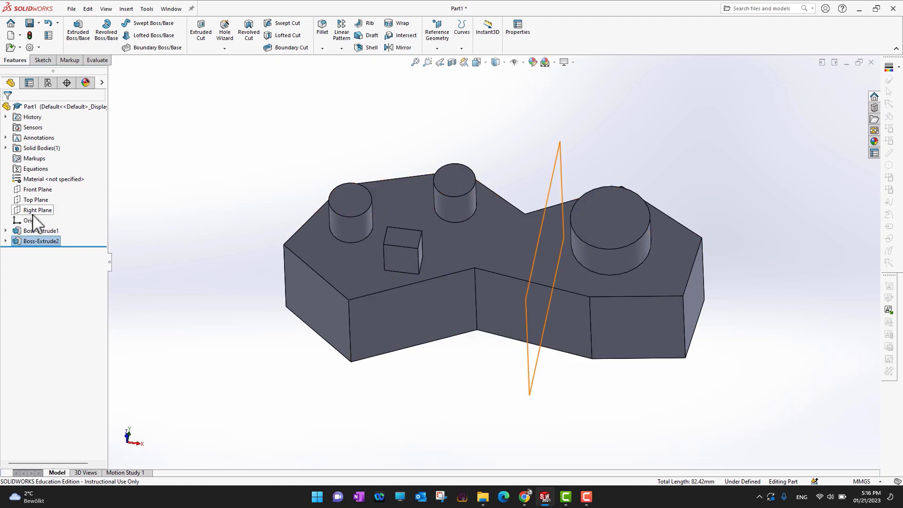
pyautogui.click(5, 241)
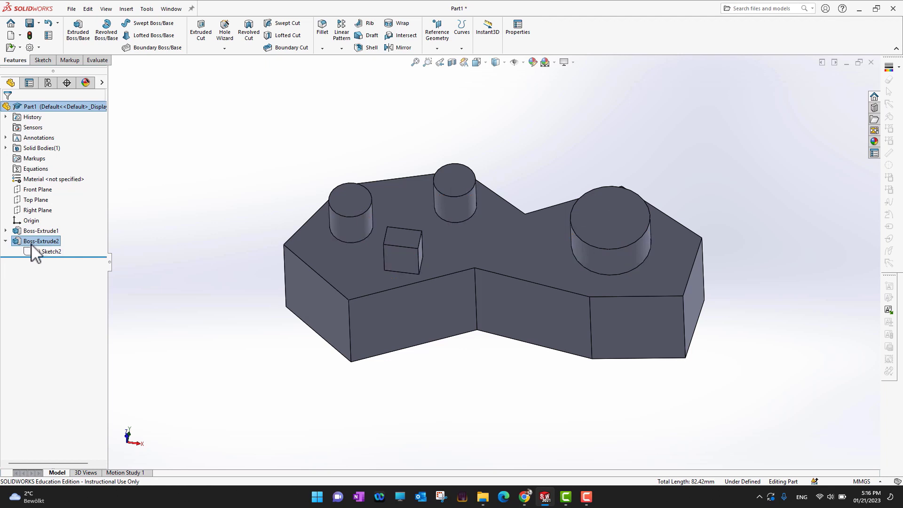
pyautogui.rightClick(29, 253)
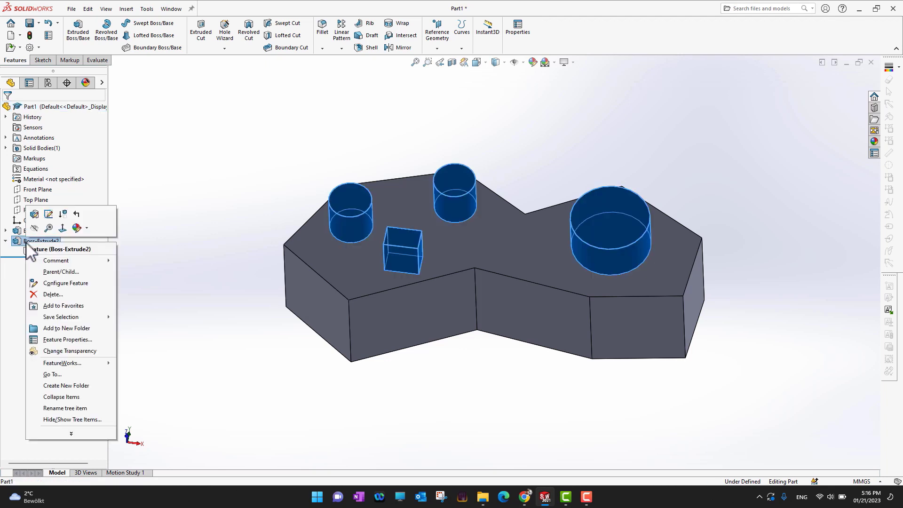
pyautogui.click(46, 295)
pyautogui.click(510, 203)
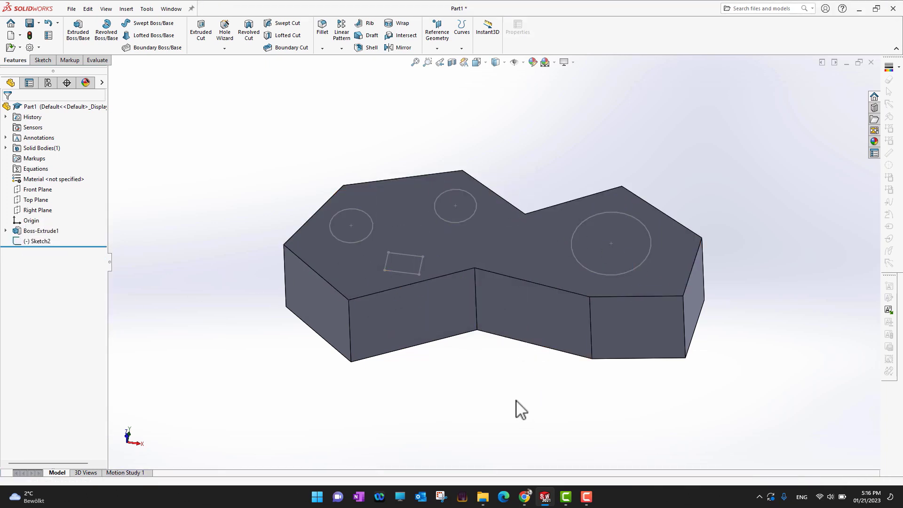
pyautogui.moveTo(517, 401); pyautogui.dragTo(512, 358, button='middle')
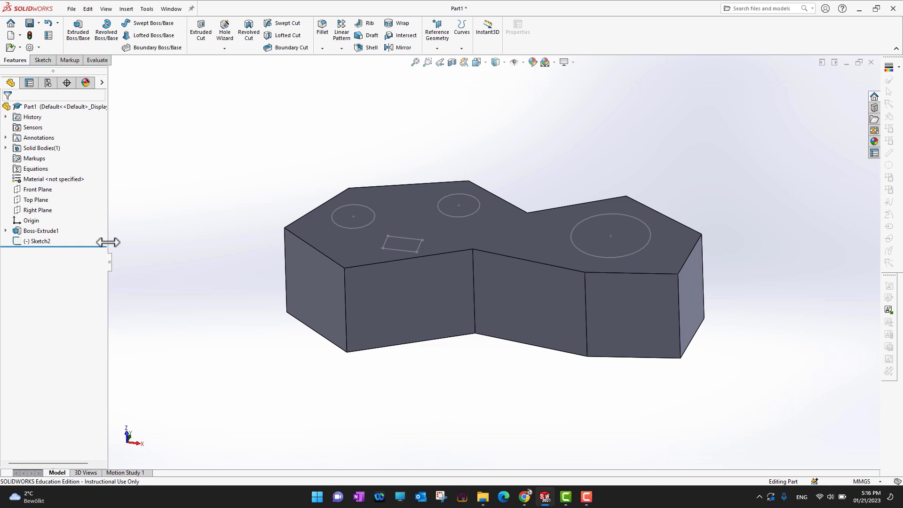
pyautogui.rightClick(40, 252)
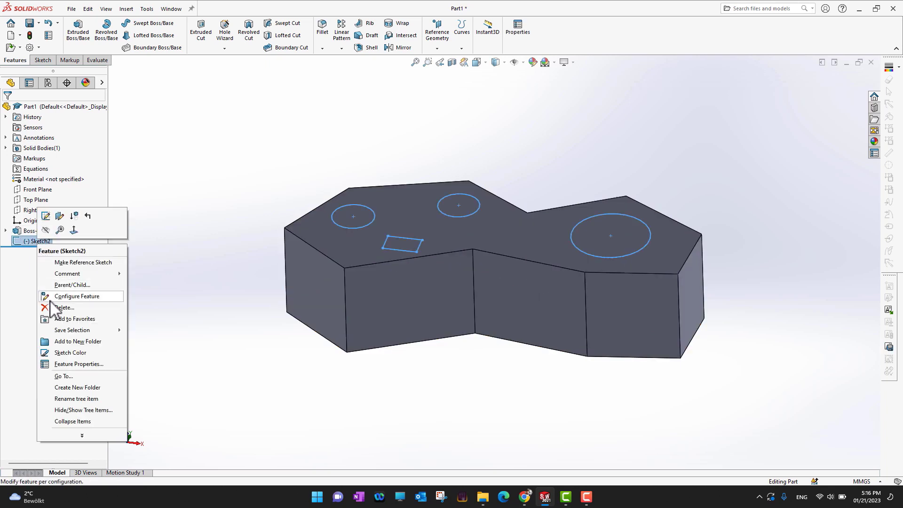
pyautogui.click(227, 368)
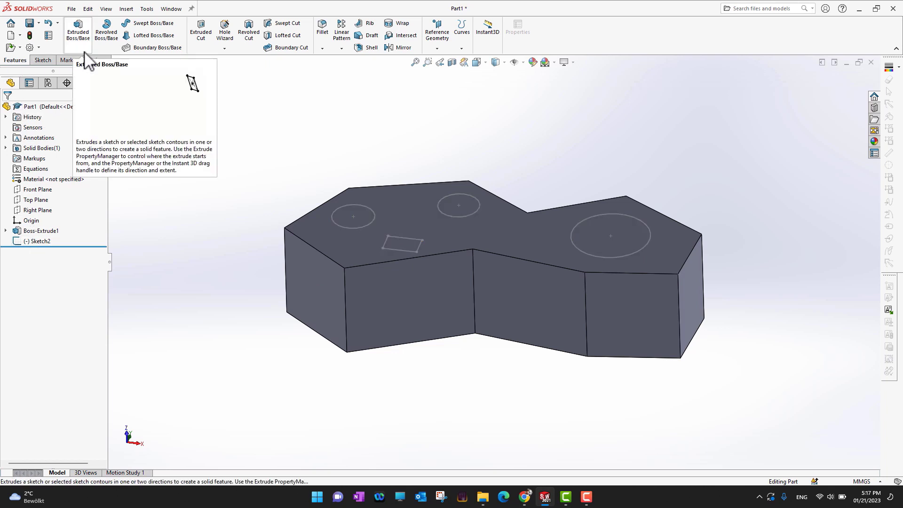
pyautogui.click(204, 45)
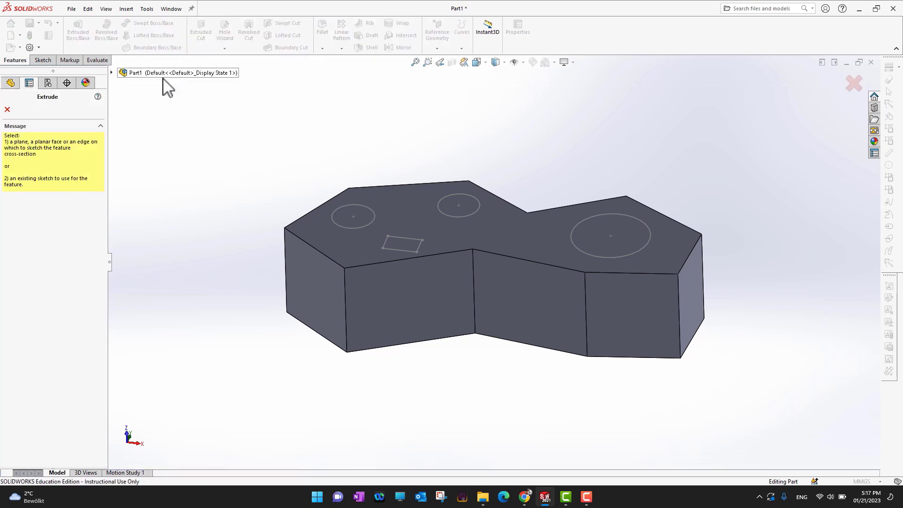
pyautogui.click(7, 110)
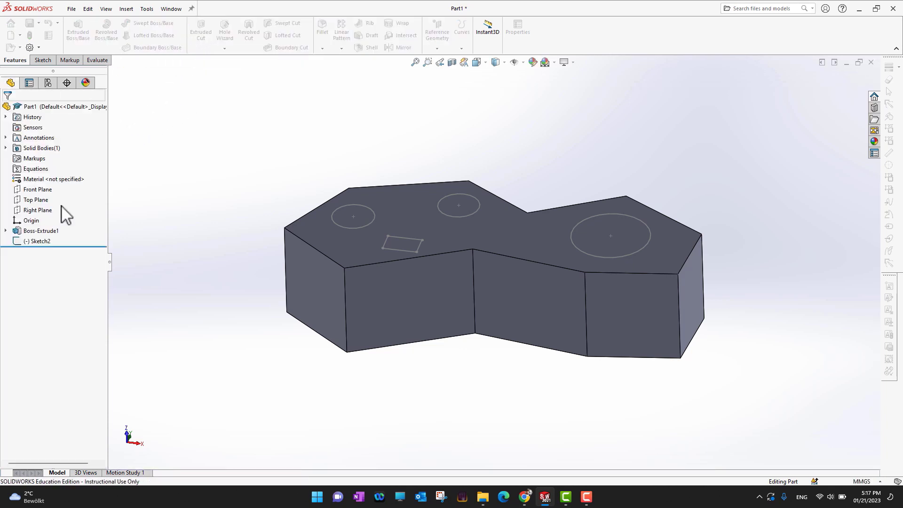
# Step: Cut the circles and rectangle from the sketch on the upper face into the body to a blind depth of 50 mm
pyautogui.click(37, 241)
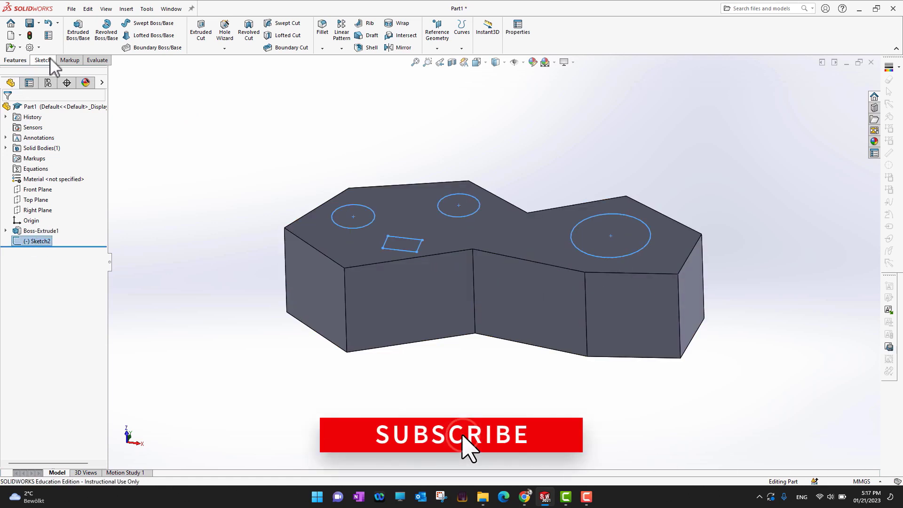
pyautogui.click(201, 32)
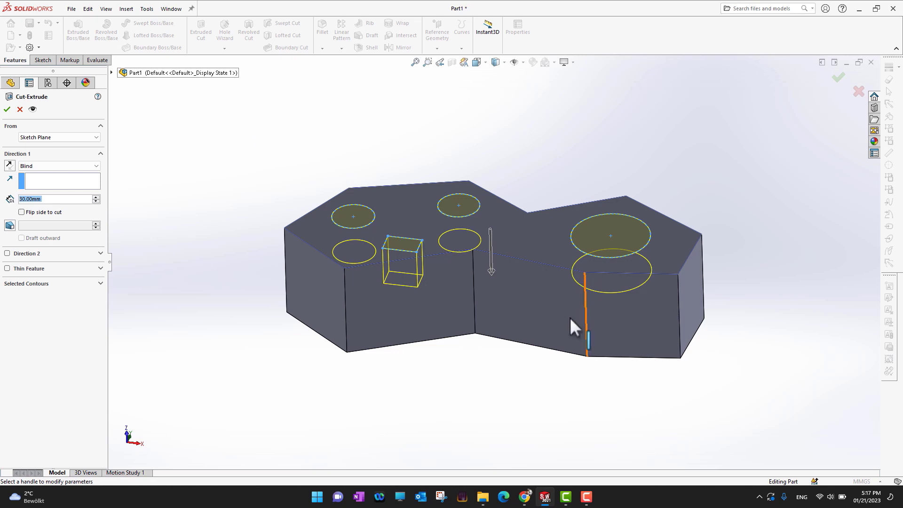
pyautogui.moveTo(526, 391); pyautogui.dragTo(503, 397, button='middle')
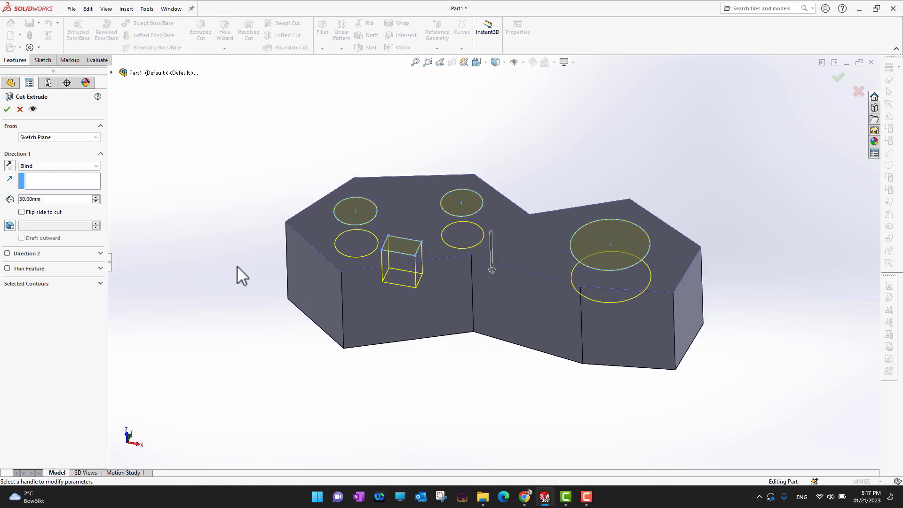
pyautogui.click(96, 201)
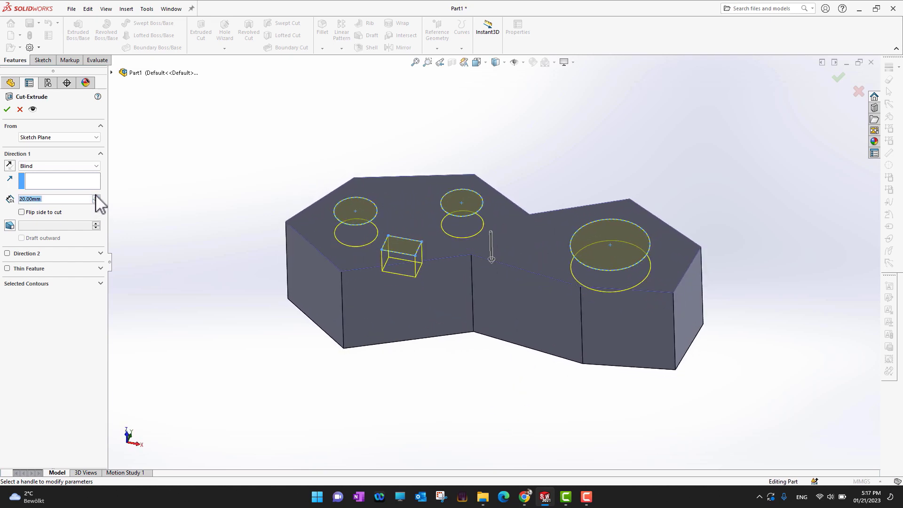
pyautogui.click(97, 196)
pyautogui.click(96, 197)
pyautogui.click(97, 196)
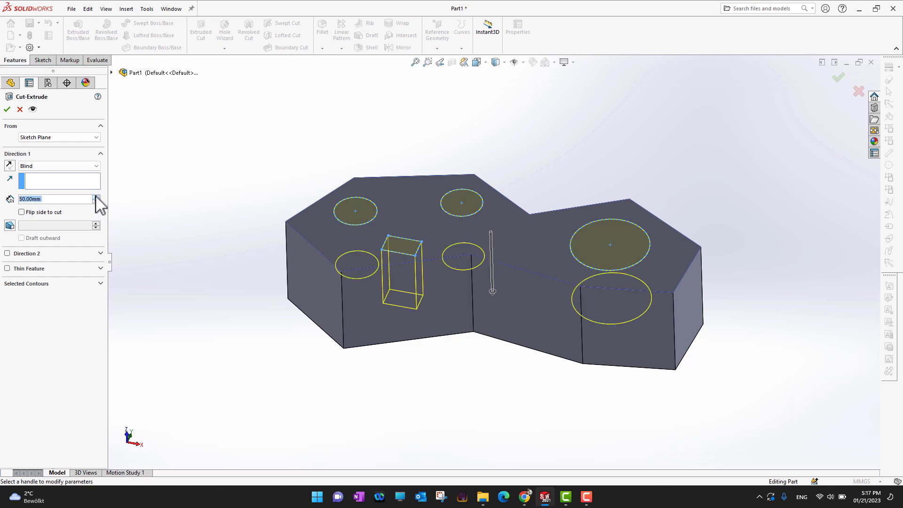
pyautogui.click(8, 110)
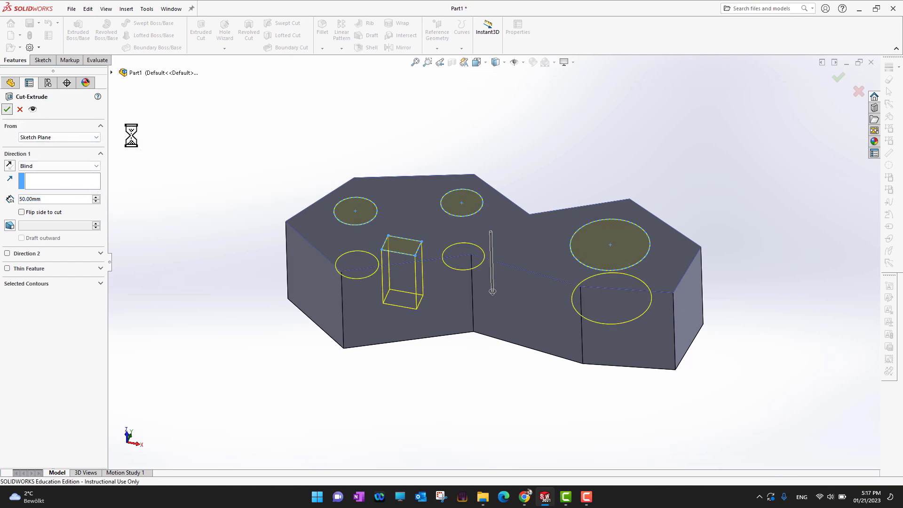
pyautogui.moveTo(786, 317); pyautogui.dragTo(774, 246, button='middle')
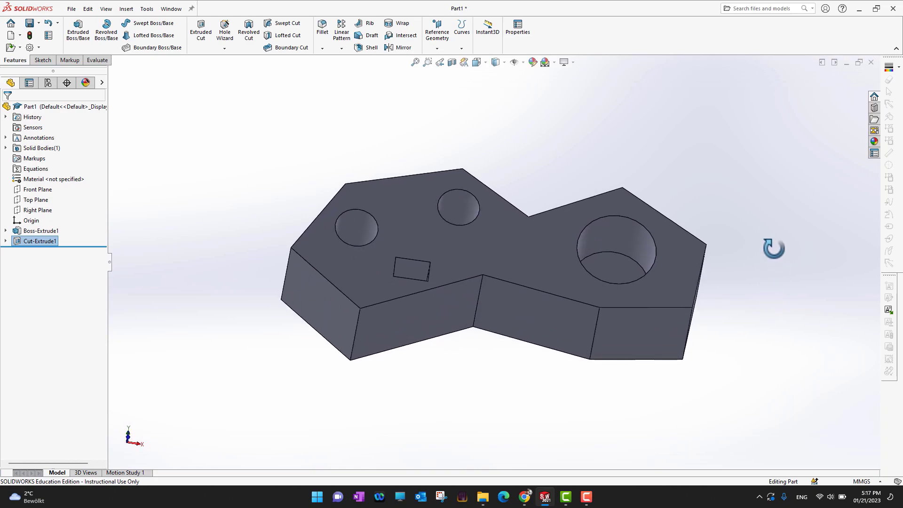
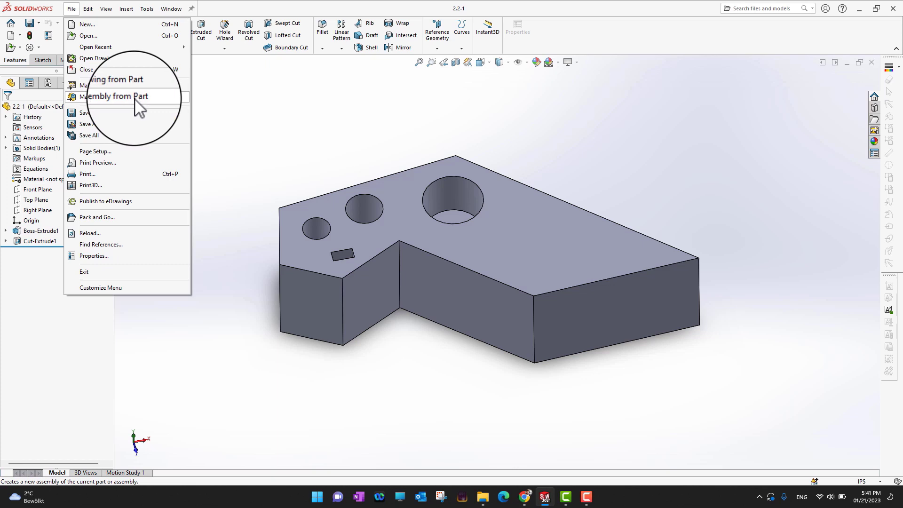
# Step: Create a new assembly from part 2.2-1 and place the part at the assembly origin
pyautogui.click(135, 99)
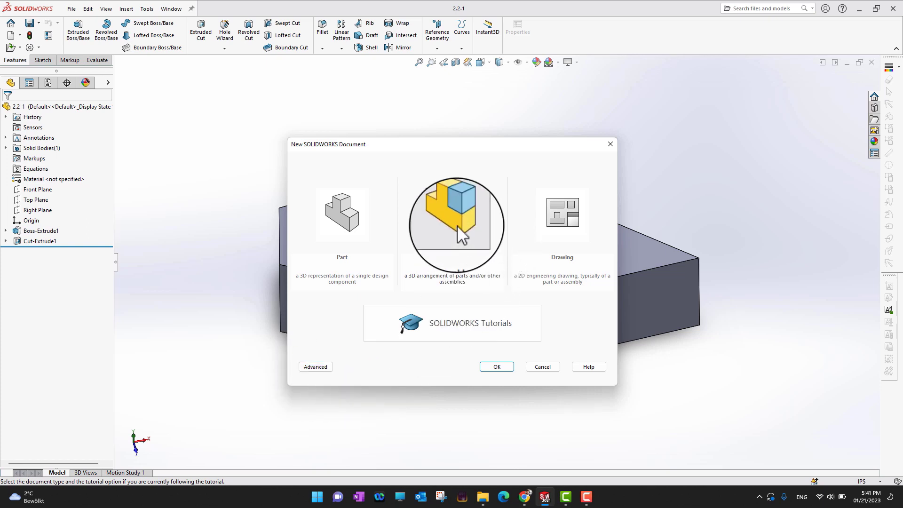
pyautogui.click(510, 374)
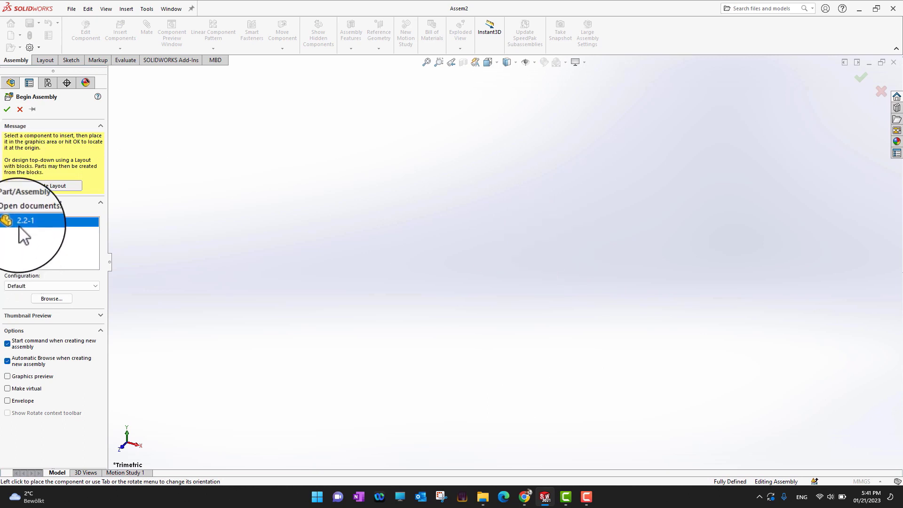
pyautogui.click(7, 109)
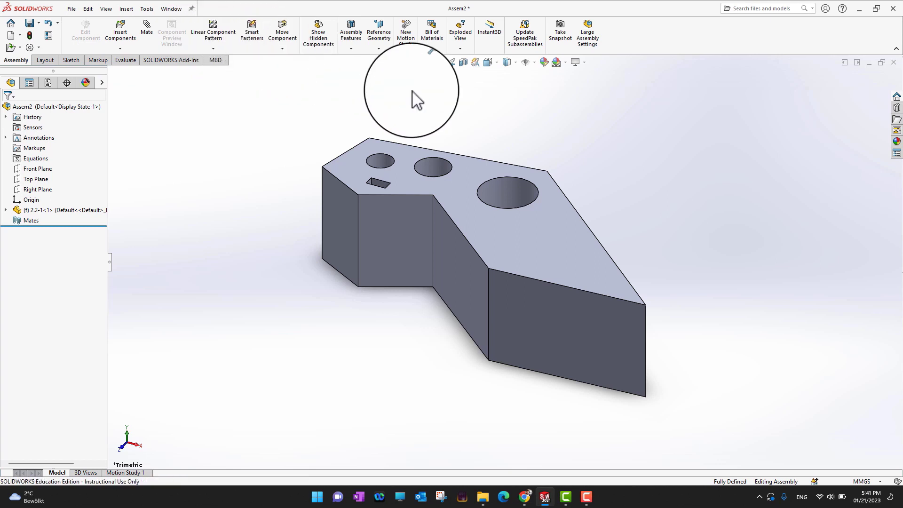
# Step: Add two more copies of part 2.2-1 to the assembly, placed in a diagonal row behind the first
pyautogui.moveTo(189, 258); pyautogui.dragTo(209, 301, button='middle')
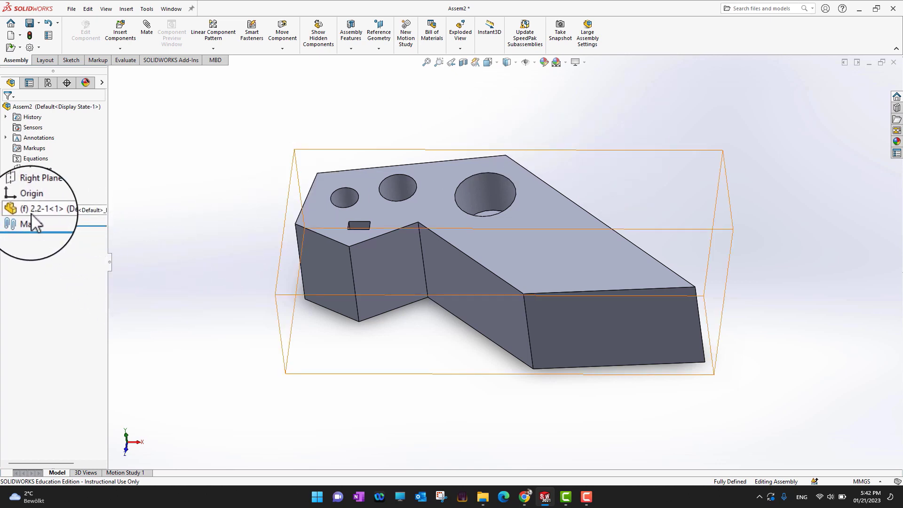
pyautogui.moveTo(37, 217); pyautogui.dragTo(699, 173)
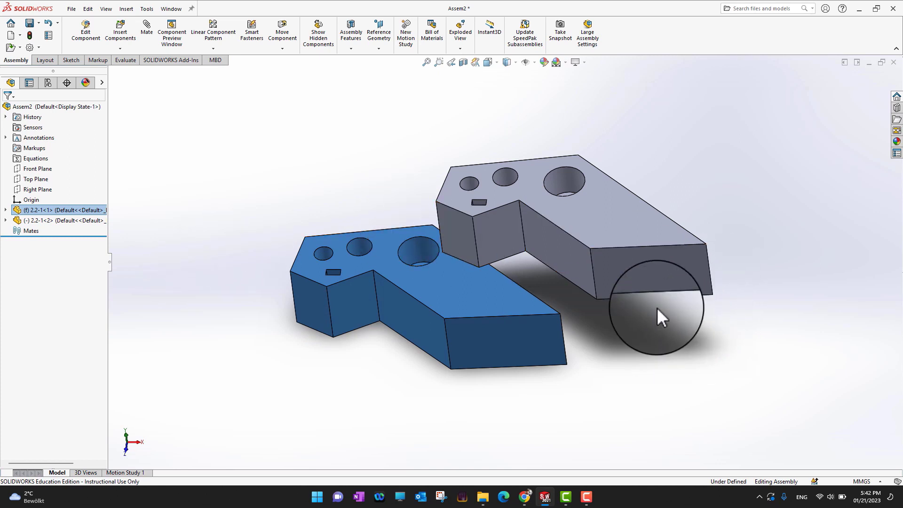
pyautogui.click(615, 225)
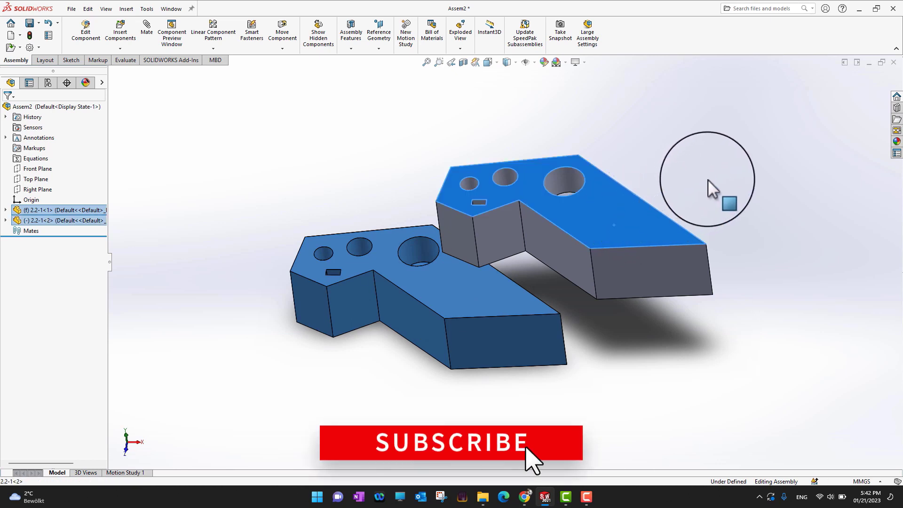
pyautogui.click(730, 196)
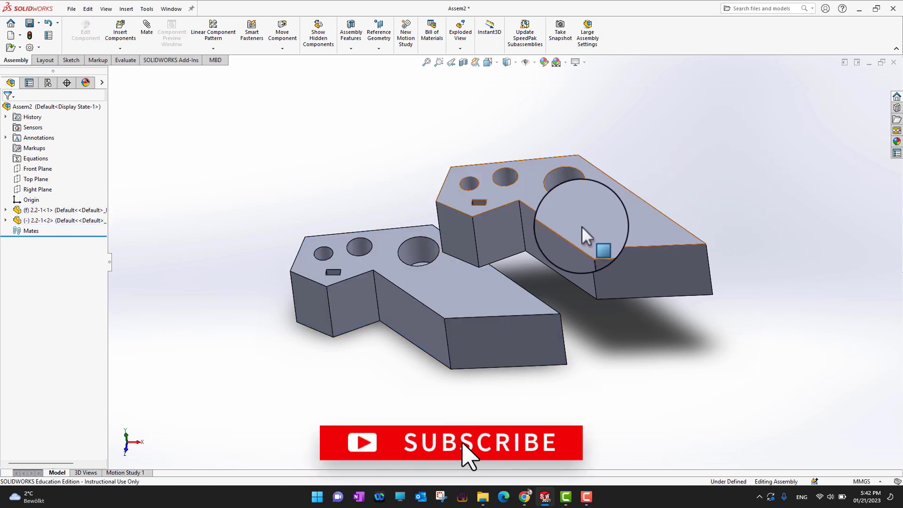
pyautogui.keyDown('ctrl'); pyautogui.moveTo(614, 225); pyautogui.dragTo(743, 171); pyautogui.keyUp('ctrl')
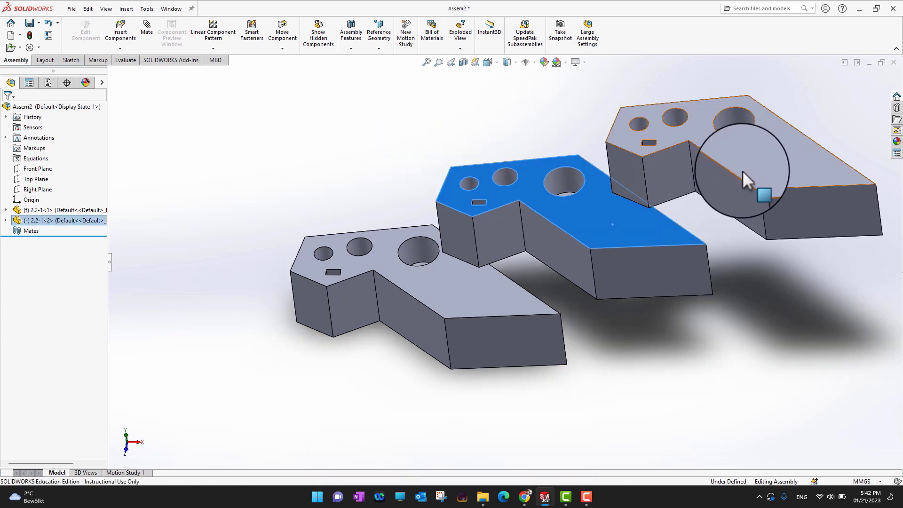
pyautogui.click(742, 323)
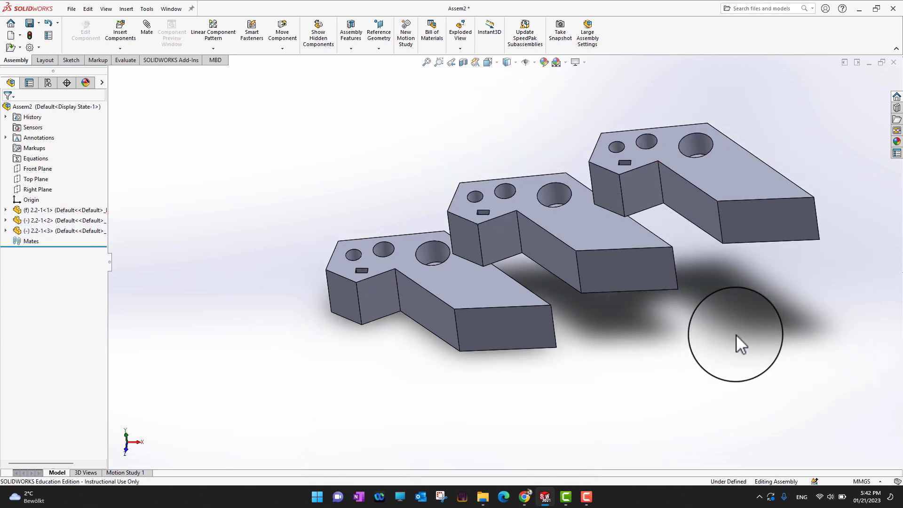
# Step: Rotate the third copy of part 2.2-1 freely so its orientation differs from the other two
pyautogui.press('f')
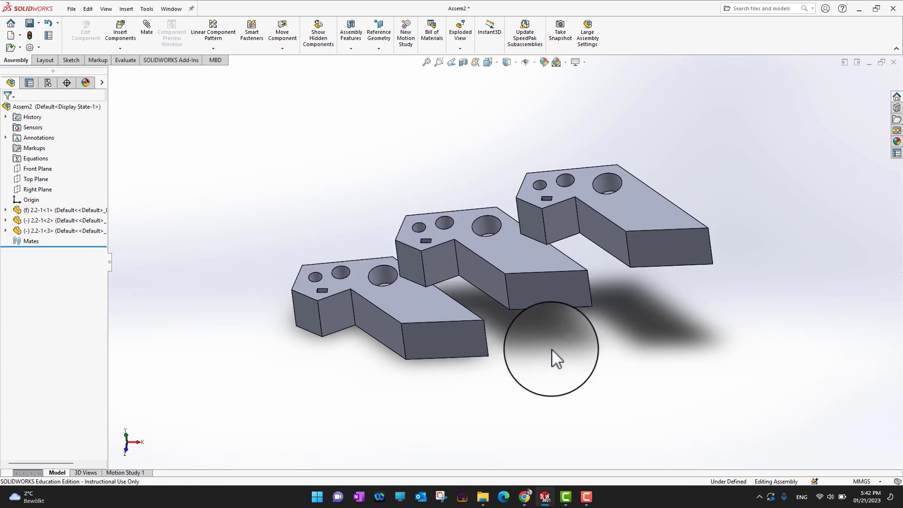
pyautogui.moveTo(529, 359); pyautogui.dragTo(551, 310, button='middle')
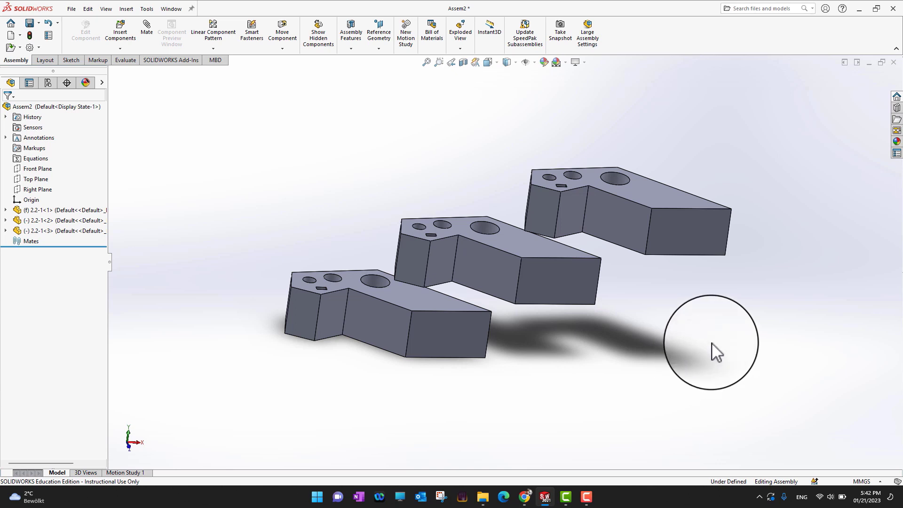
pyautogui.moveTo(750, 347); pyautogui.dragTo(741, 398, button='middle')
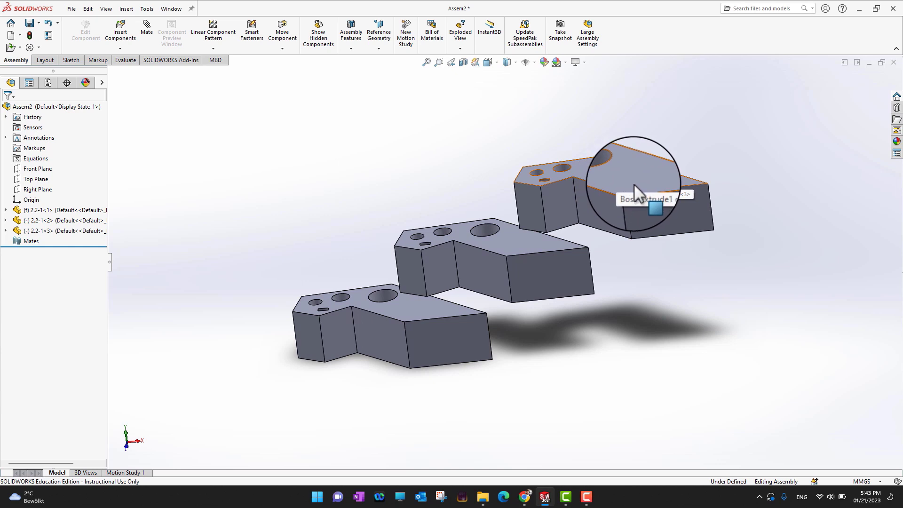
pyautogui.click(643, 180)
pyautogui.moveTo(641, 180); pyautogui.dragTo(614, 165)
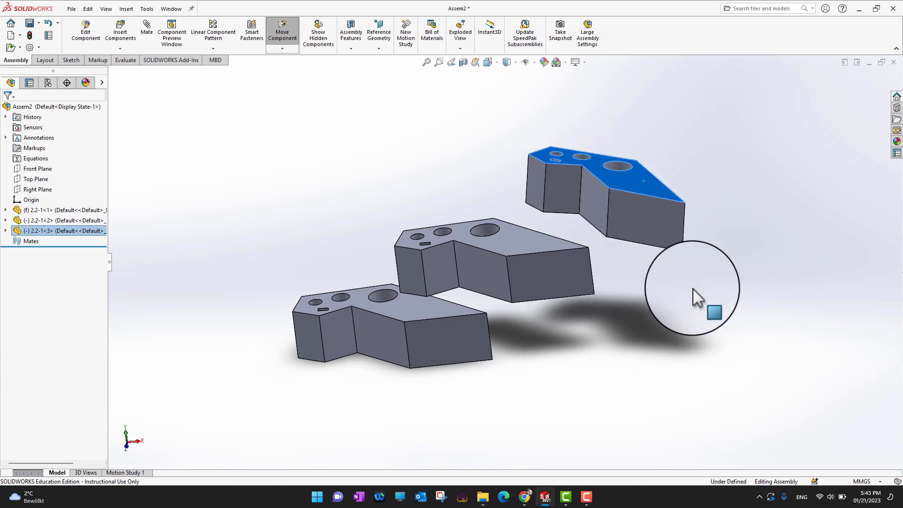
pyautogui.click(700, 292)
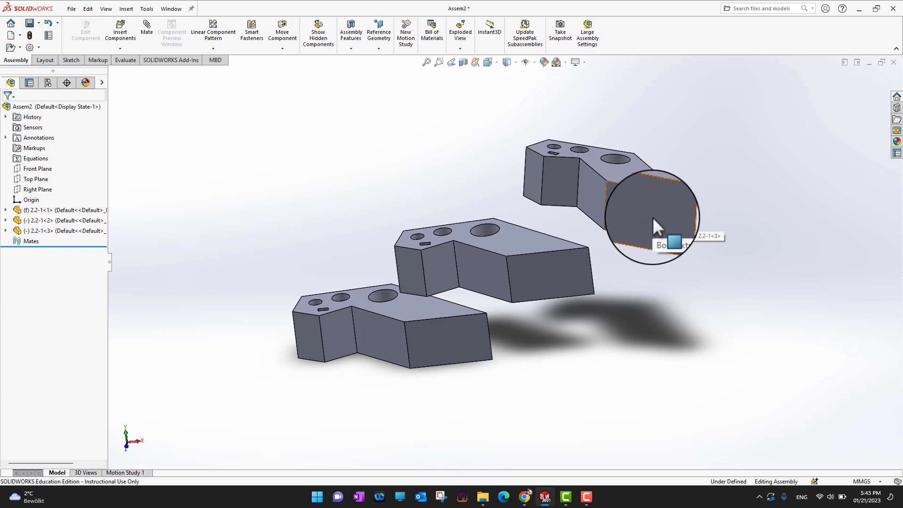
# Step: Move the third and second copies of part 2.2-1 slightly farther away from the fixed part
pyautogui.moveTo(737, 230); pyautogui.dragTo(751, 257, button='middle')
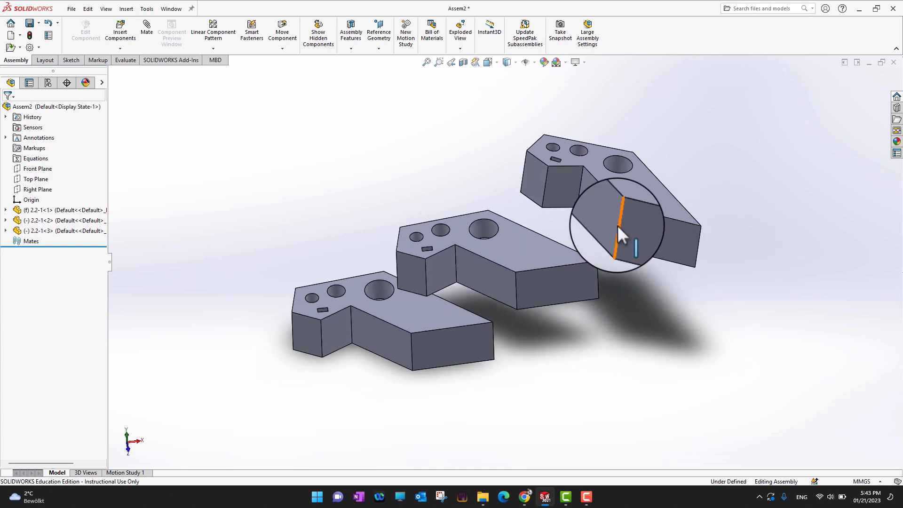
pyautogui.moveTo(653, 233)
pyautogui.mouseDown()
pyautogui.moveTo(658, 216)
pyautogui.moveTo(621, 218)
pyautogui.moveTo(687, 210)
pyautogui.moveTo(642, 230)
pyautogui.moveTo(460, 251)
pyautogui.moveTo(664, 210)
pyautogui.moveTo(542, 246)
pyautogui.moveTo(663, 219)
pyautogui.mouseUp()
pyautogui.moveTo(569, 285); pyautogui.dragTo(566, 264)
pyautogui.click(625, 374)
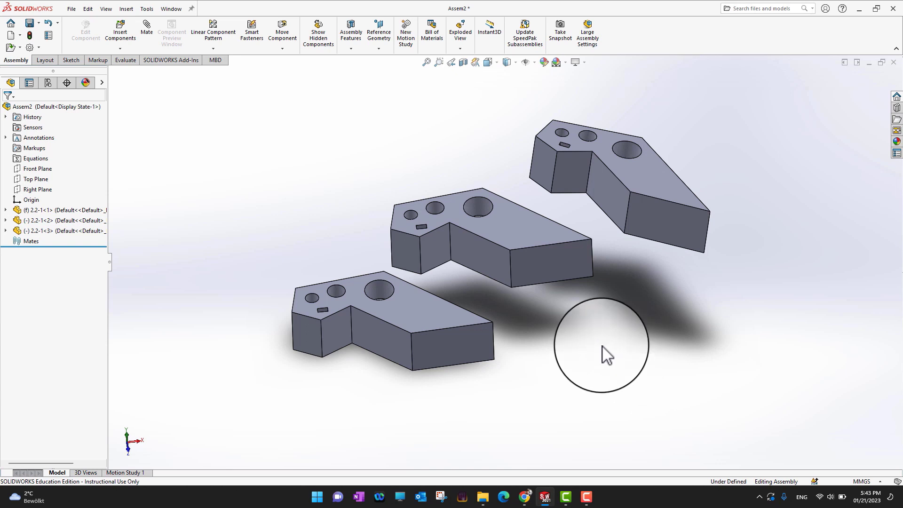
# Step: Insert part 2.2-2 behind the grey parts and add two copies of it, one on each side
pyautogui.click(121, 42)
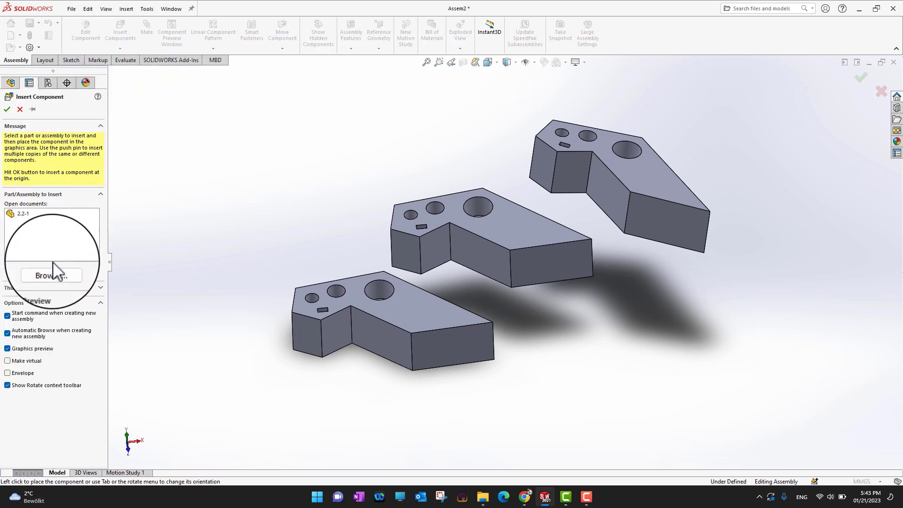
pyautogui.click(64, 271)
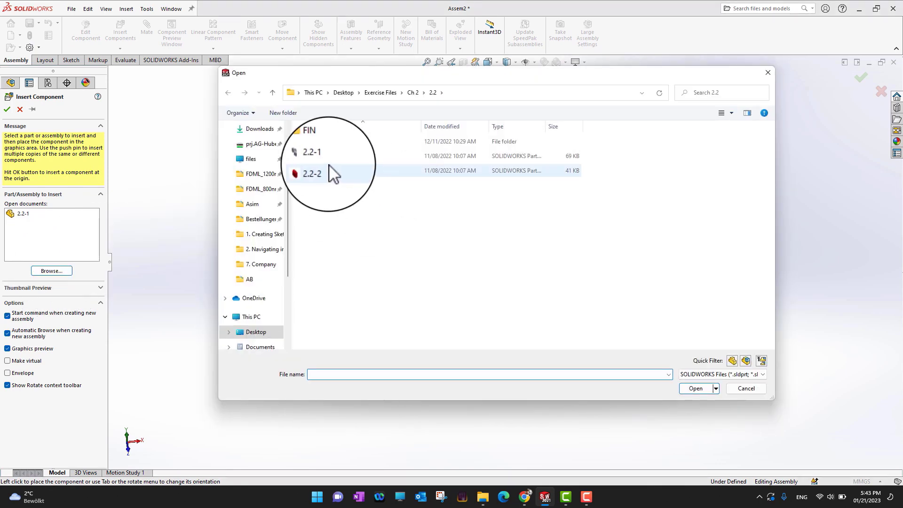
pyautogui.doubleClick(315, 170)
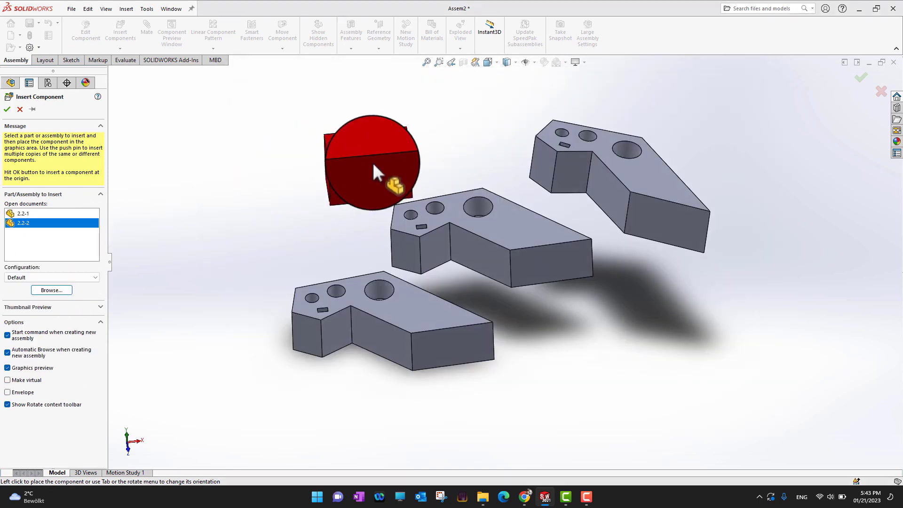
pyautogui.click(391, 171)
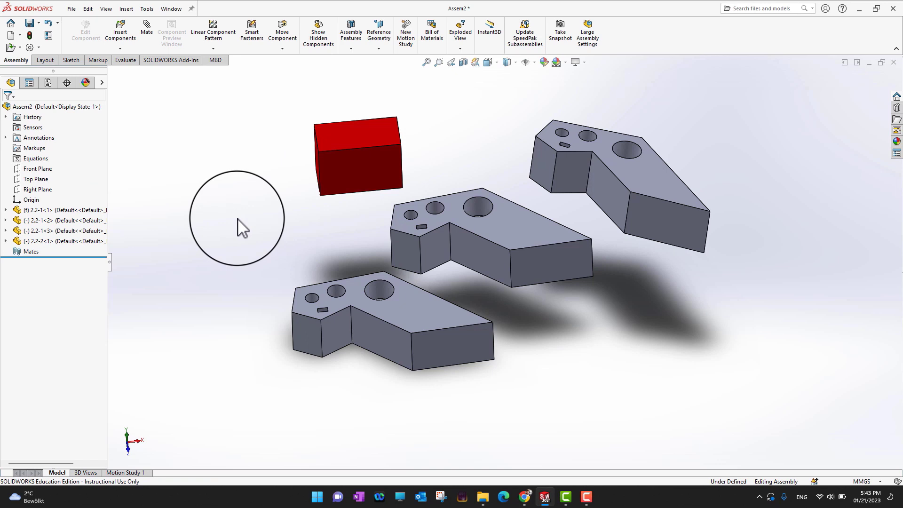
pyautogui.keyDown('ctrl'); pyautogui.moveTo(360, 136); pyautogui.dragTo(483, 121); pyautogui.keyUp('ctrl')
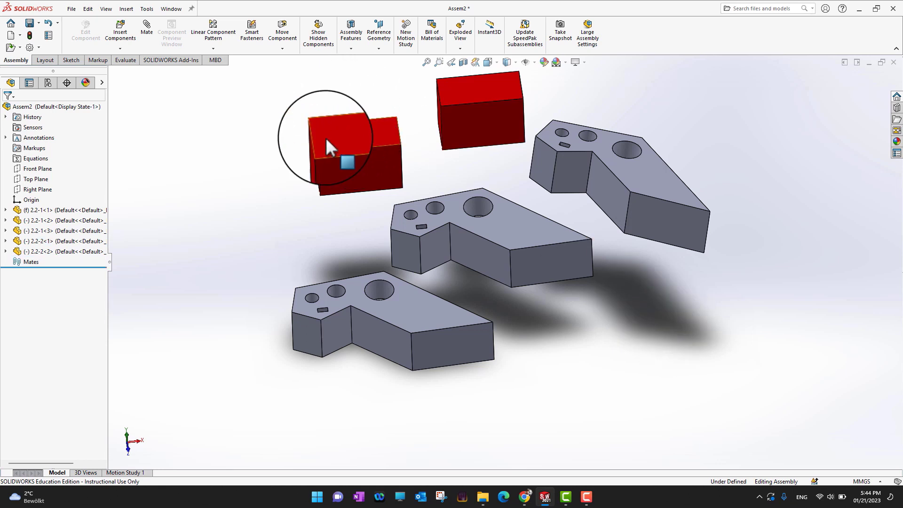
pyautogui.keyDown('ctrl'); pyautogui.moveTo(325, 138); pyautogui.dragTo(218, 143); pyautogui.keyUp('ctrl')
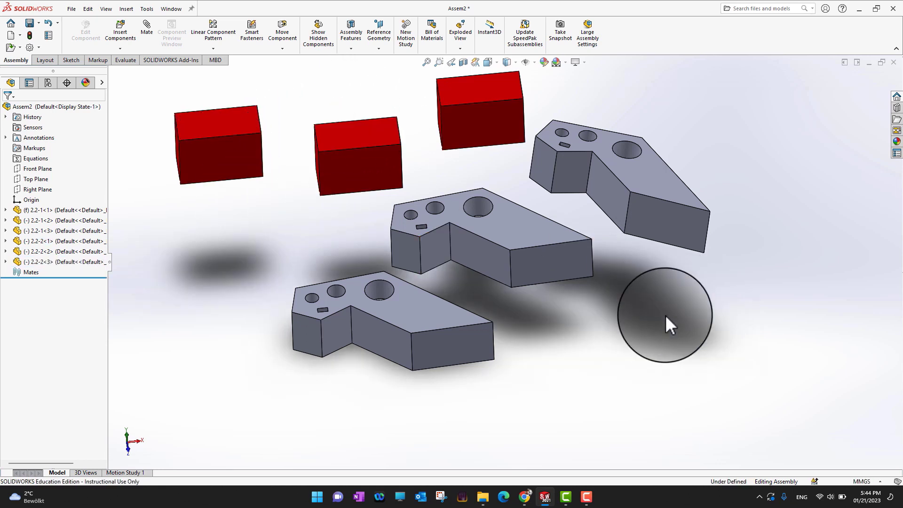
pyautogui.moveTo(666, 317)
pyautogui.mouseDown(button='middle')
pyautogui.moveTo(677, 302)
pyautogui.moveTo(673, 286)
pyautogui.moveTo(670, 326)
pyautogui.mouseUp(button='middle')
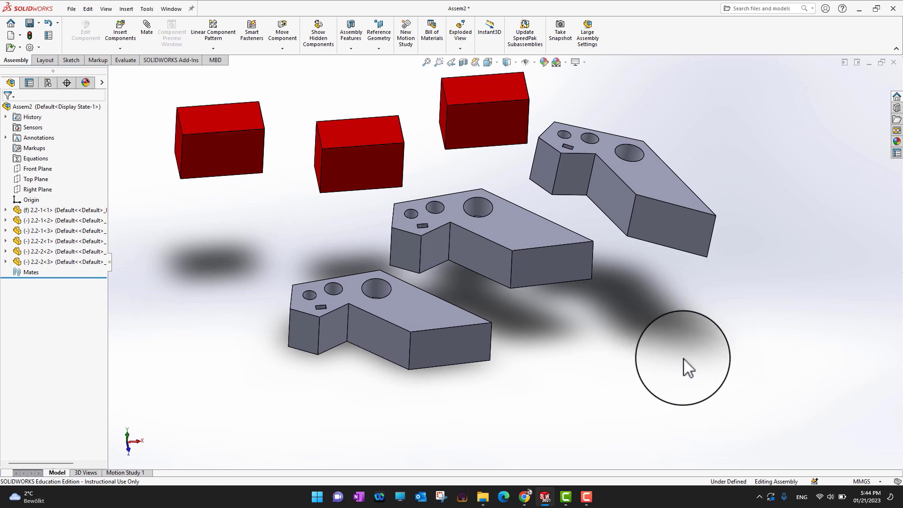
pyautogui.moveTo(683, 359)
pyautogui.mouseDown(button='middle')
pyautogui.moveTo(688, 320)
pyautogui.moveTo(698, 354)
pyautogui.moveTo(697, 375)
pyautogui.moveTo(686, 374)
pyautogui.mouseUp(button='middle')
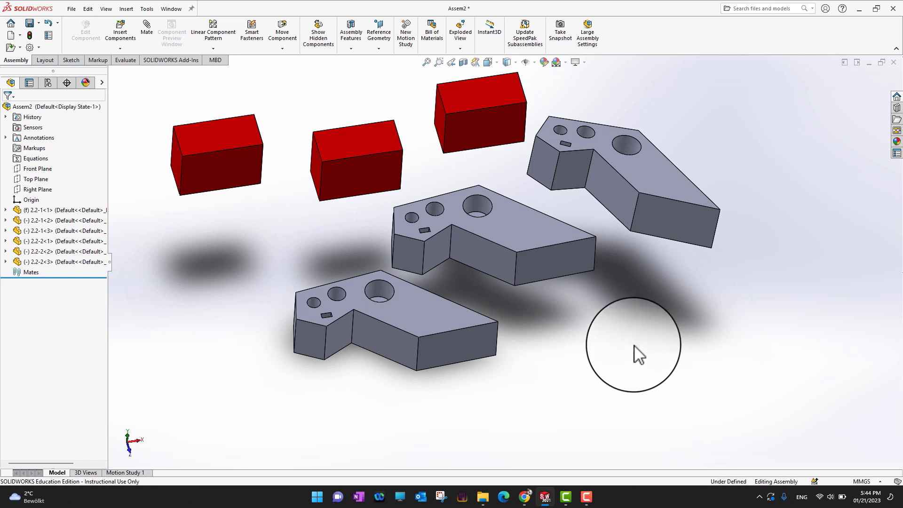
pyautogui.click(487, 206)
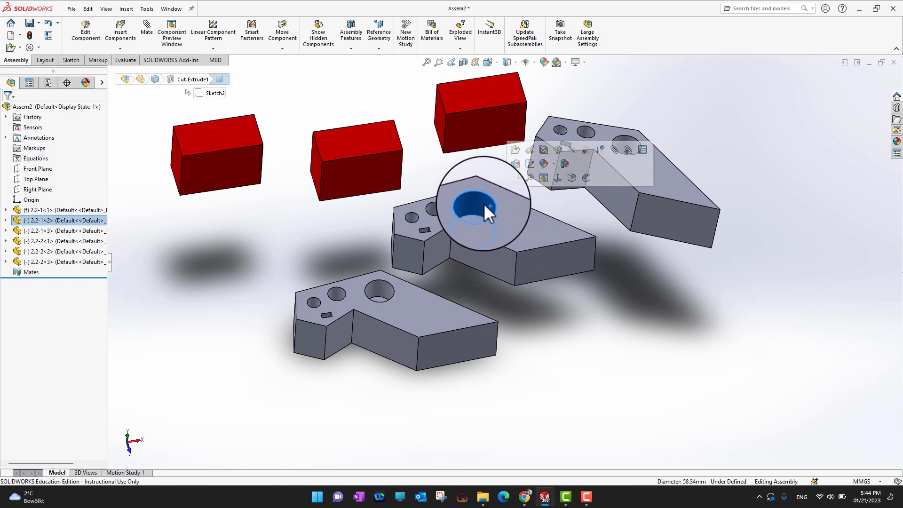
pyautogui.click(371, 289)
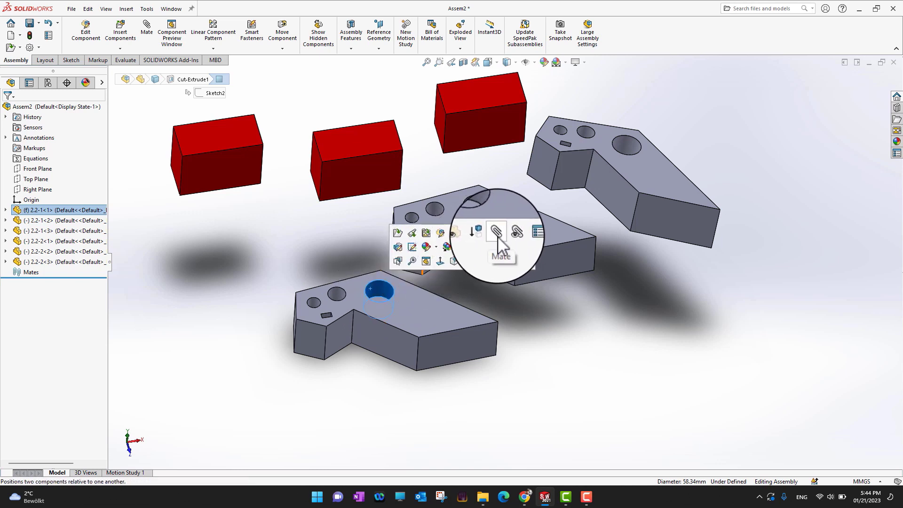
pyautogui.click(602, 331)
pyautogui.click(488, 204)
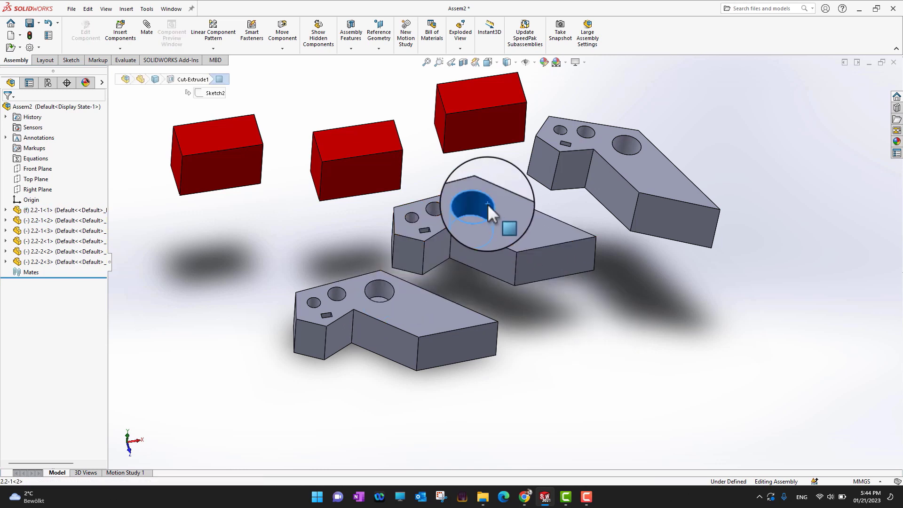
pyautogui.click(379, 290)
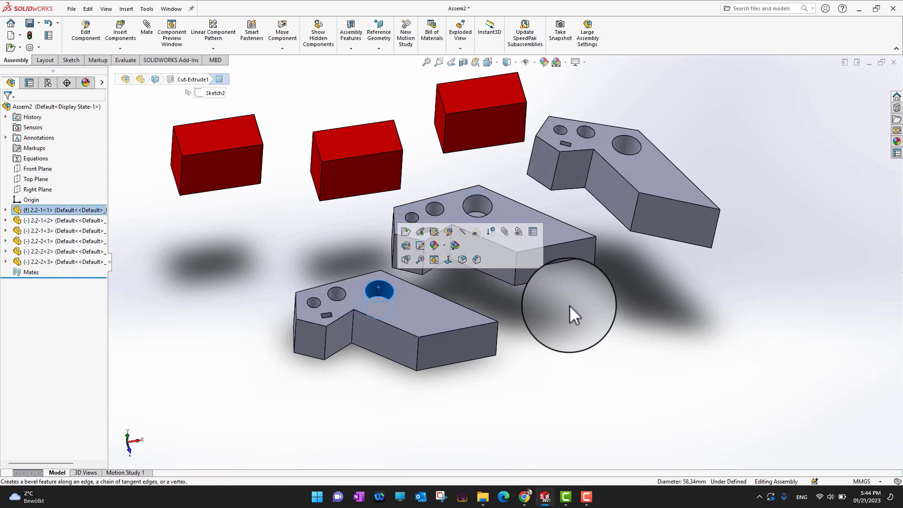
pyautogui.click(596, 341)
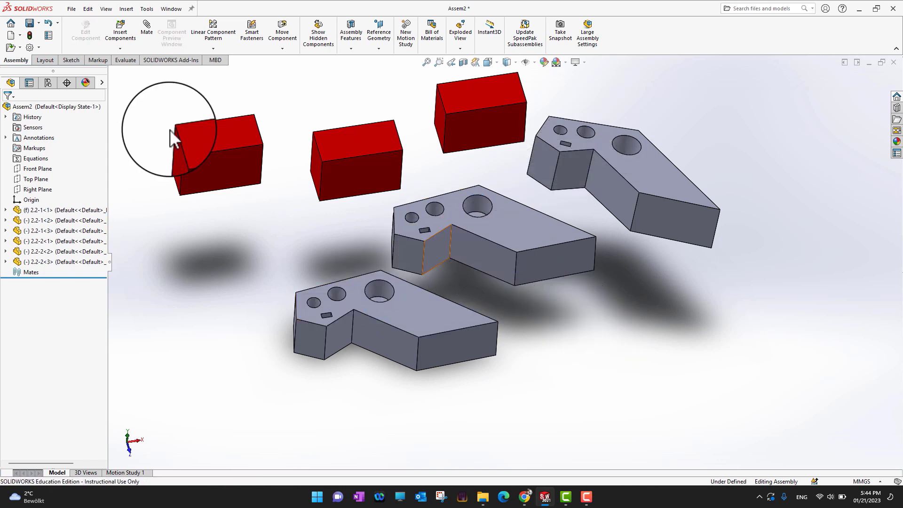
# Step: Mate the large holes of the second and first 2.2-1 parts concentrically and lift the second part along their shared axis
pyautogui.click(148, 37)
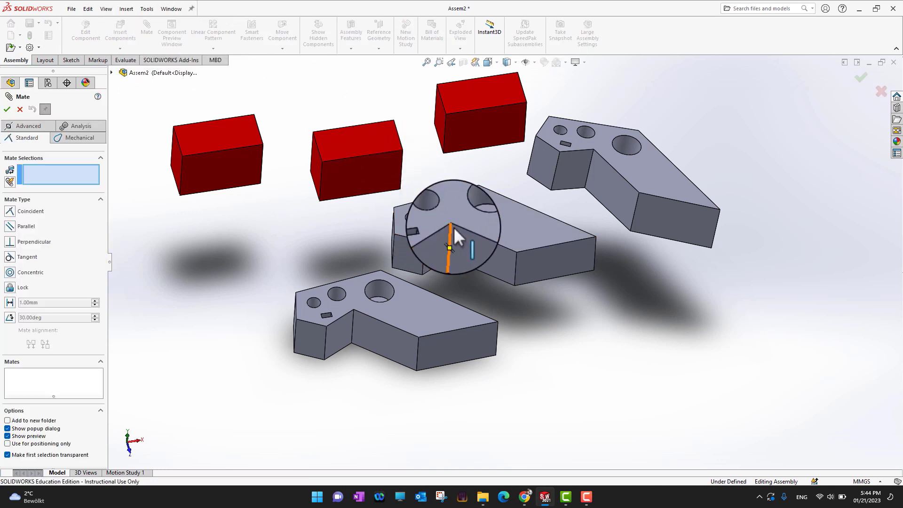
pyautogui.click(480, 200)
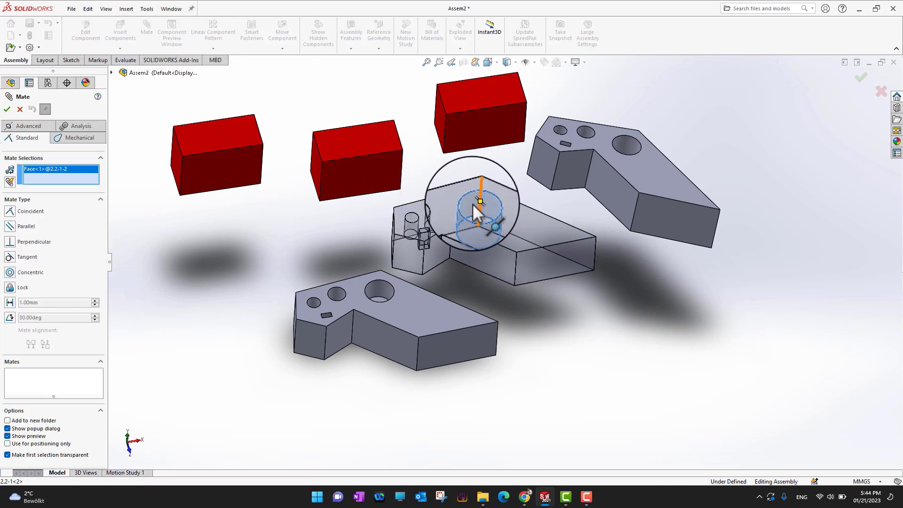
pyautogui.click(388, 293)
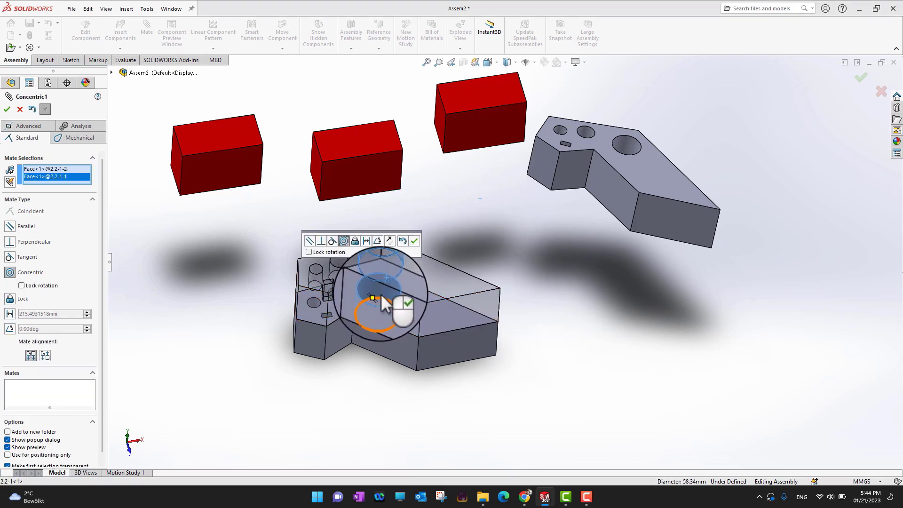
pyautogui.click(7, 112)
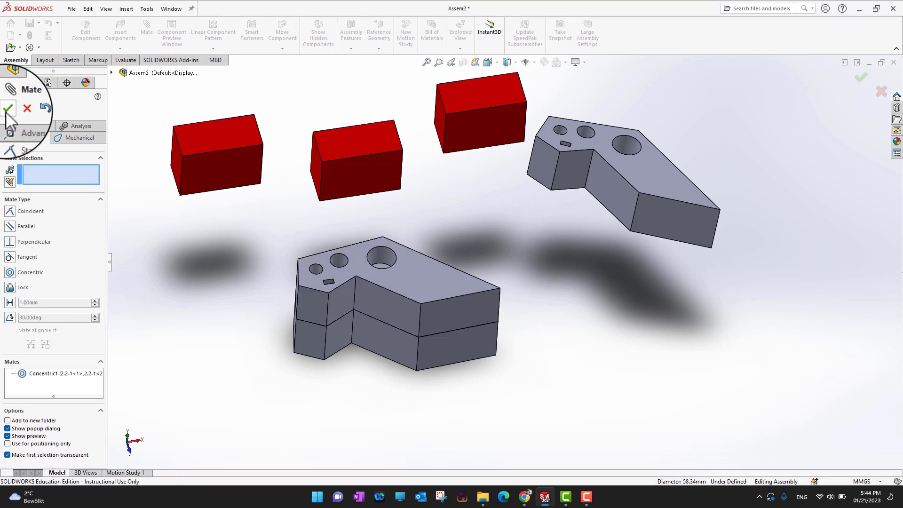
pyautogui.click(7, 112)
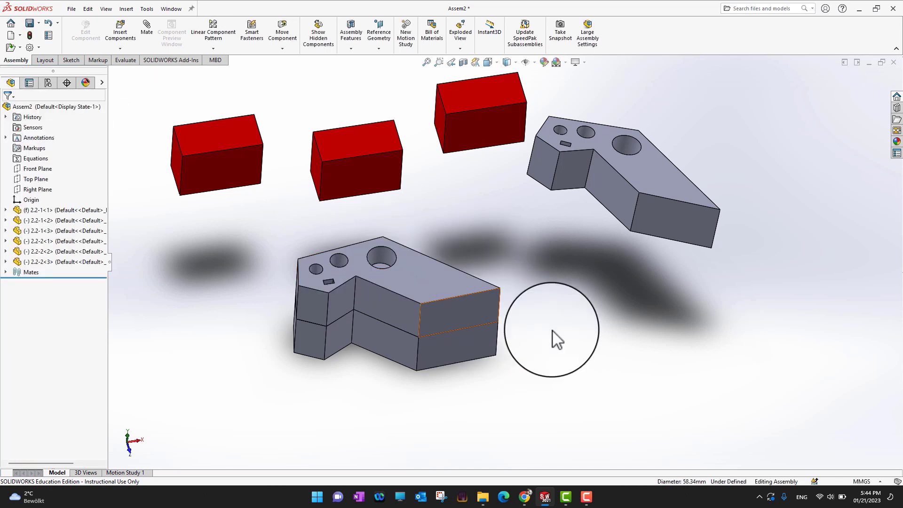
pyautogui.moveTo(448, 297); pyautogui.dragTo(437, 253)
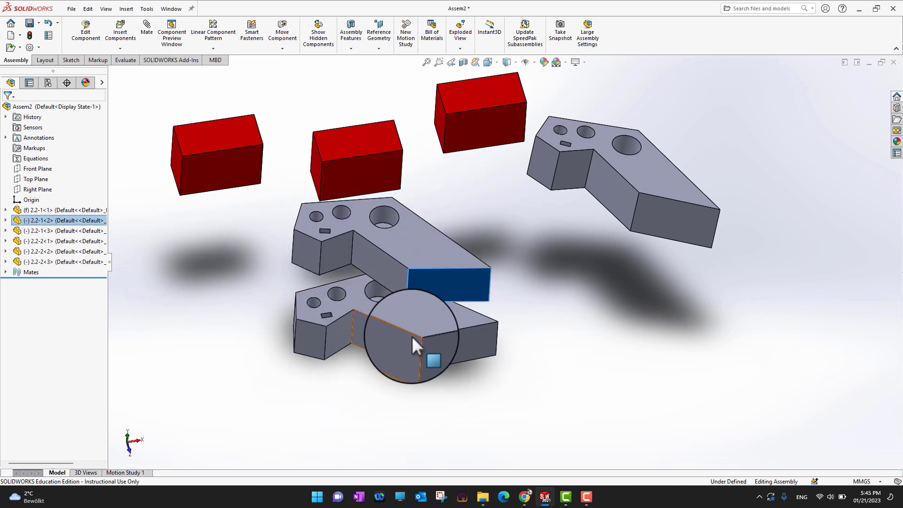
# Step: Rotate the second 2.2-1 part slightly around the shared large-hole axis so its end face turns relative to the fixed part
pyautogui.scroll(2, 411, 336)
pyautogui.scroll(-6, 442, 385)
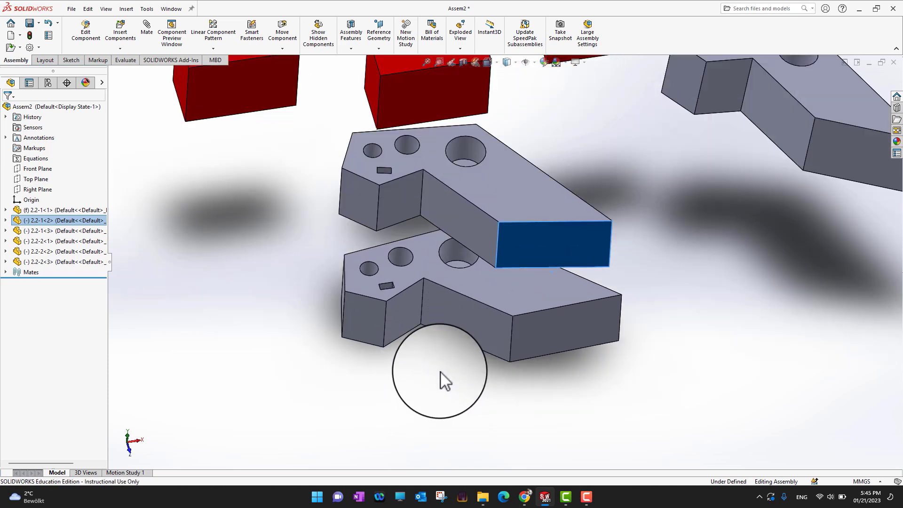
pyautogui.moveTo(565, 225); pyautogui.dragTo(475, 181)
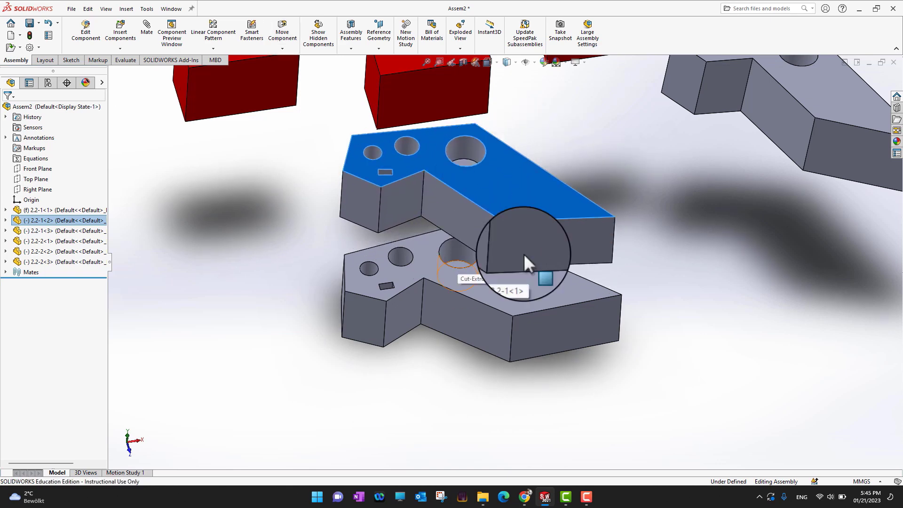
pyautogui.click(693, 239)
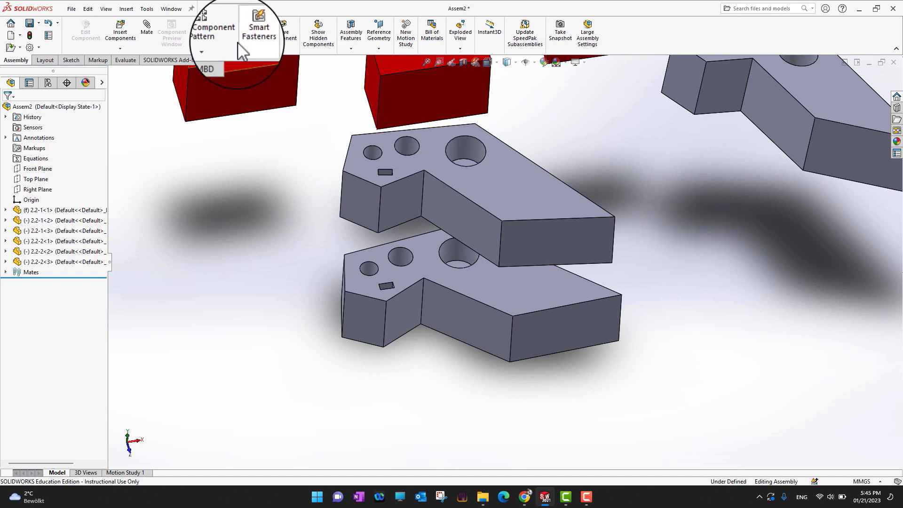
# Step: Add a coincident mate between the rectangular end faces of the second and the fixed 2.2-1 parts
pyautogui.click(147, 30)
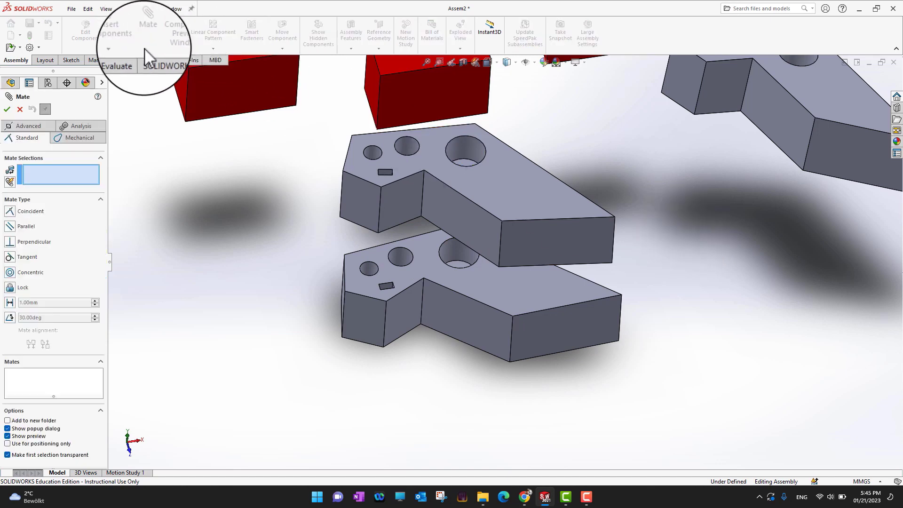
pyautogui.click(544, 241)
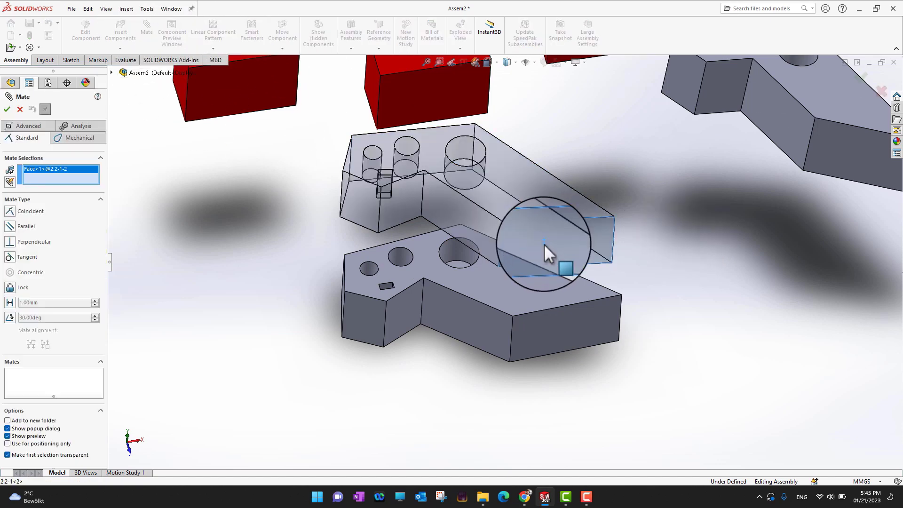
pyautogui.click(557, 323)
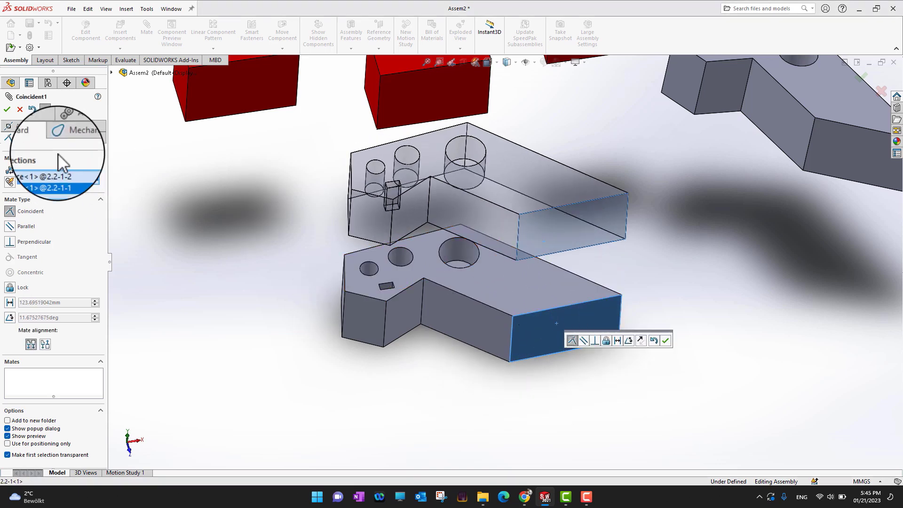
pyautogui.click(9, 109)
pyautogui.click(10, 110)
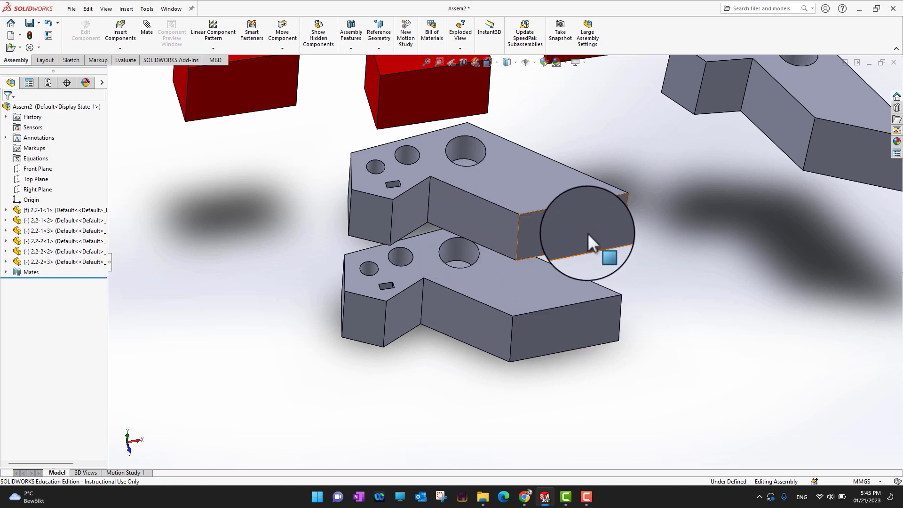
# Step: Try to rotate the second 2.2-1 part, and lift it along the hole axis well above the fixed part
pyautogui.click(545, 242)
pyautogui.moveTo(545, 243); pyautogui.dragTo(569, 249)
pyautogui.click(678, 265)
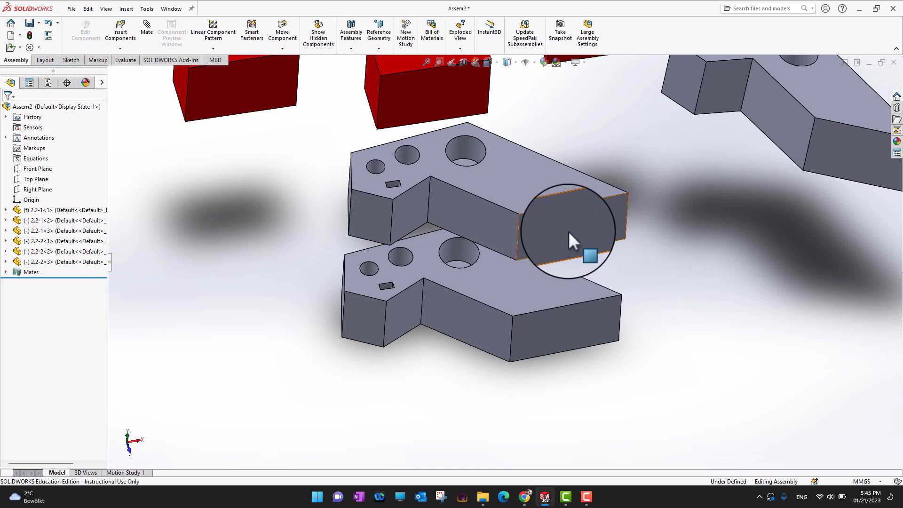
pyautogui.moveTo(568, 233); pyautogui.dragTo(583, 176)
pyautogui.moveTo(709, 343); pyautogui.dragTo(756, 324, button='middle')
pyautogui.scroll(-1, 756, 324)
pyautogui.moveTo(710, 426); pyautogui.dragTo(699, 252, button='middle')
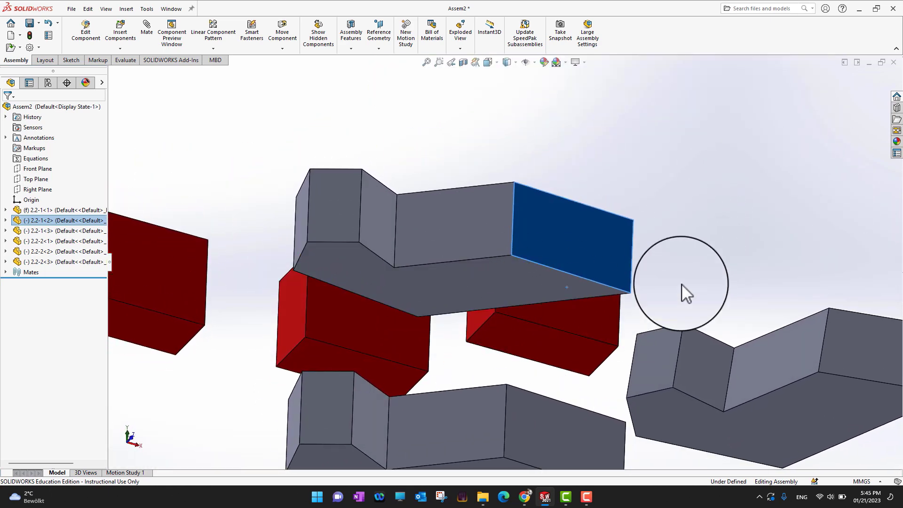
pyautogui.moveTo(686, 292); pyautogui.dragTo(720, 352, button='middle')
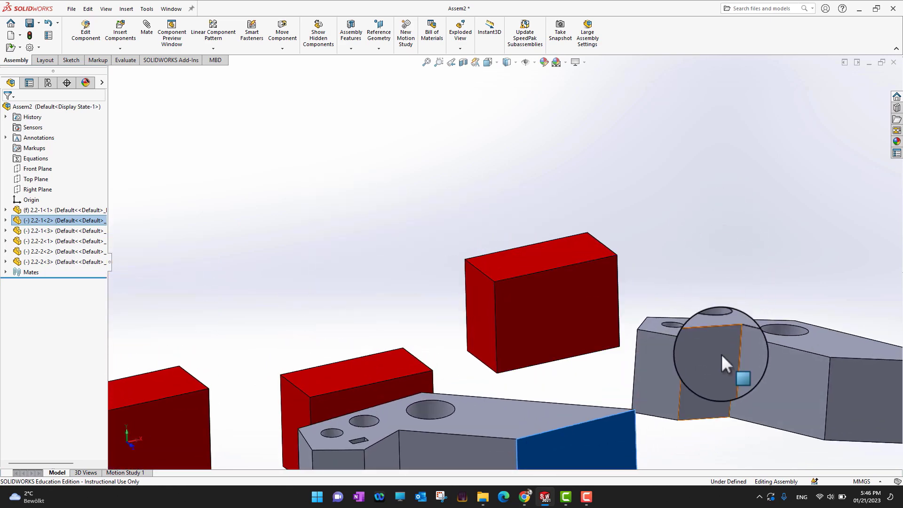
pyautogui.scroll(3, 721, 354)
pyautogui.moveTo(648, 405); pyautogui.dragTo(585, 399, button='middle')
pyautogui.click(653, 407)
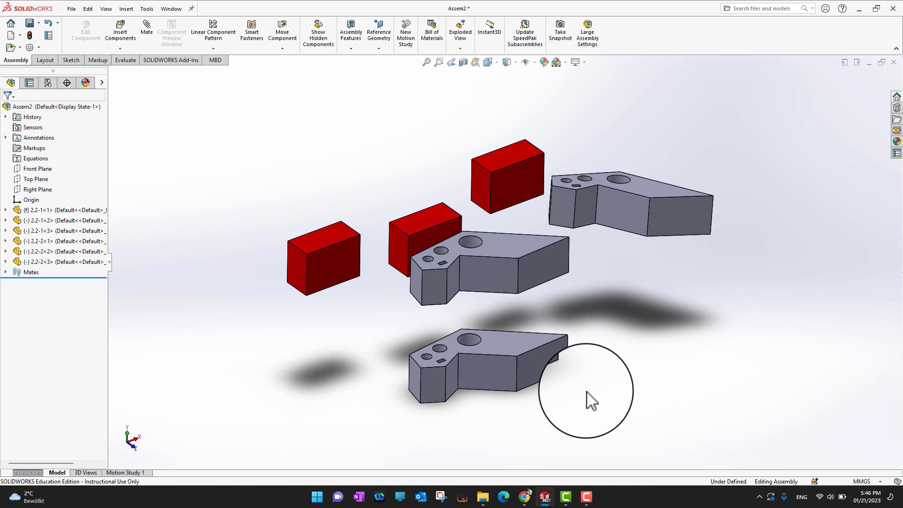
# Step: Mate the fixed 2.2-1 part's upper face coincident with the second part's underside so the two stack
pyautogui.click(514, 345)
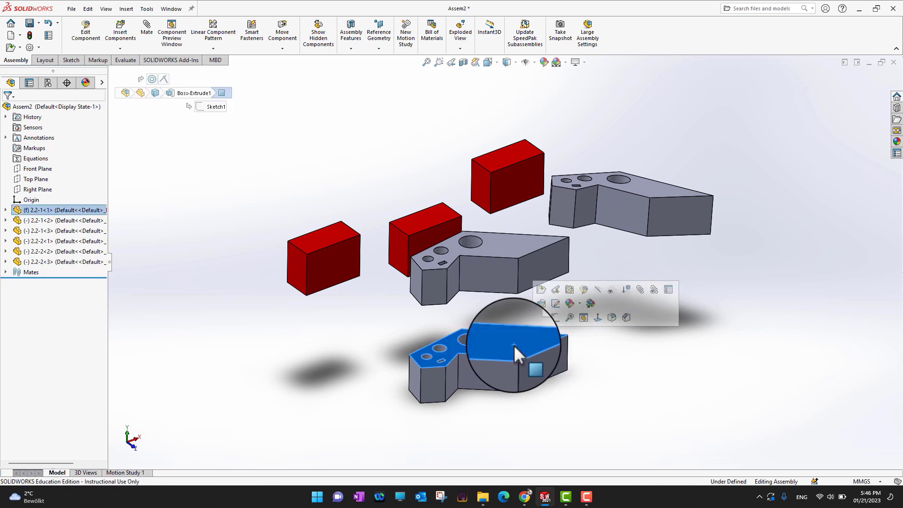
pyautogui.click(638, 291)
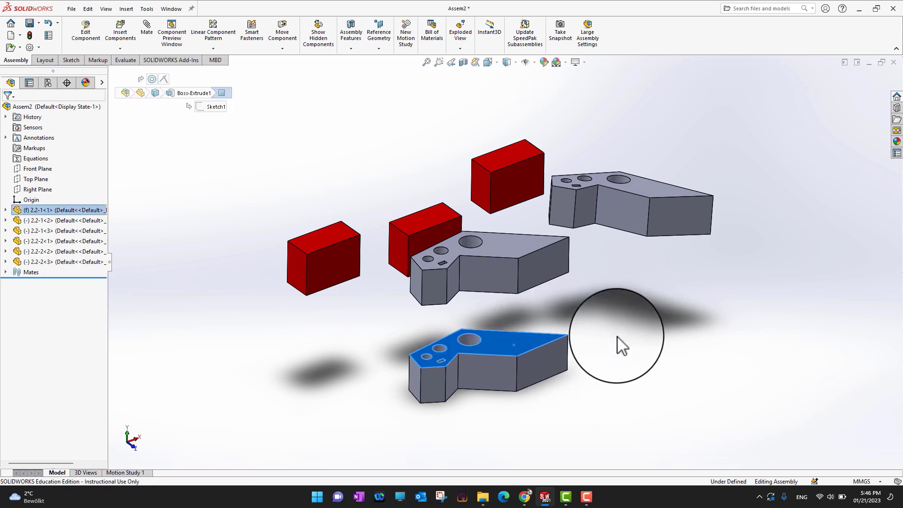
pyautogui.moveTo(641, 340); pyautogui.dragTo(643, 264, button='middle')
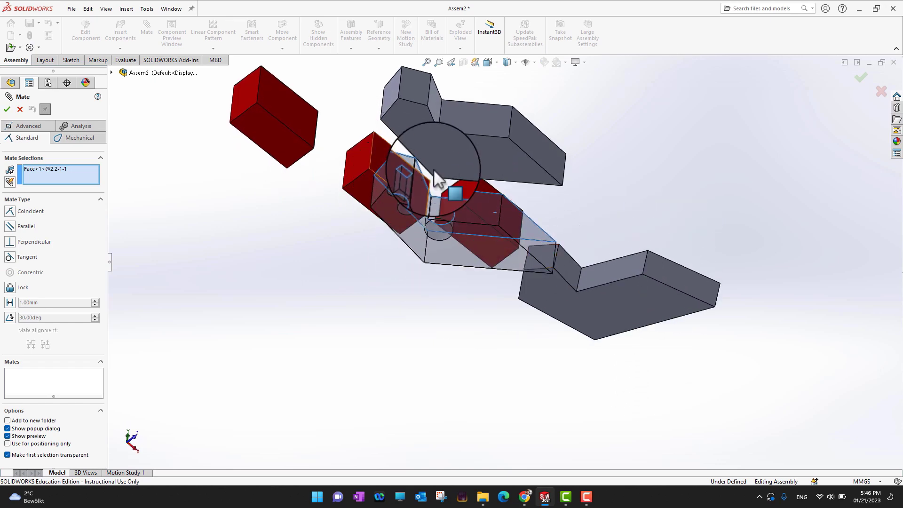
pyautogui.click(505, 160)
pyautogui.moveTo(654, 189); pyautogui.dragTo(512, 352, button='middle')
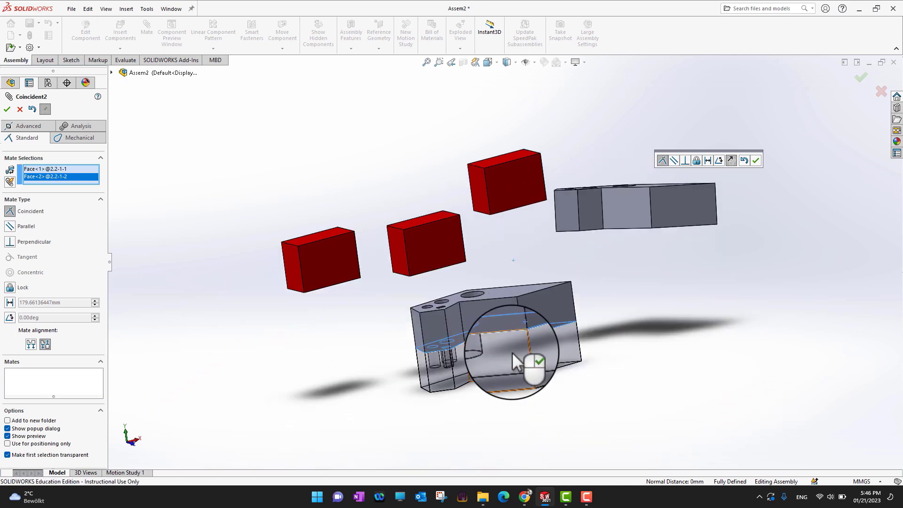
pyautogui.click(7, 109)
# Step: Test whether the stacked second 2.2-1 part can still be moved
pyautogui.moveTo(558, 417); pyautogui.dragTo(492, 427, button='middle')
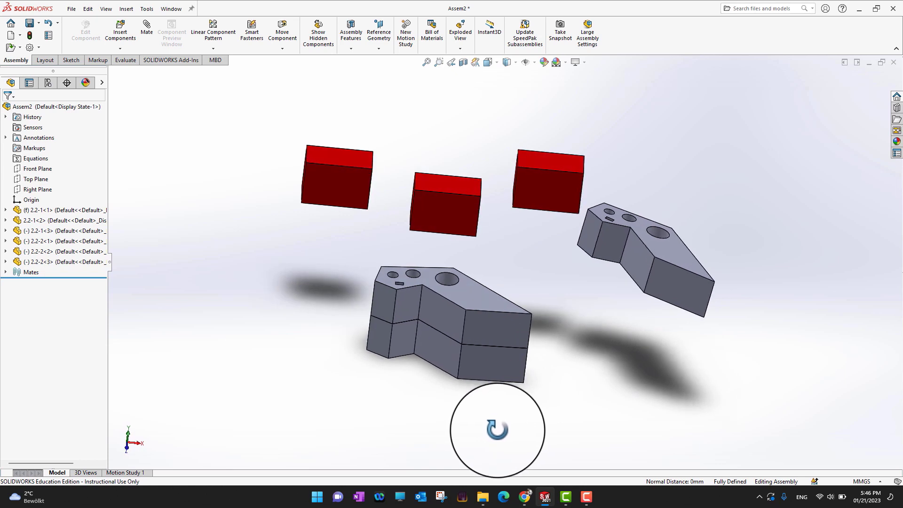
pyautogui.click(490, 325)
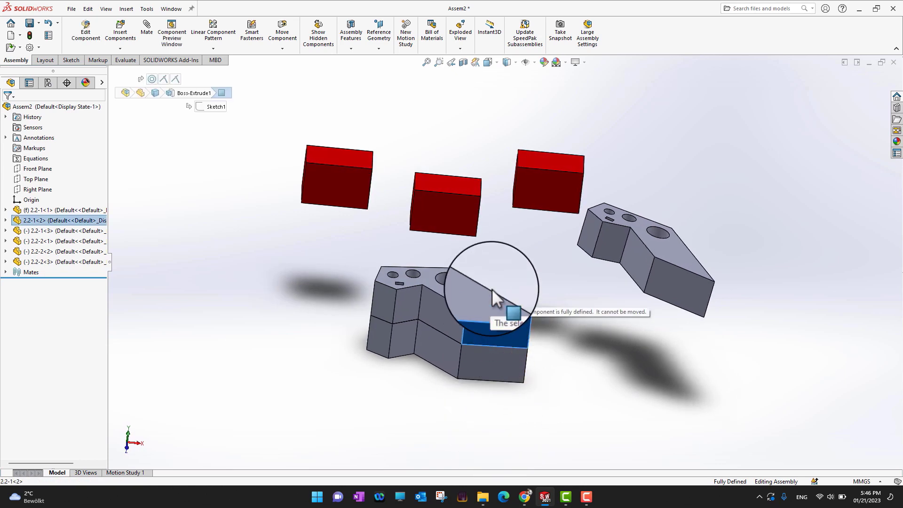
pyautogui.click(535, 409)
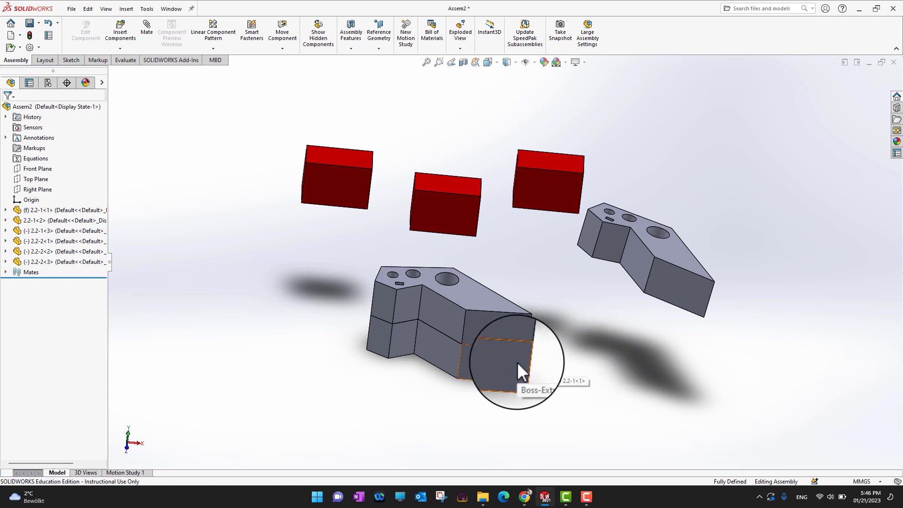
pyautogui.moveTo(546, 330); pyautogui.dragTo(580, 328, button='middle')
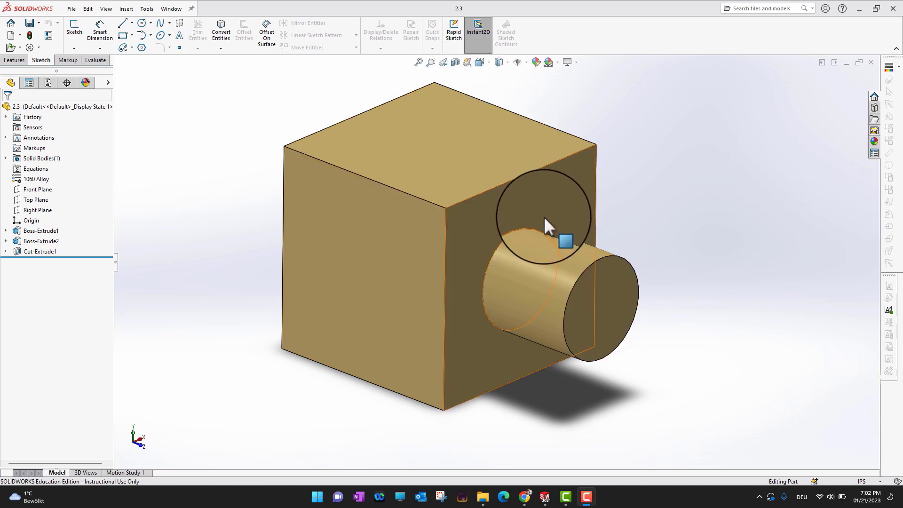
# Step: Create a new drawing of part 2.3 on a standard A3 (ISO) sheet with the sheet format displayed
pyautogui.click(72, 9)
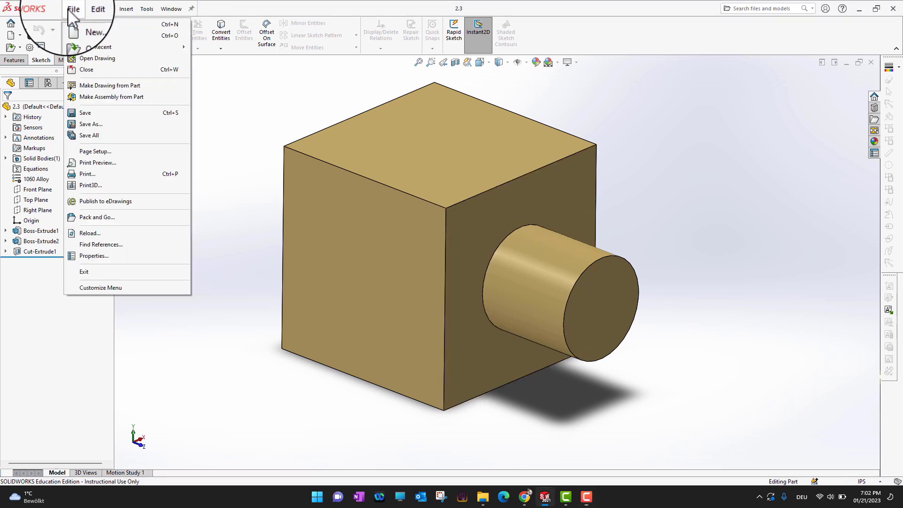
pyautogui.click(93, 88)
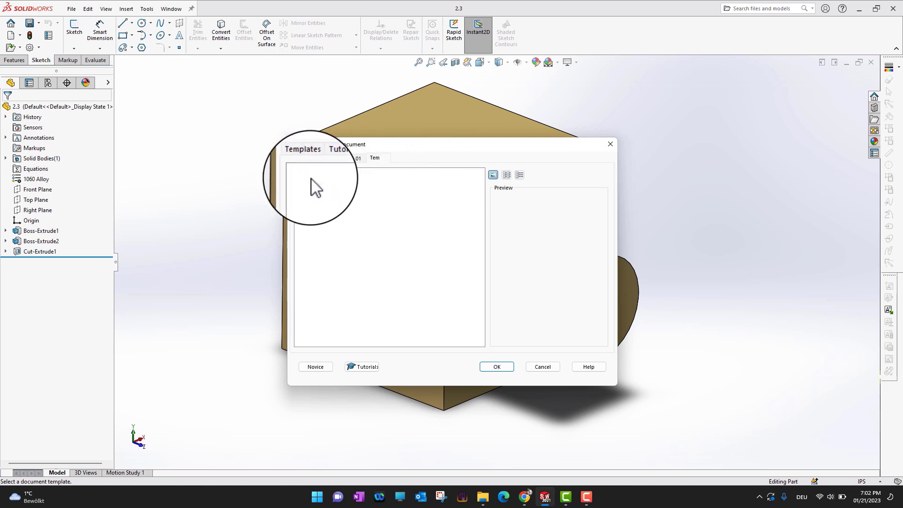
pyautogui.click(315, 366)
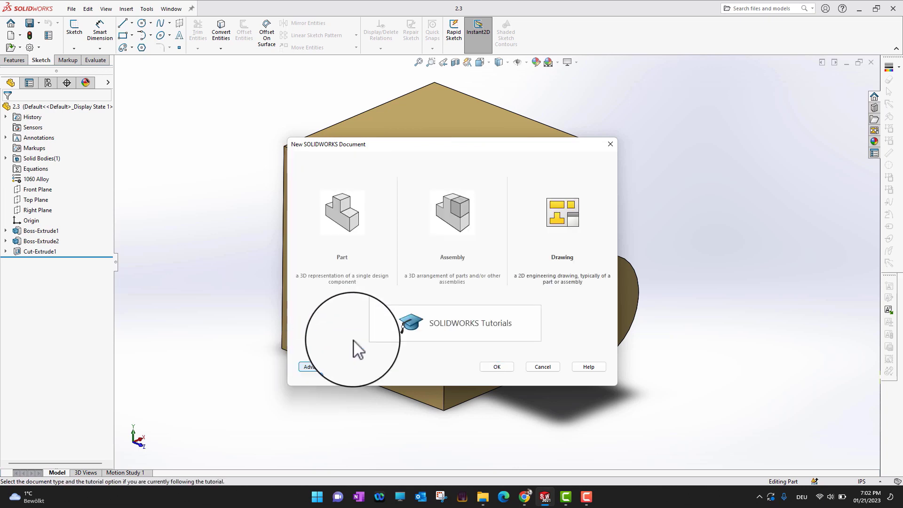
pyautogui.click(566, 226)
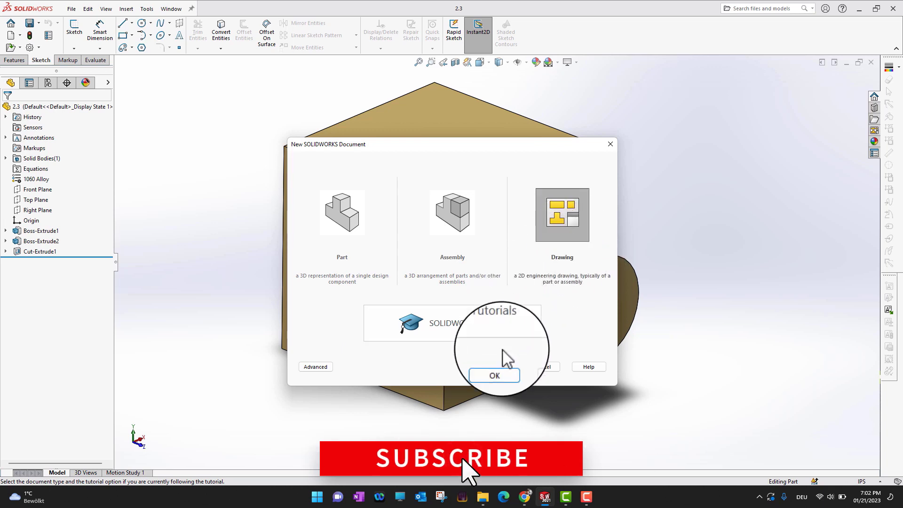
pyautogui.click(498, 368)
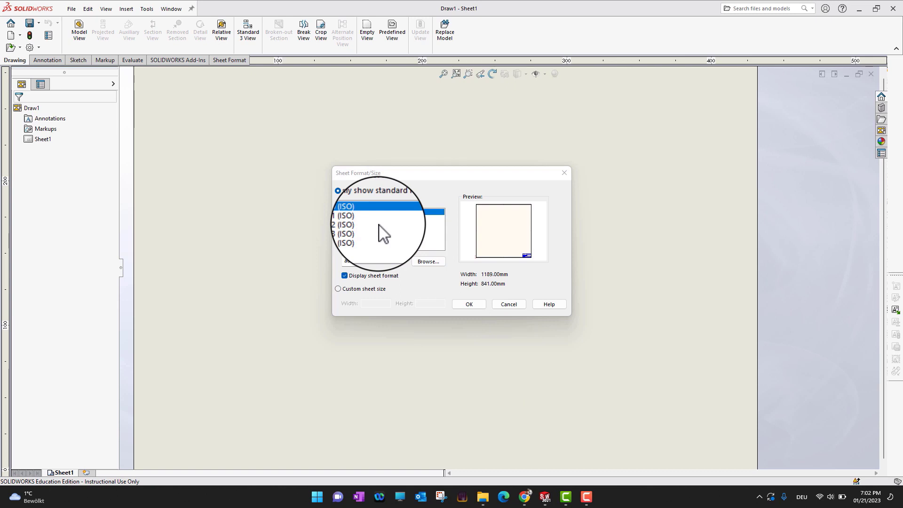
pyautogui.click(354, 230)
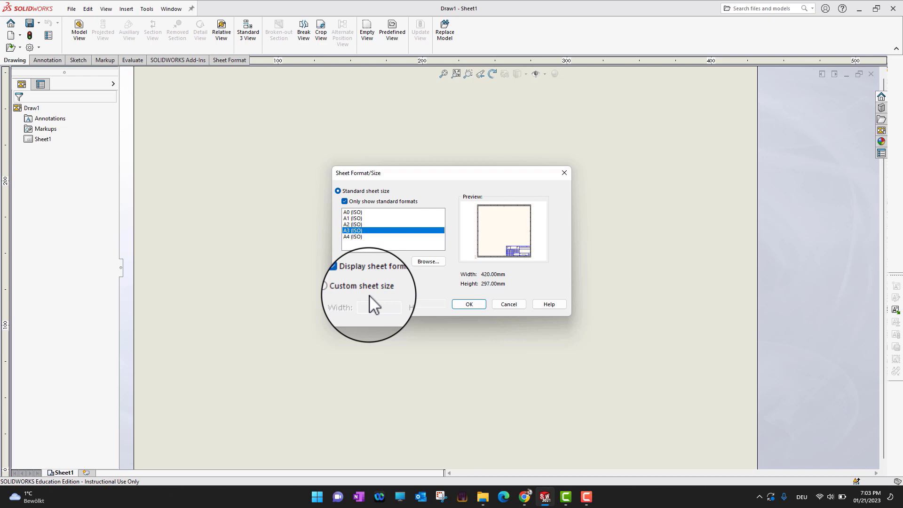
pyautogui.click(460, 307)
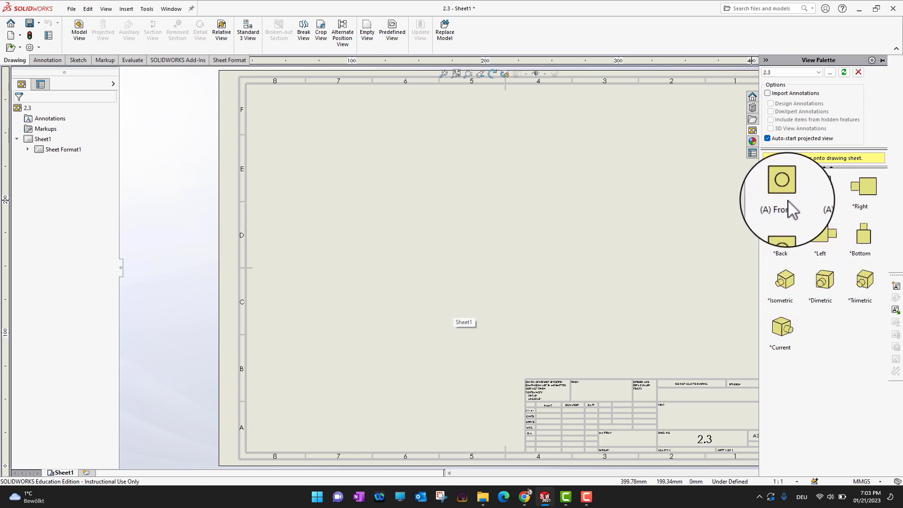
# Step: Place the front view of part 2.3 on the sheet and project its right, isometric and top views
pyautogui.moveTo(785, 197); pyautogui.dragTo(416, 210)
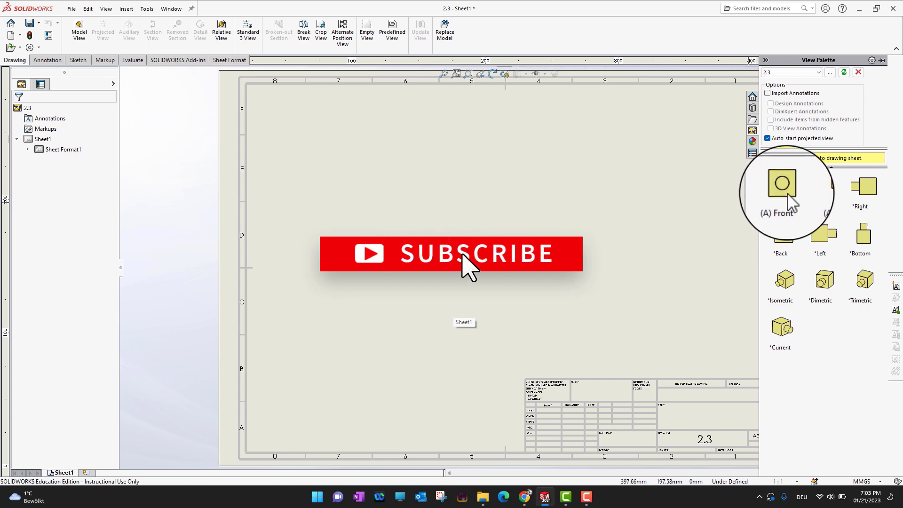
pyautogui.moveTo(787, 193); pyautogui.dragTo(396, 272)
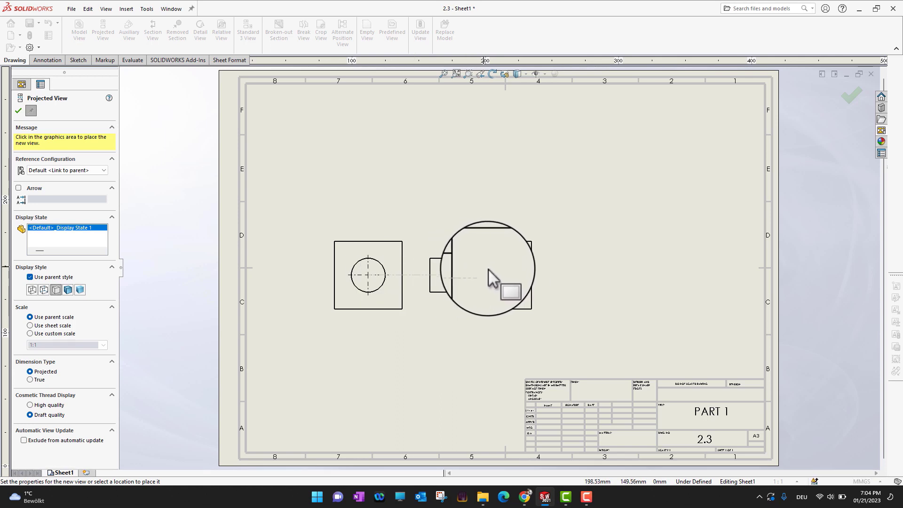
pyautogui.click(526, 273)
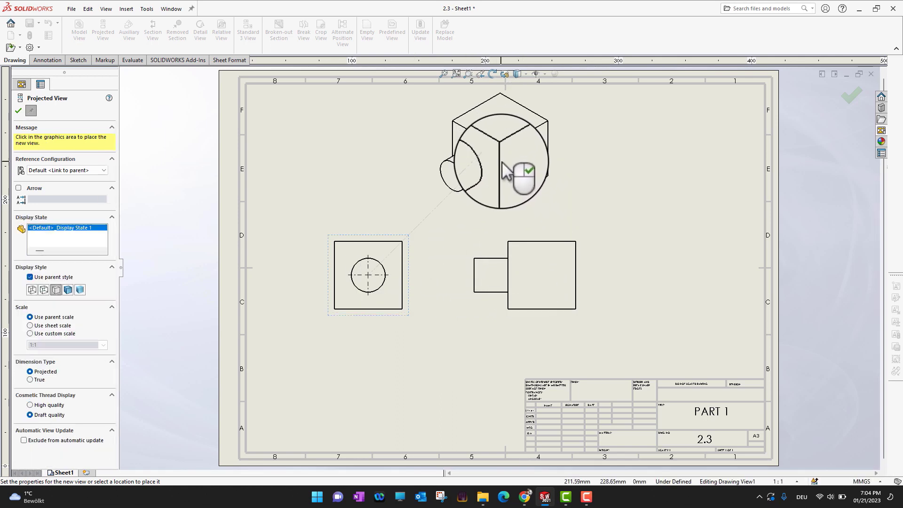
pyautogui.click(501, 174)
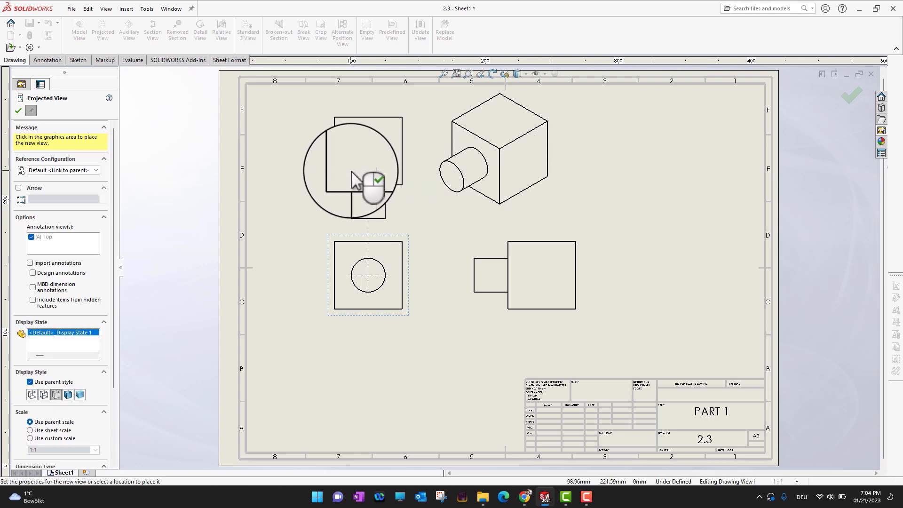
pyautogui.click(364, 146)
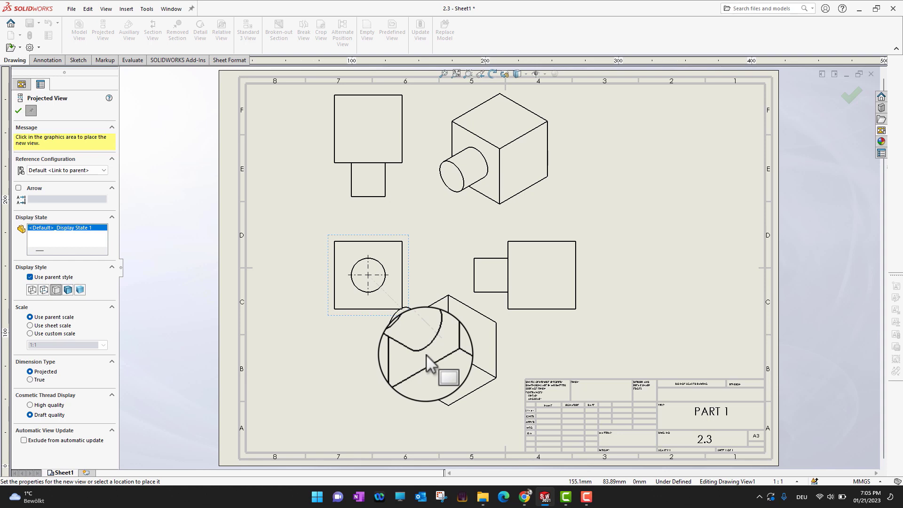
pyautogui.press('Escape')
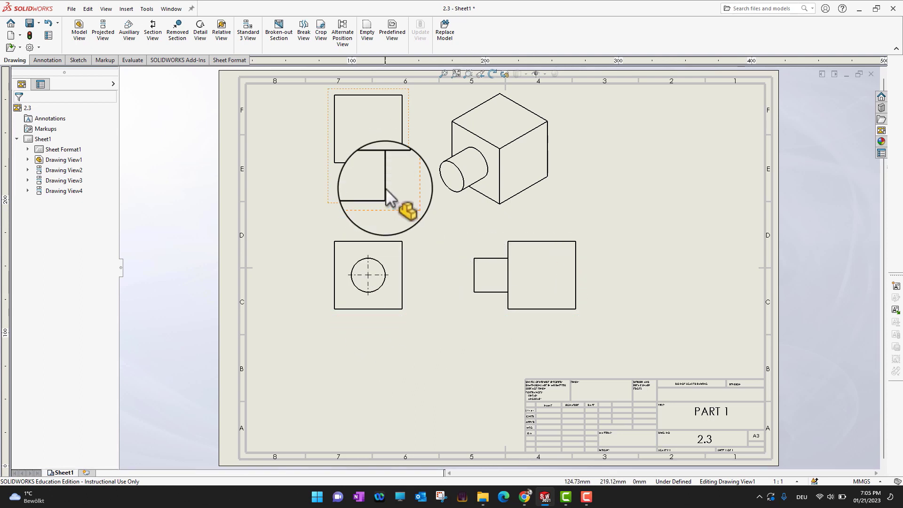
# Step: Move the front view down and left on the sheet, and try shaded-with-edges display before restoring hidden lines removed
pyautogui.moveTo(382, 318)
pyautogui.mouseDown()
pyautogui.moveTo(401, 319)
pyautogui.moveTo(369, 319)
pyautogui.moveTo(379, 355)
pyautogui.moveTo(372, 314)
pyautogui.moveTo(352, 336)
pyautogui.moveTo(345, 384)
pyautogui.moveTo(408, 393)
pyautogui.moveTo(337, 380)
pyautogui.moveTo(410, 383)
pyautogui.moveTo(345, 383)
pyautogui.moveTo(326, 331)
pyautogui.moveTo(345, 330)
pyautogui.moveTo(368, 387)
pyautogui.moveTo(357, 308)
pyautogui.moveTo(373, 355)
pyautogui.moveTo(356, 361)
pyautogui.mouseUp()
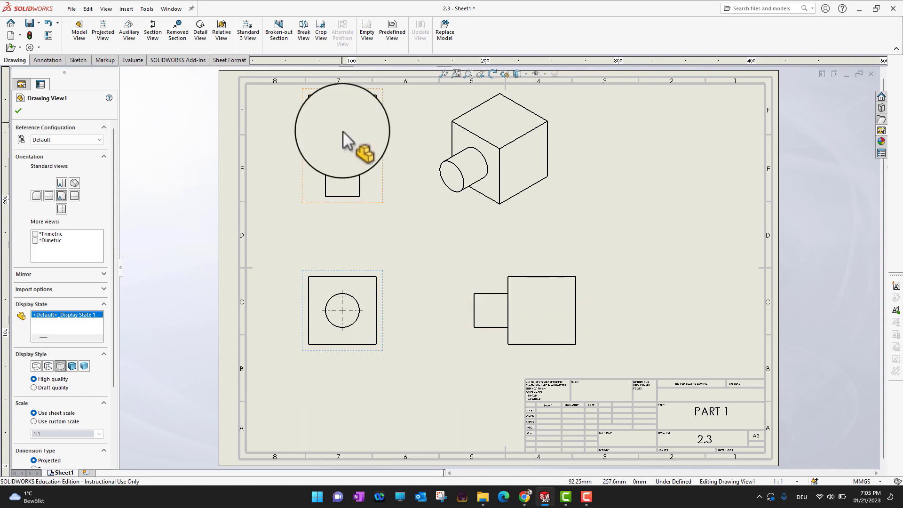
pyautogui.click(72, 366)
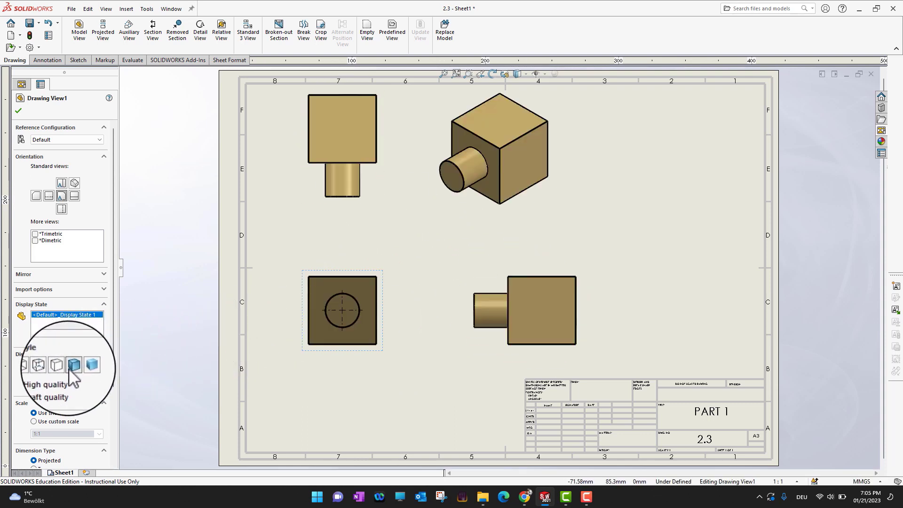
pyautogui.click(61, 366)
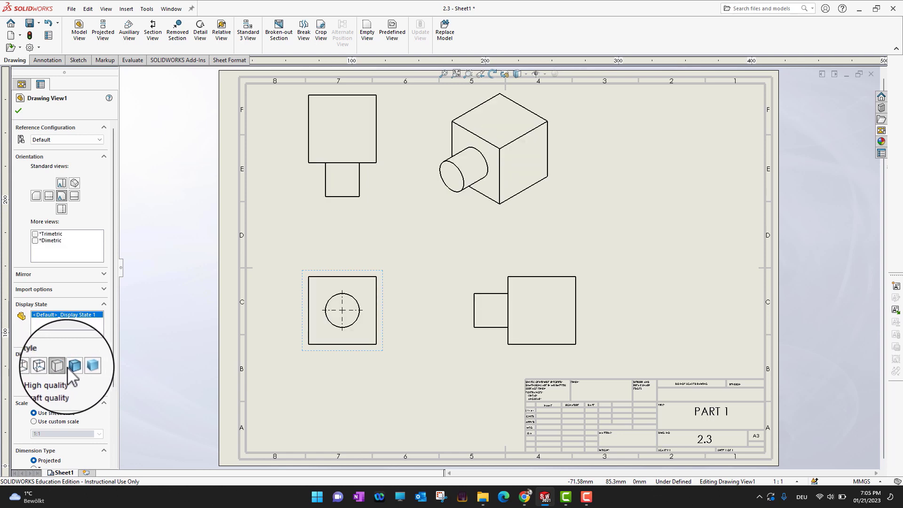
# Step: Try shaded-with-edges display on the front view and its linked projections, and restore hidden lines removed
pyautogui.click(66, 367)
pyautogui.click(60, 366)
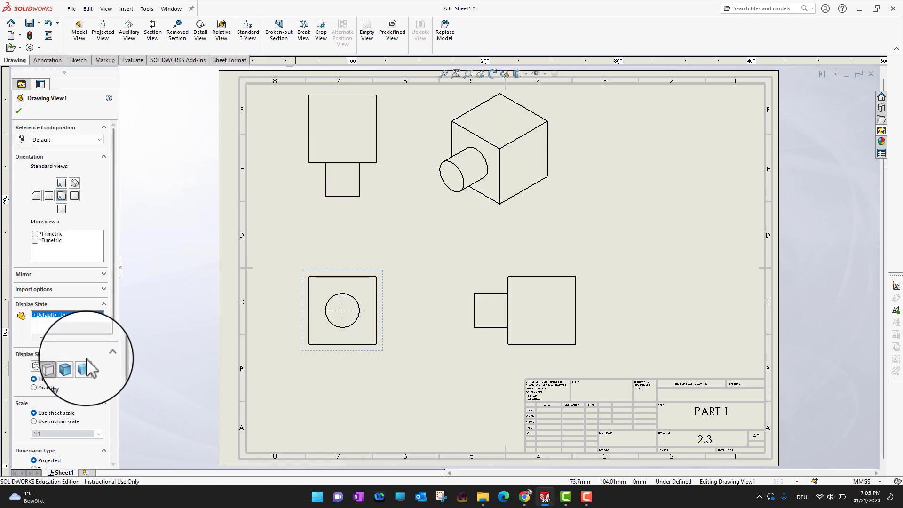
pyautogui.click(72, 366)
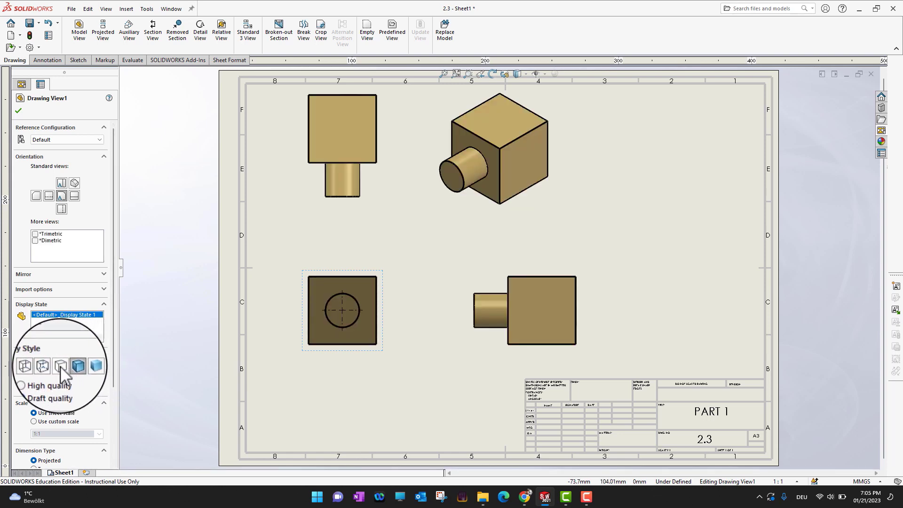
pyautogui.click(60, 366)
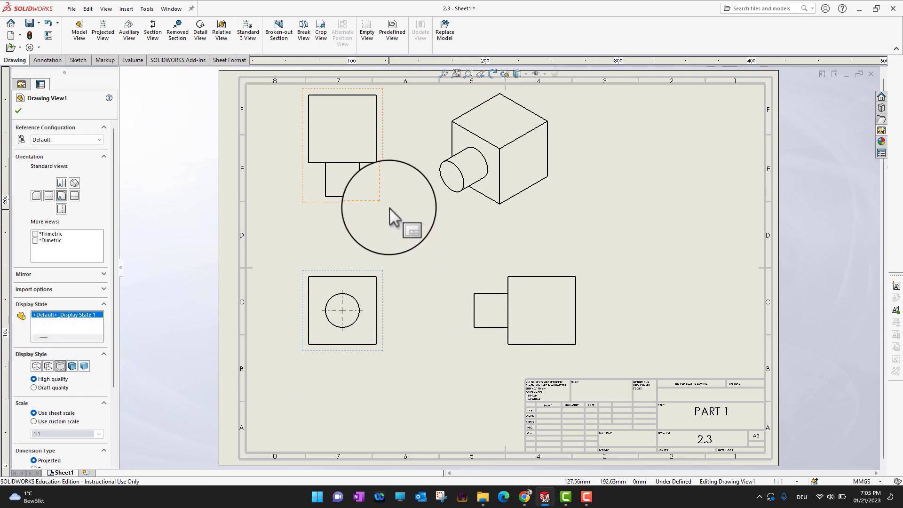
# Step: Display only the isometric view as shaded with edges, independent of its parent view's style
pyautogui.moveTo(550, 213); pyautogui.dragTo(552, 212)
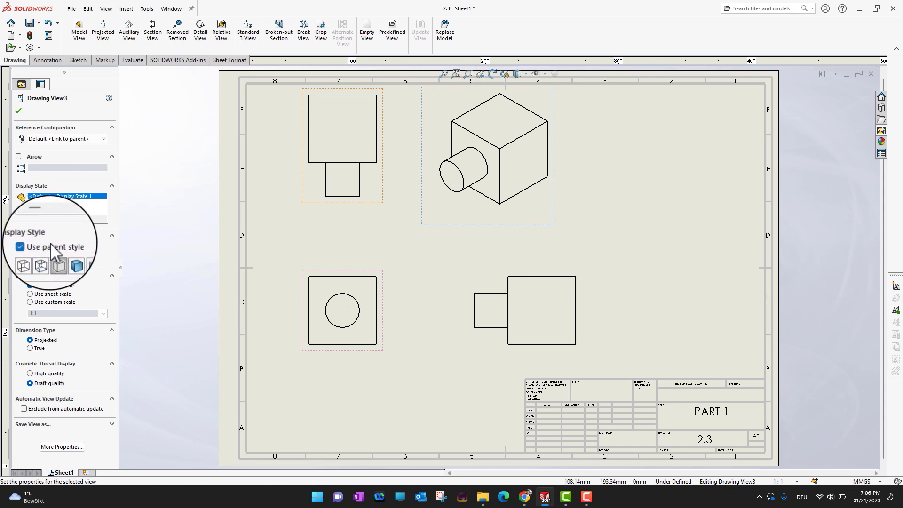
pyautogui.click(67, 257)
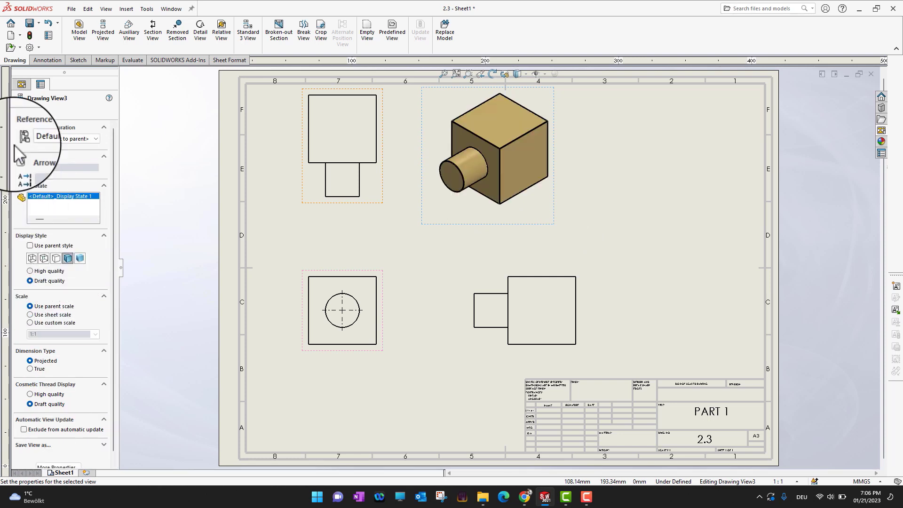
pyautogui.click(19, 111)
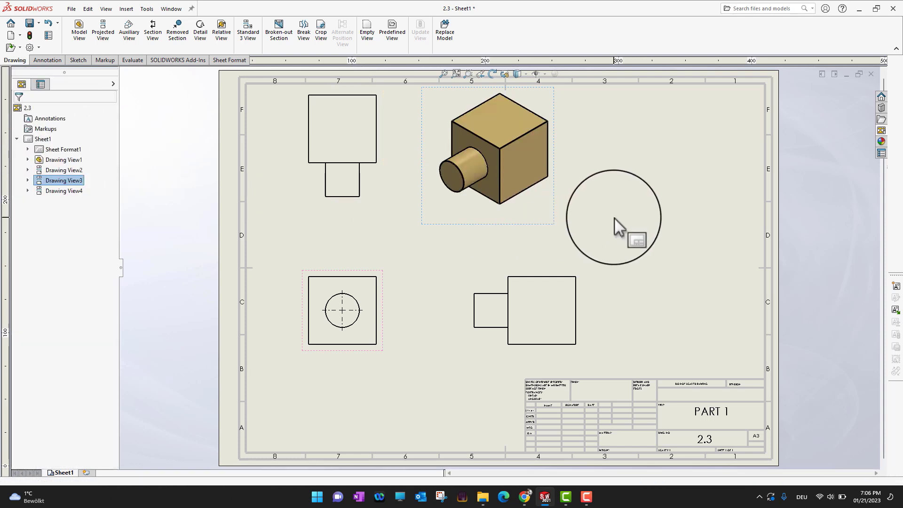
pyautogui.click(614, 218)
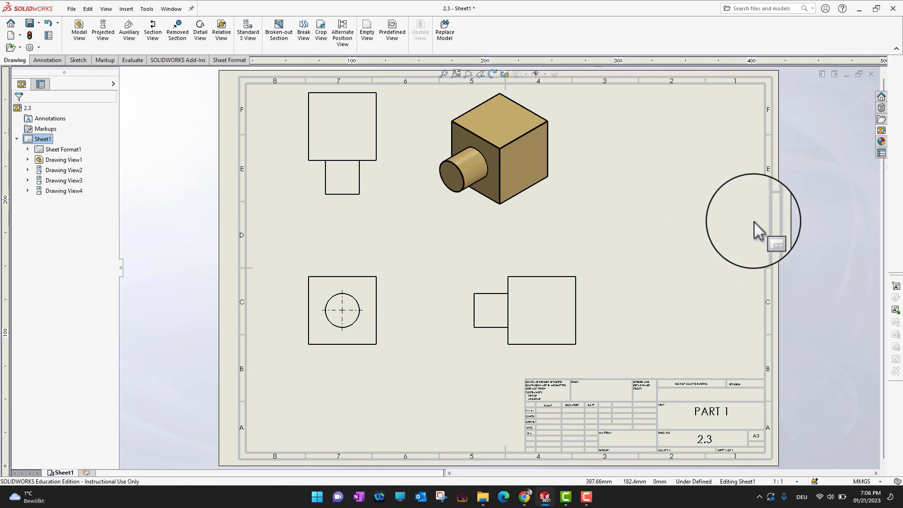
# Step: Move the top view down toward the front view, and shift the front view slightly lower on the sheet
pyautogui.click(575, 278)
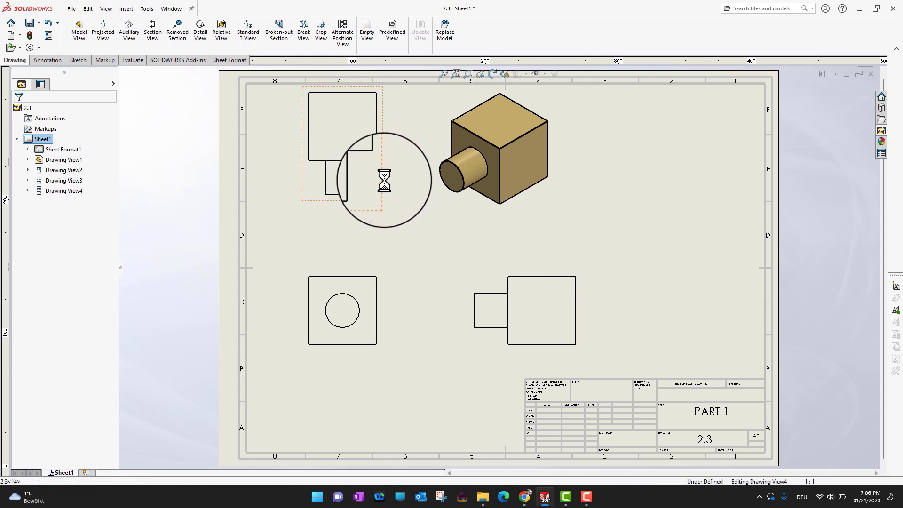
pyautogui.click(384, 213)
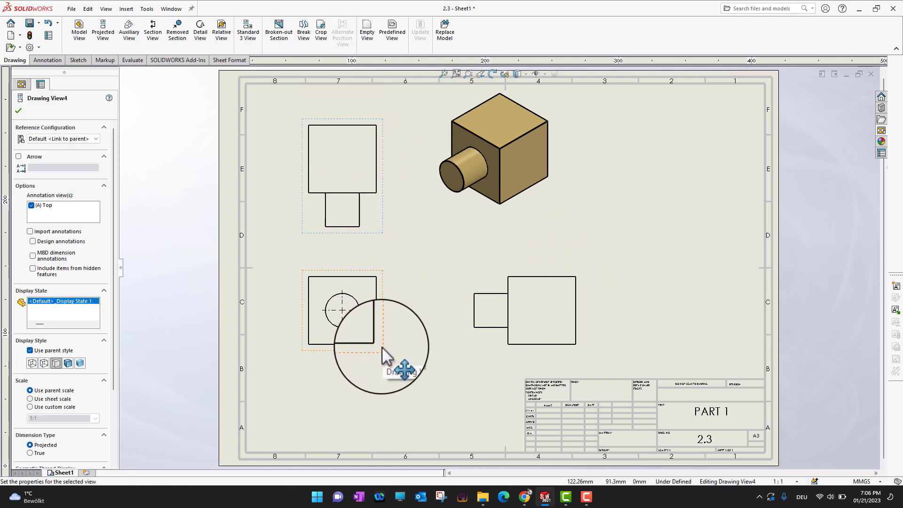
pyautogui.moveTo(382, 347); pyautogui.dragTo(382, 360)
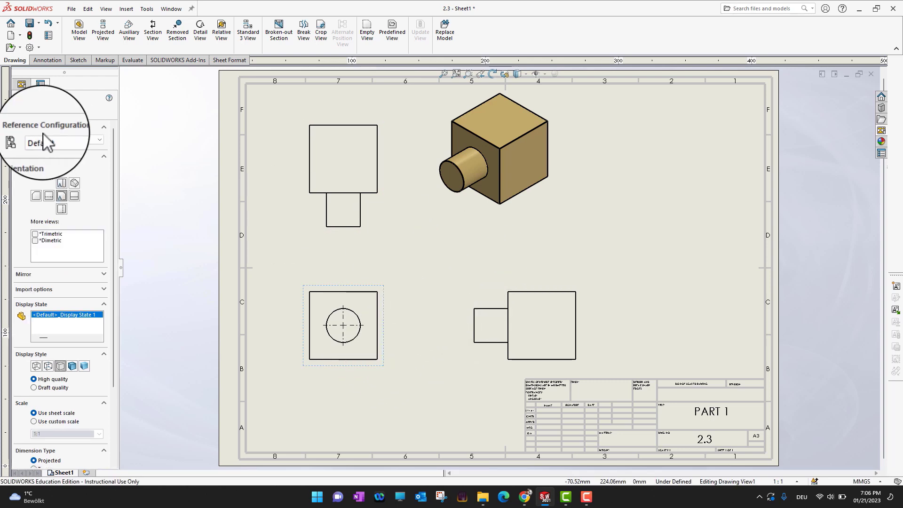
pyautogui.click(21, 84)
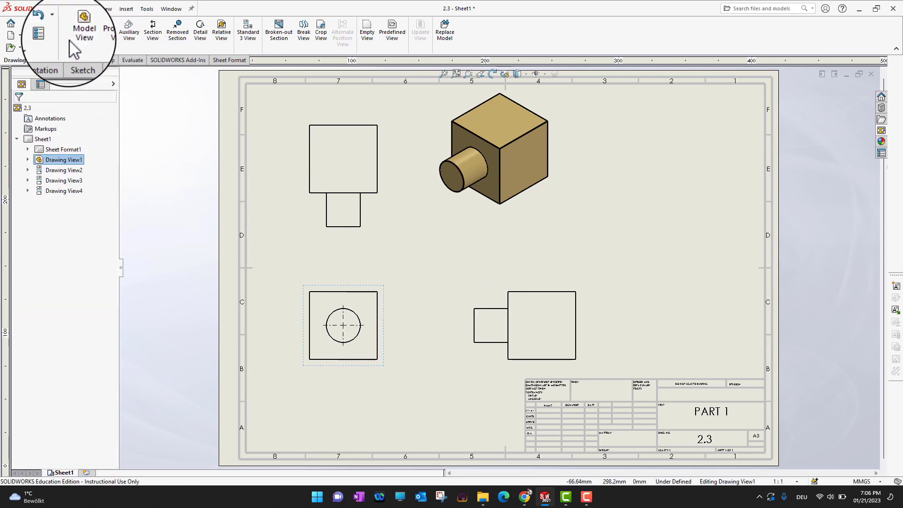
# Step: Dimension the square's width above the front view and its height beside it using Smart Dimension
pyautogui.click(43, 61)
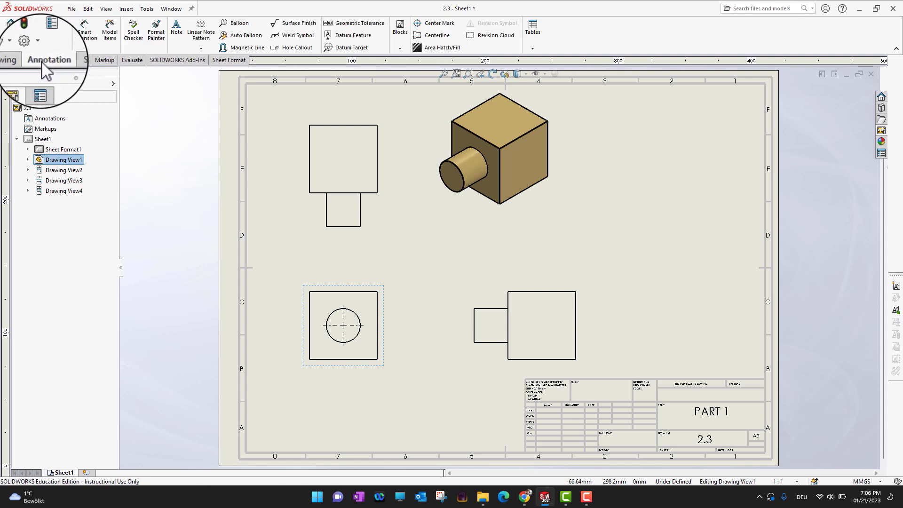
pyautogui.click(92, 41)
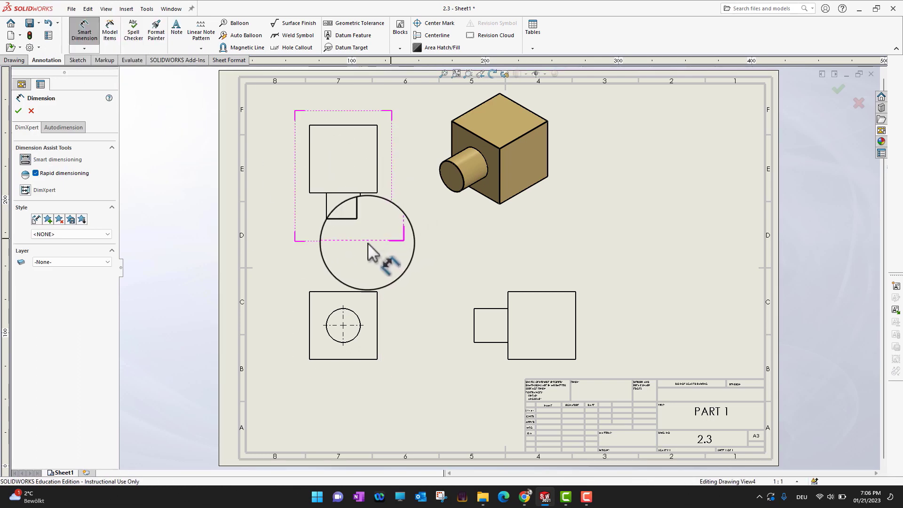
pyautogui.scroll(-3, 349, 270)
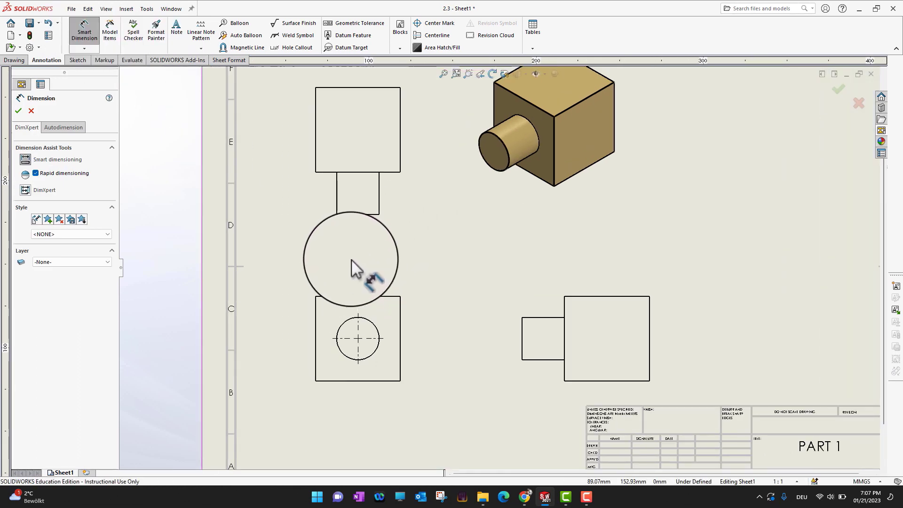
pyautogui.scroll(-2, 352, 261)
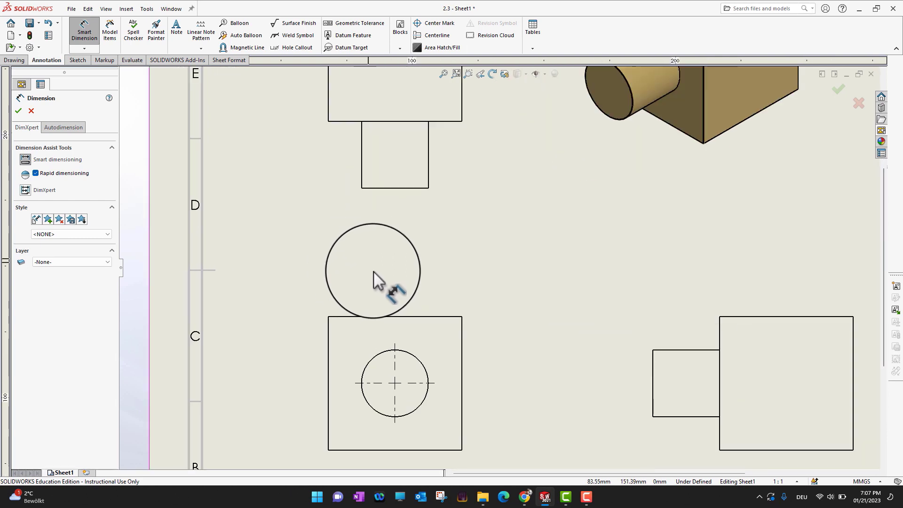
pyautogui.click(329, 379)
pyautogui.click(462, 368)
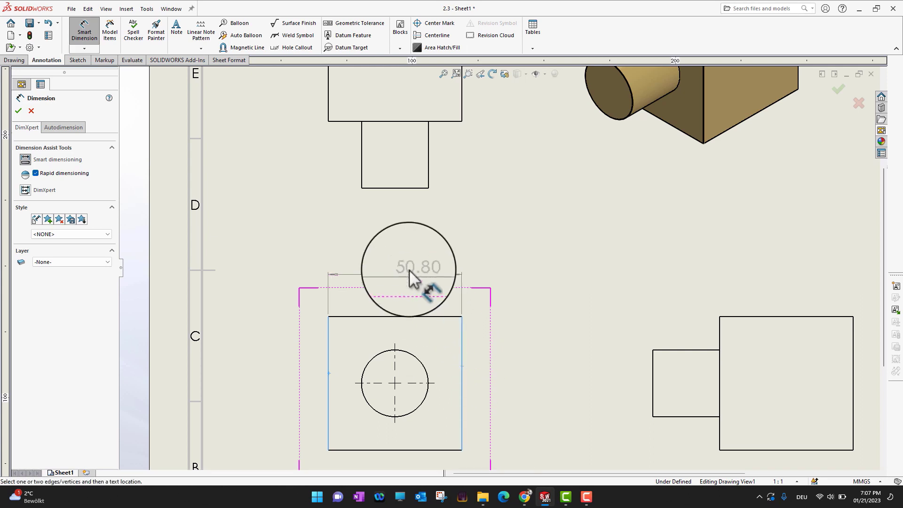
pyautogui.click(452, 265)
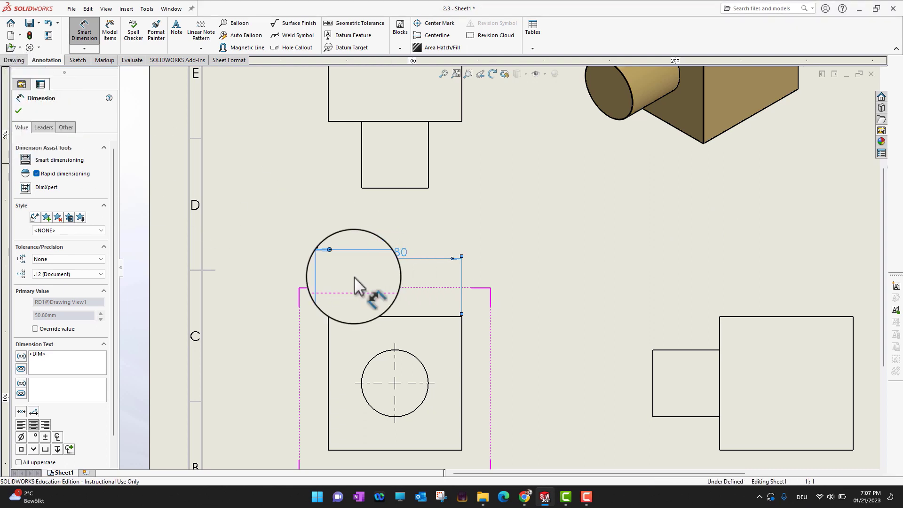
pyautogui.click(407, 318)
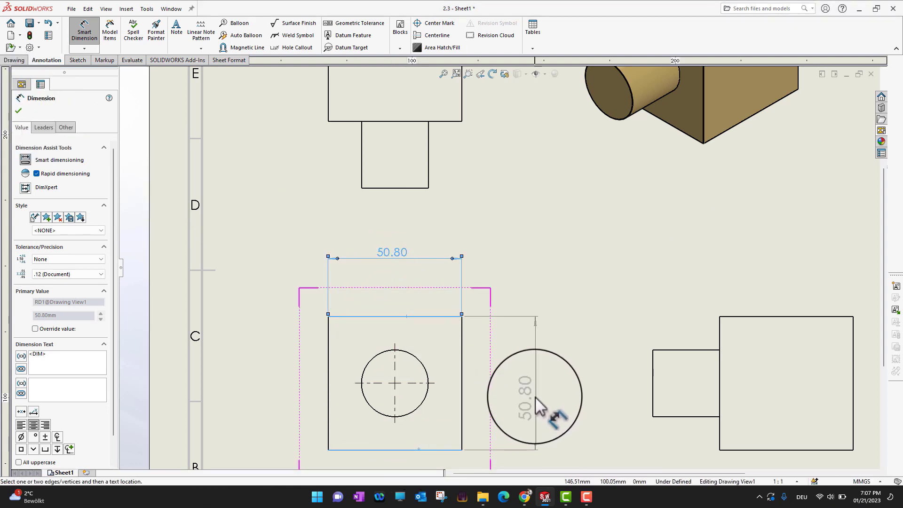
pyautogui.click(519, 390)
# Step: Dimension the overall length and the block's length above the right view, with the overall length outermost
pyautogui.press('f')
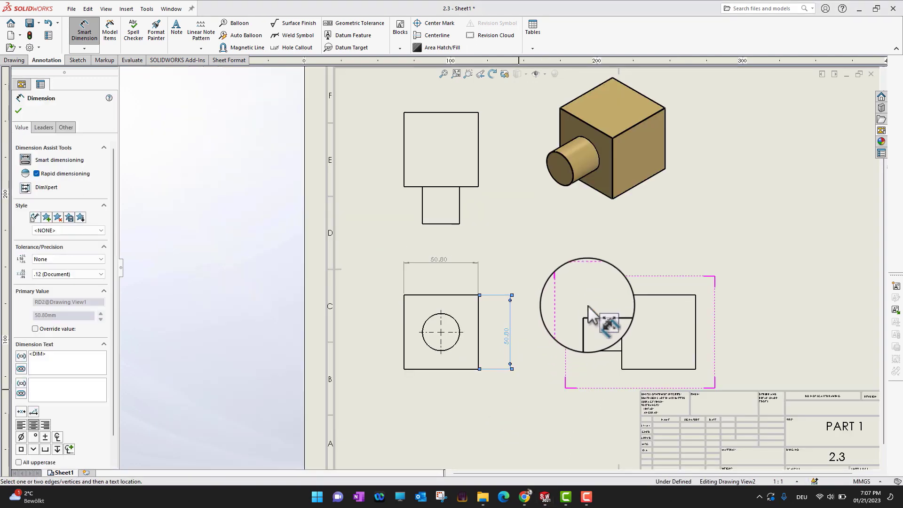
pyautogui.click(584, 332)
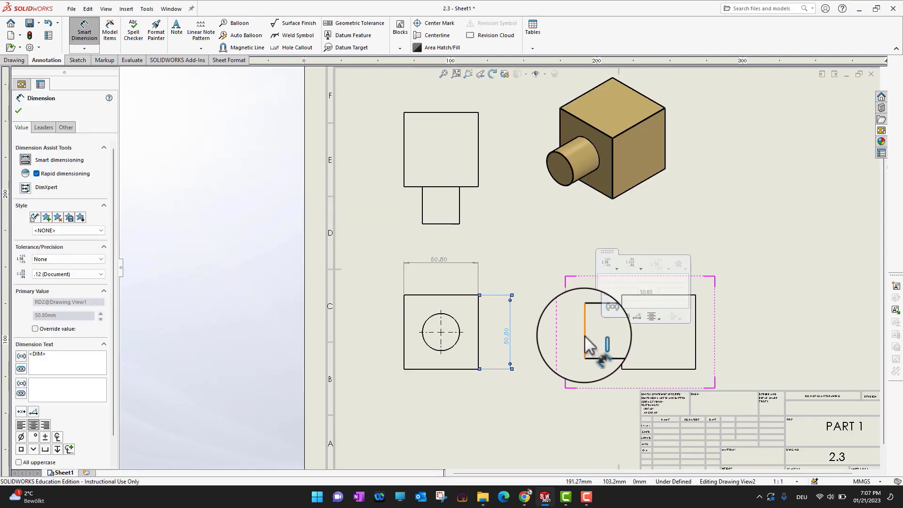
pyautogui.click(696, 338)
pyautogui.click(651, 266)
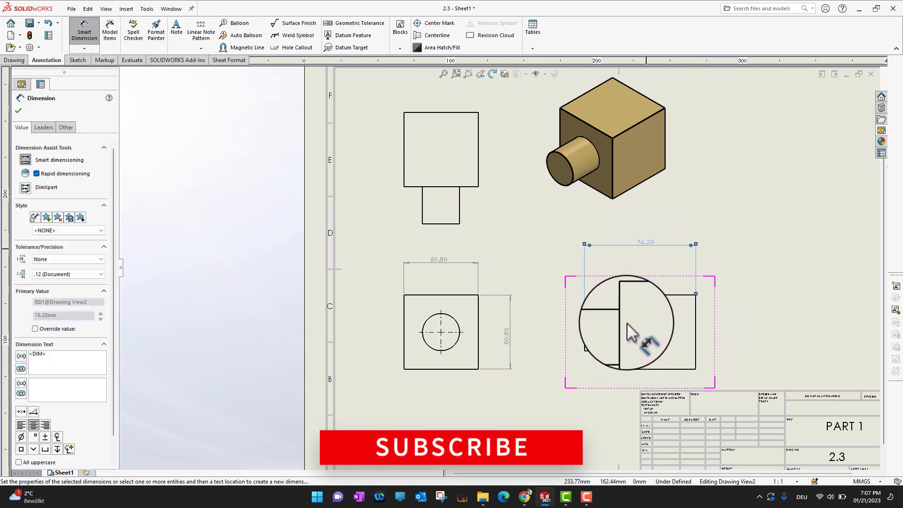
pyautogui.click(696, 336)
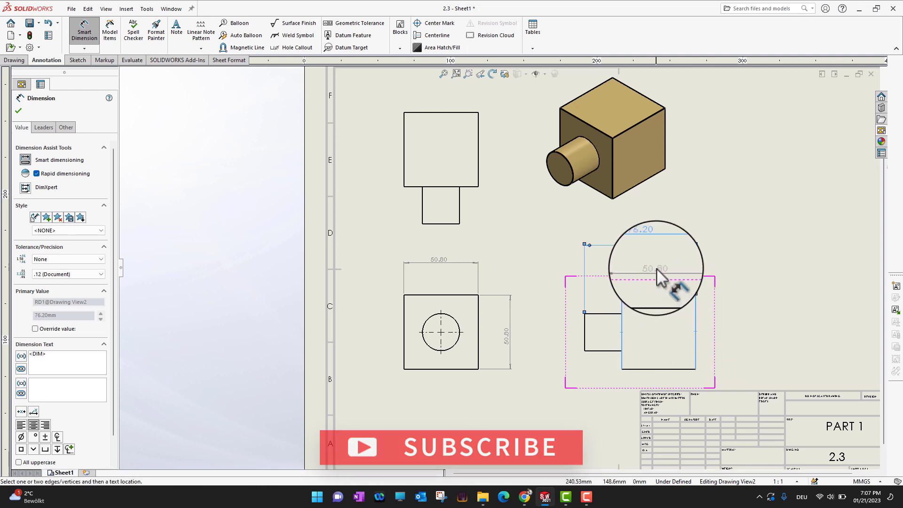
pyautogui.click(657, 263)
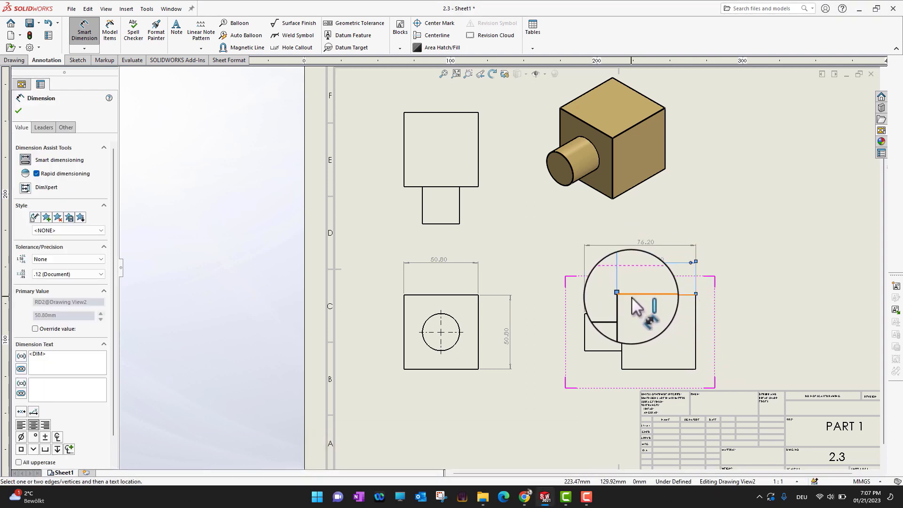
# Step: Place a second block-length dimension at the cylinder's level in the right view, and dimension the vertical offset between the cylinder's and block's lower edges
pyautogui.click(641, 370)
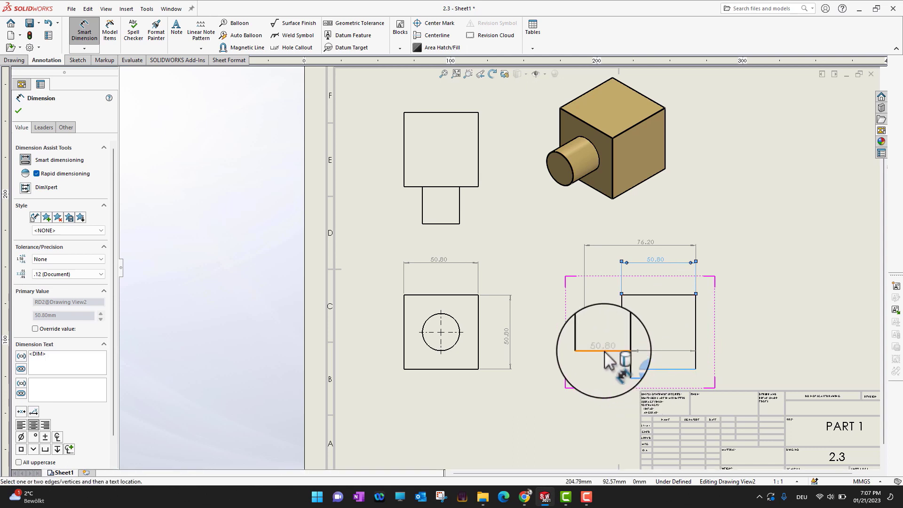
pyautogui.click(594, 353)
pyautogui.click(573, 365)
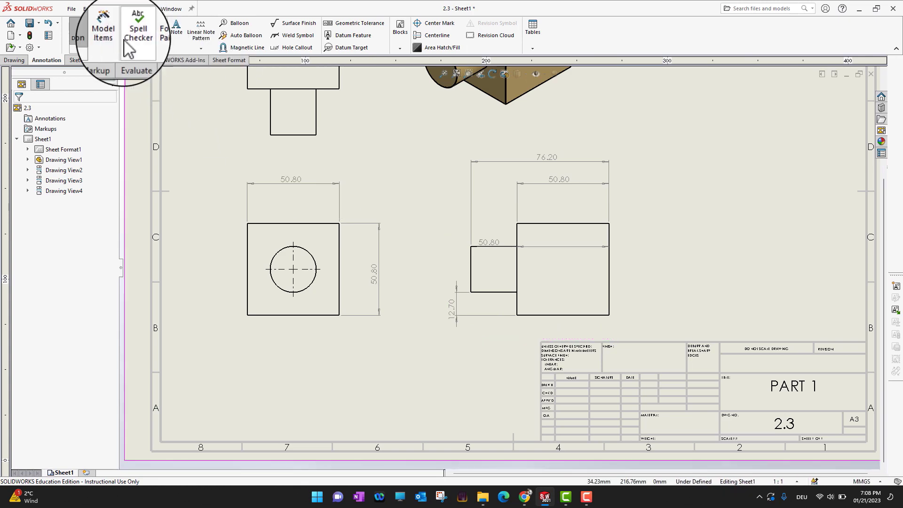
# Step: Dimension the block's height in the right view, placing the dimension beyond the block's far side
pyautogui.scroll(2, 503, 263)
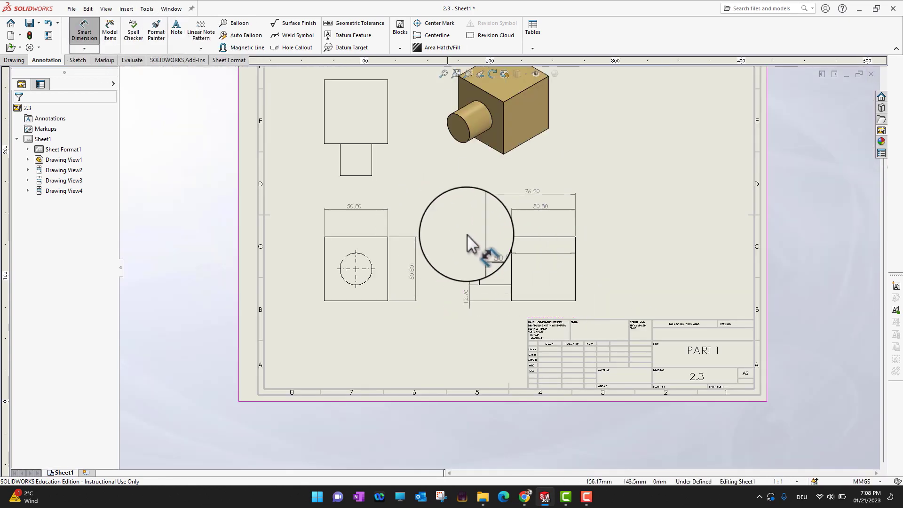
pyautogui.click(88, 37)
pyautogui.click(84, 30)
pyautogui.scroll(-4, 587, 280)
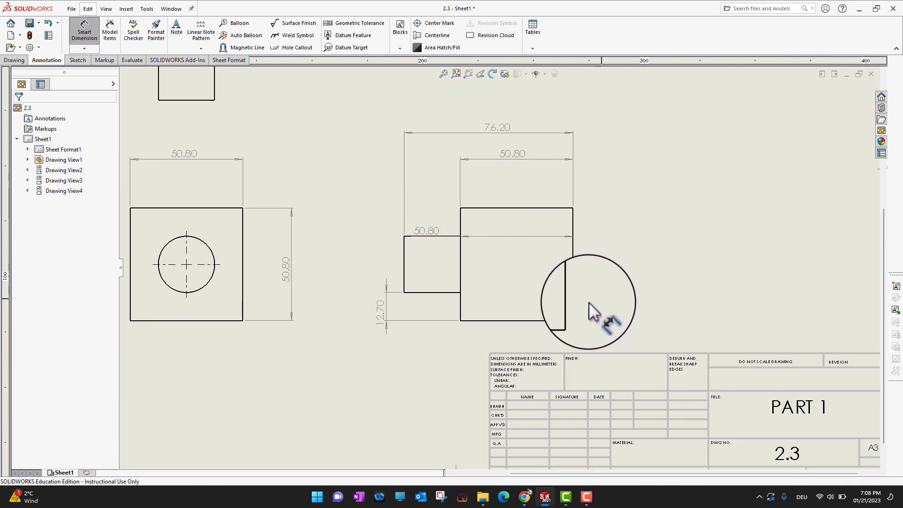
pyautogui.click(563, 208)
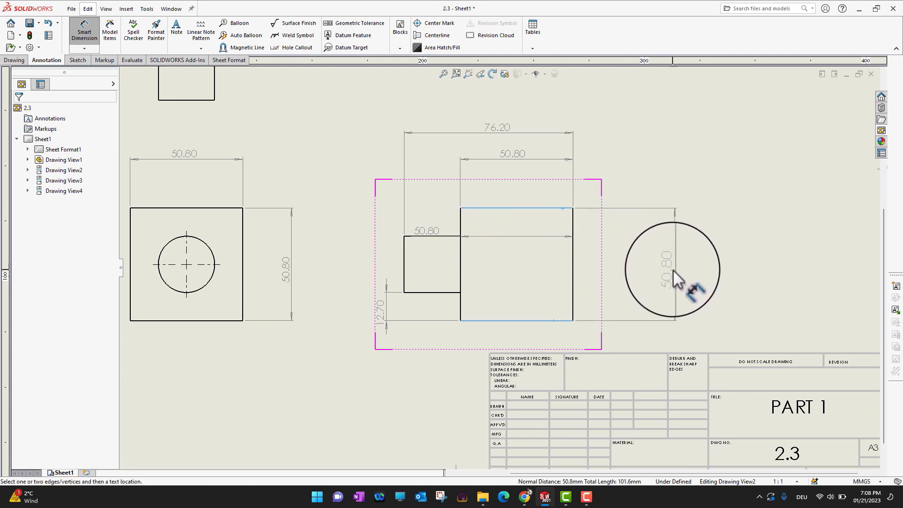
pyautogui.click(674, 269)
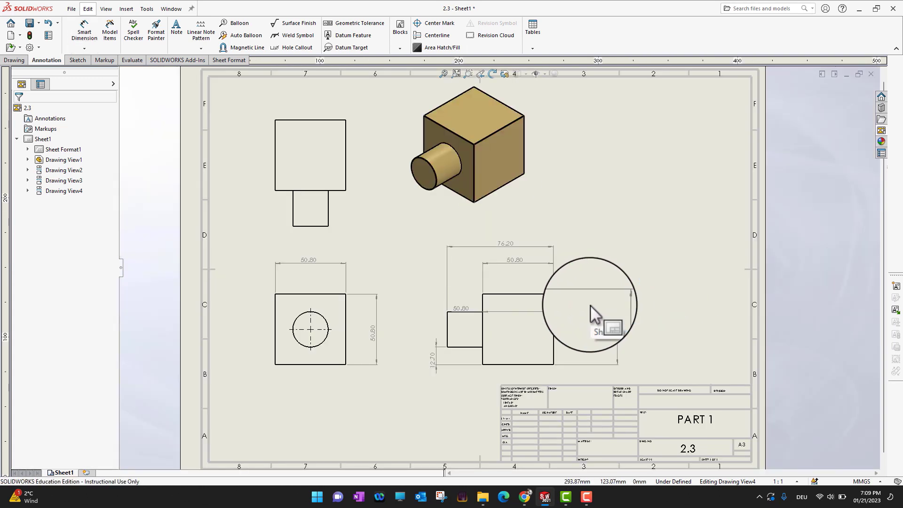
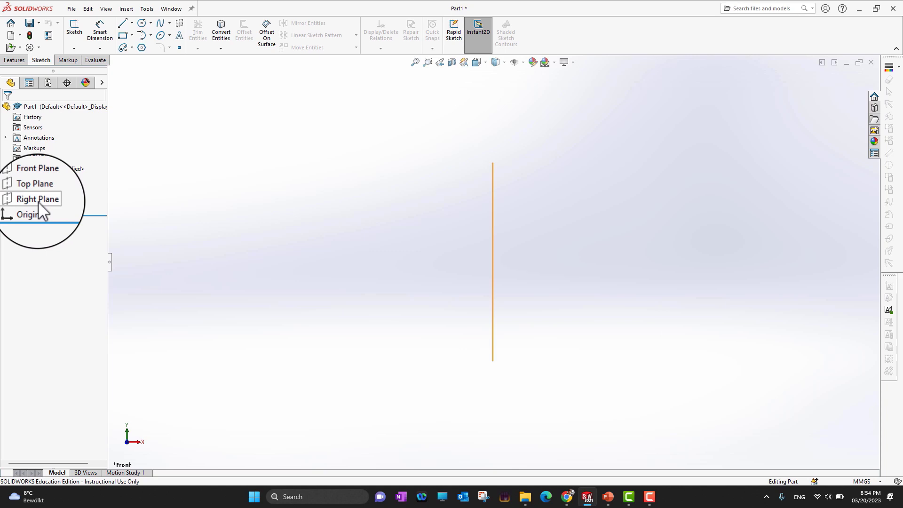
# Step: Sketch a corner rectangle about 90 by 57 mm on the Front Plane, up and to the right of the origin
pyautogui.click(37, 179)
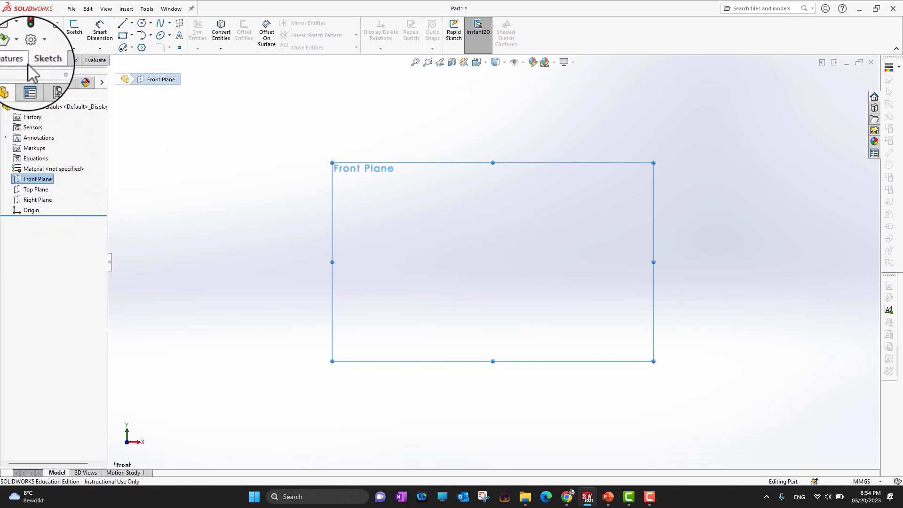
pyautogui.click(133, 34)
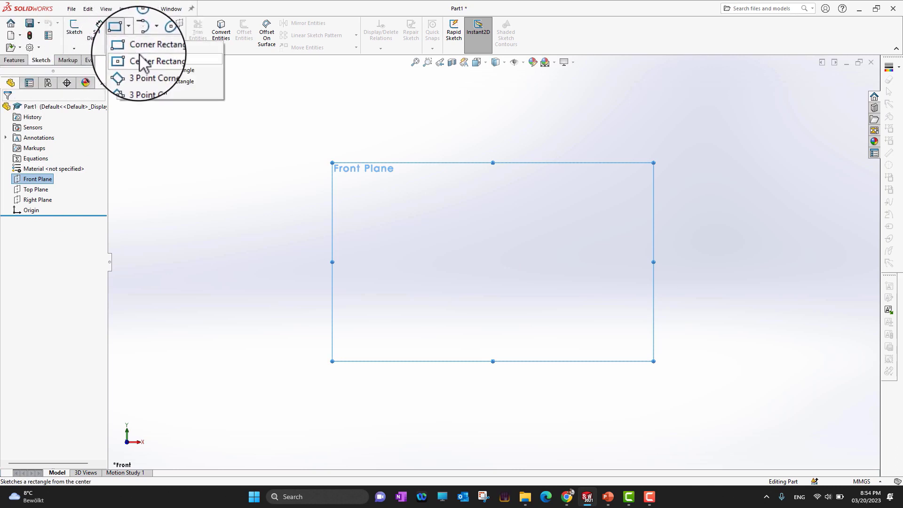
pyautogui.click(140, 49)
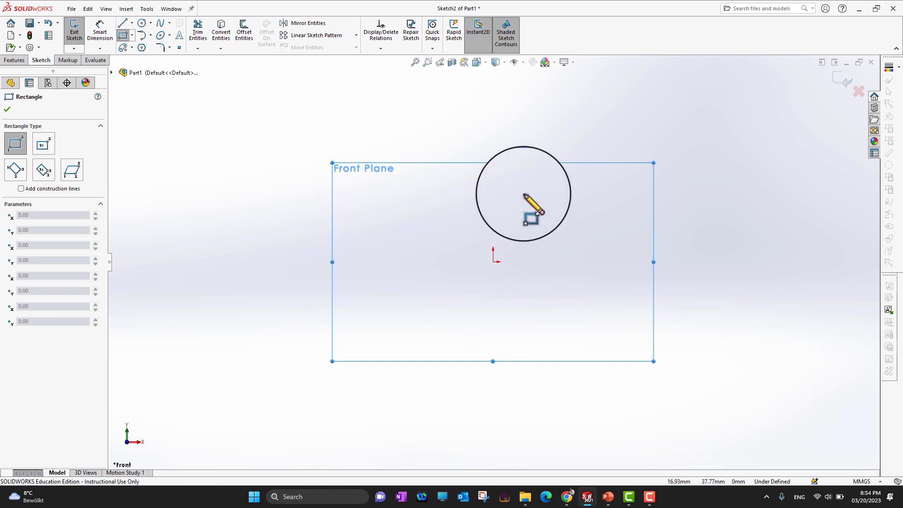
pyautogui.click(508, 134)
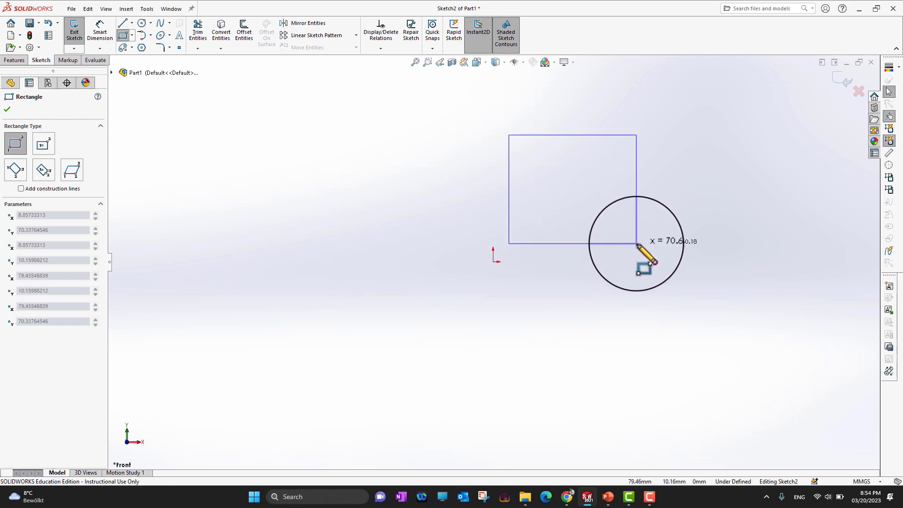
pyautogui.click(672, 237)
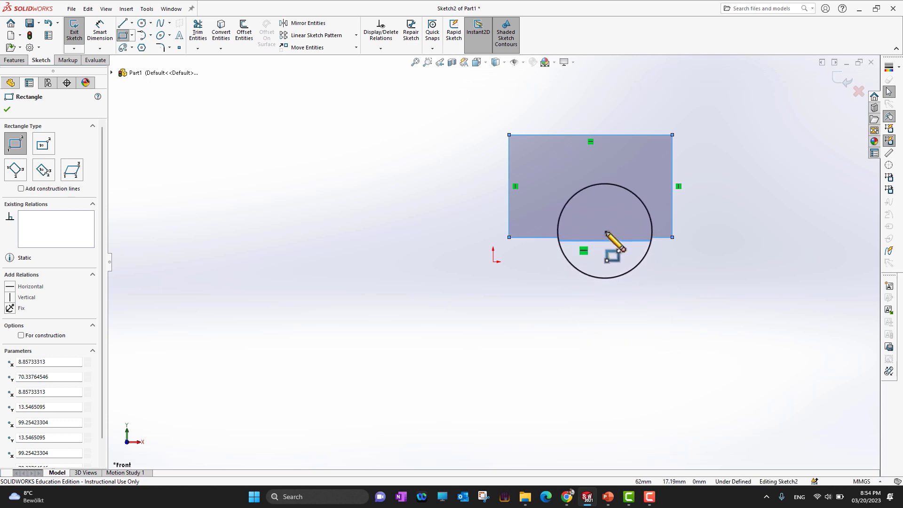
pyautogui.click(8, 111)
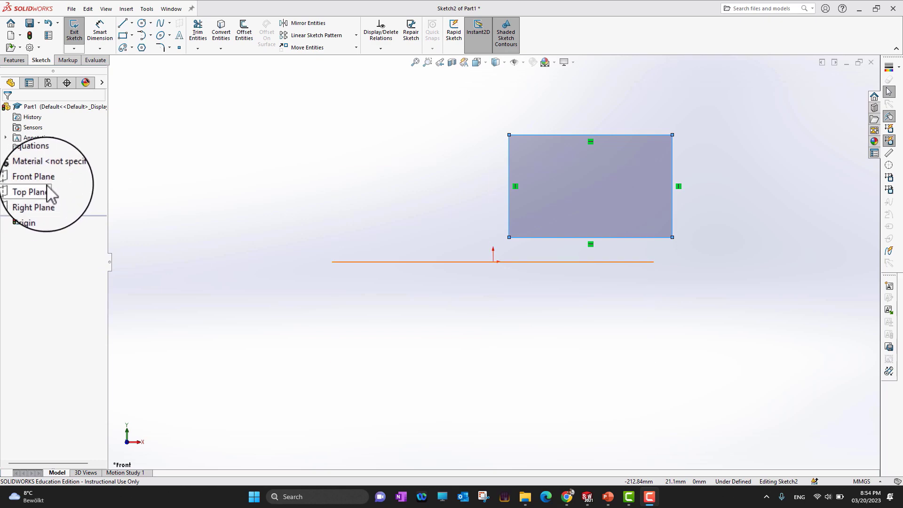
# Step: Review the six modeling steps in PowerPoint, return to SOLIDWORKS, and attach the rectangle's lower-left corner to the origin
pyautogui.click(608, 497)
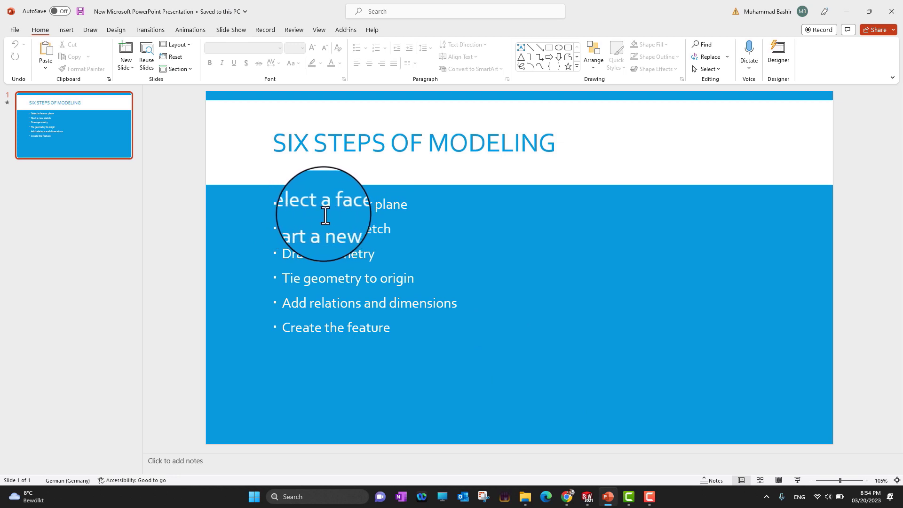
pyautogui.click(846, 16)
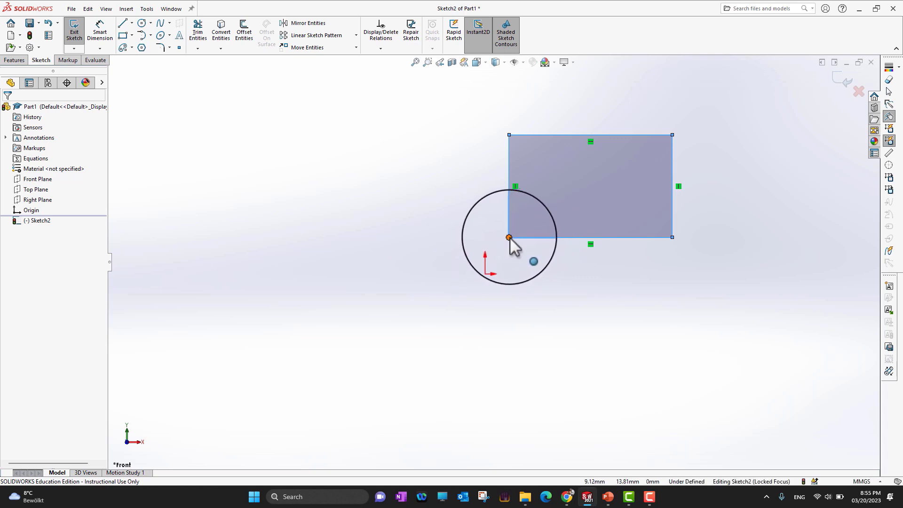
pyautogui.moveTo(510, 238); pyautogui.dragTo(493, 262)
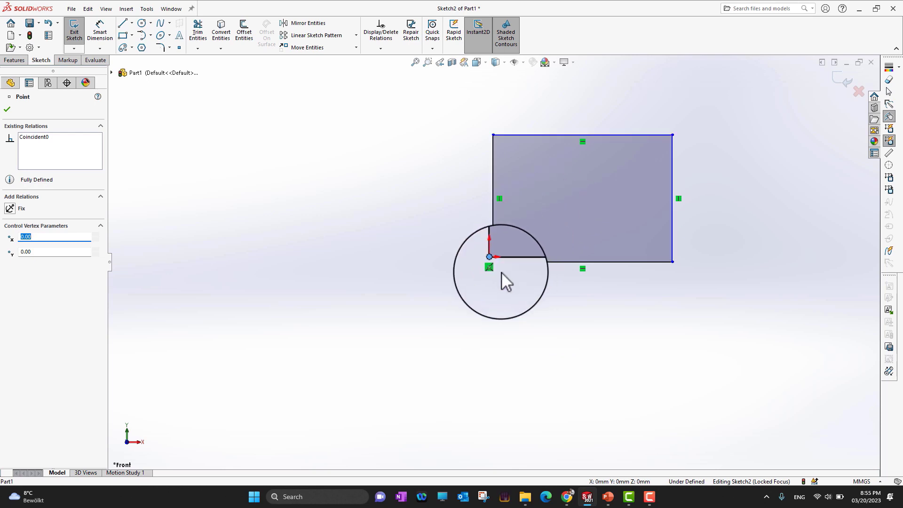
pyautogui.click(10, 111)
# Step: Examine the rectangle's corner at the origin, and check the relations and dimensions step on the PowerPoint slide
pyautogui.scroll(1, 580, 285)
pyautogui.scroll(-4, 580, 286)
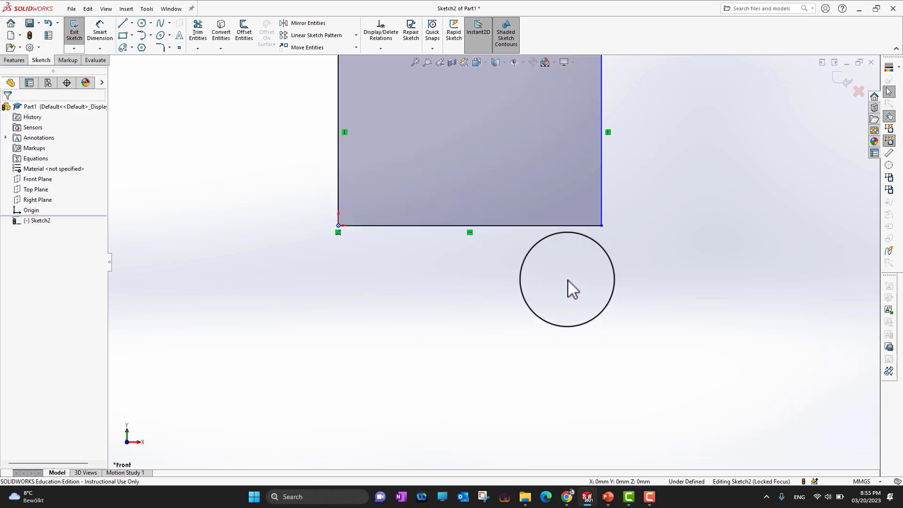
pyautogui.scroll(7, 511, 246)
pyautogui.scroll(4, 490, 232)
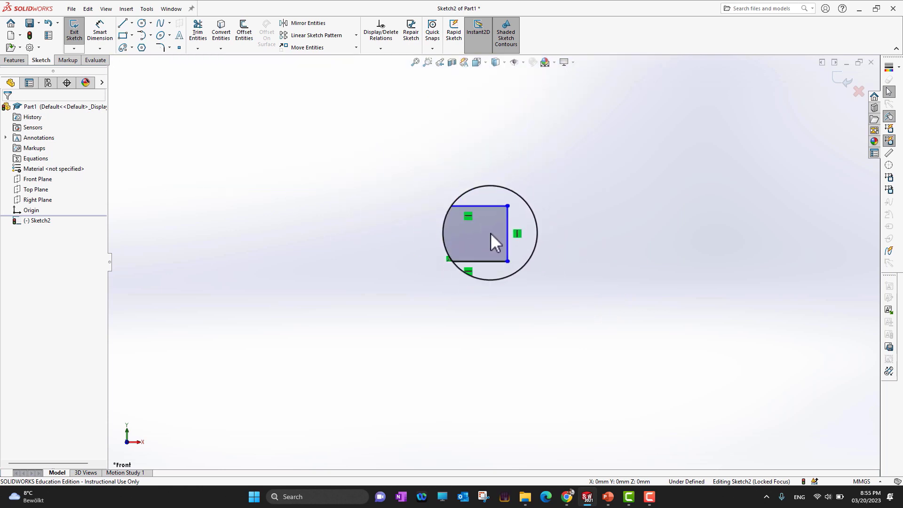
pyautogui.scroll(-4, 490, 236)
pyautogui.scroll(-3, 489, 238)
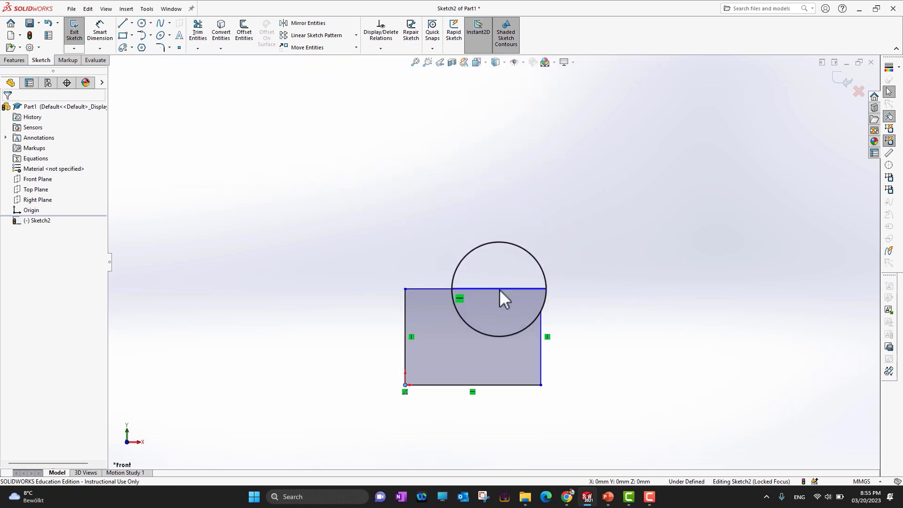
pyautogui.scroll(-4, 461, 357)
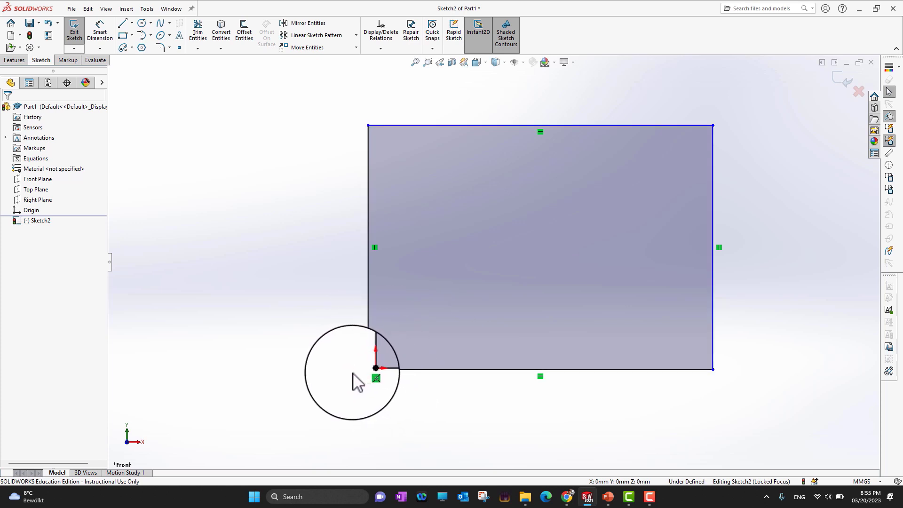
pyautogui.click(608, 500)
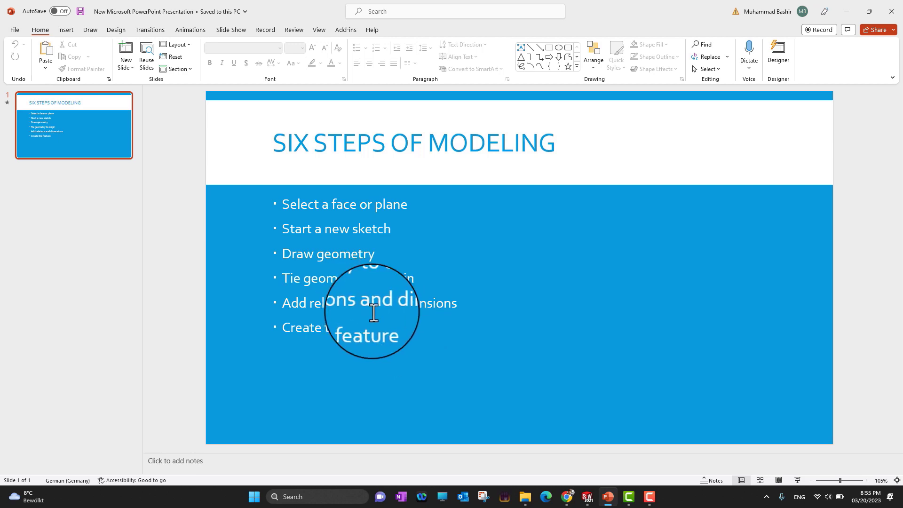
pyautogui.click(848, 9)
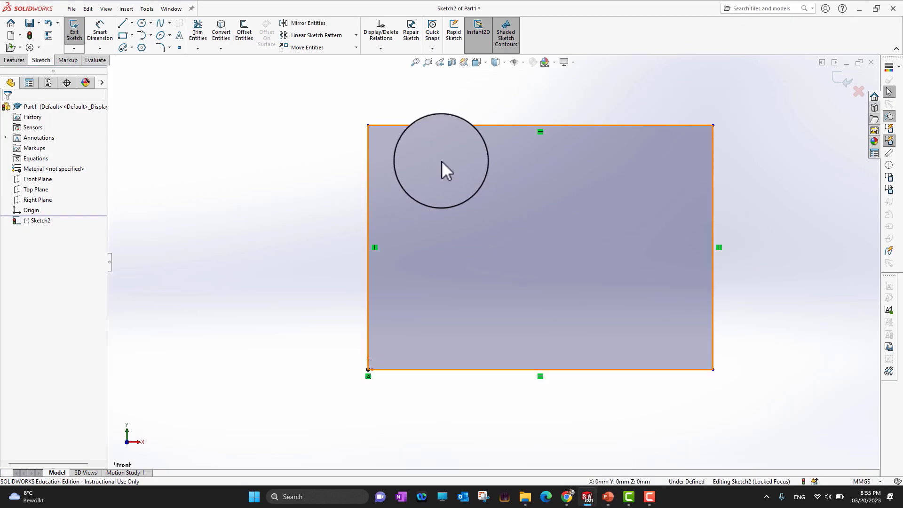
# Step: Inspect the relations on the rectangle's edges and recheck the modeling steps in PowerPoint before returning to the sketch
pyautogui.scroll(3, 470, 259)
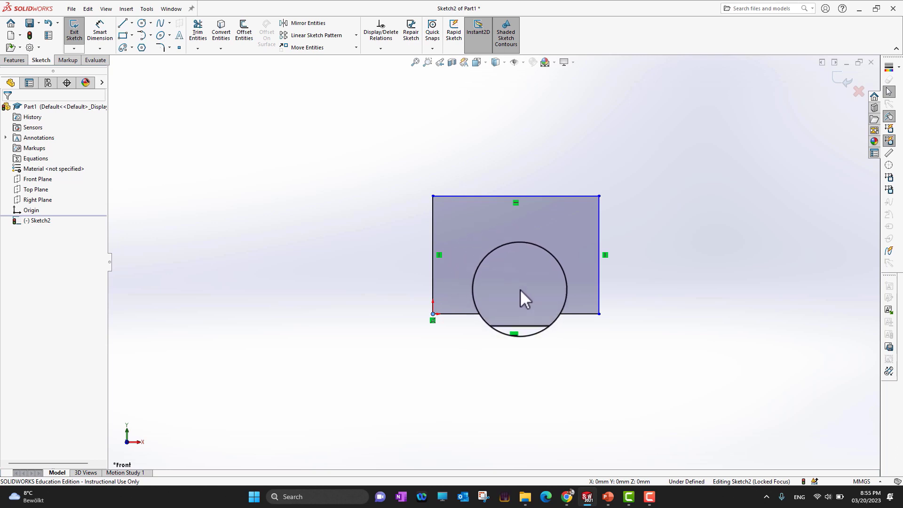
pyautogui.scroll(-4, 499, 289)
pyautogui.scroll(2, 497, 287)
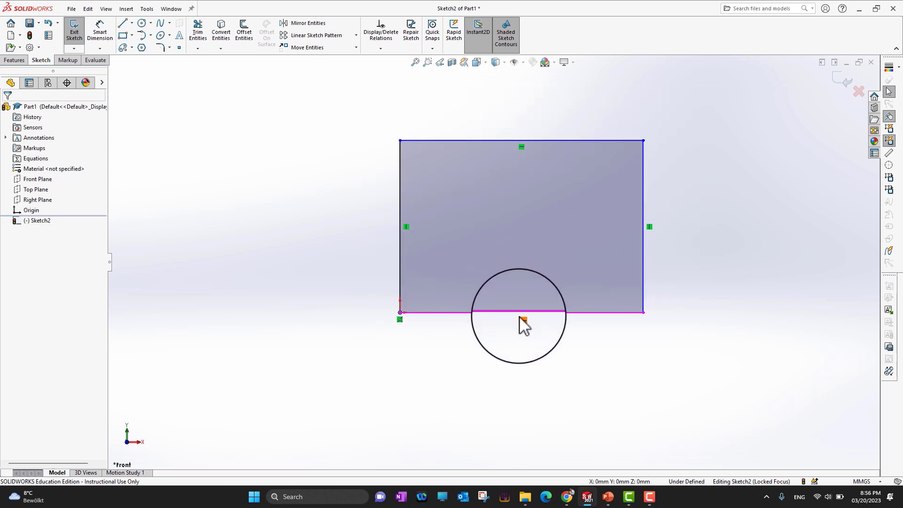
pyautogui.scroll(1, 518, 316)
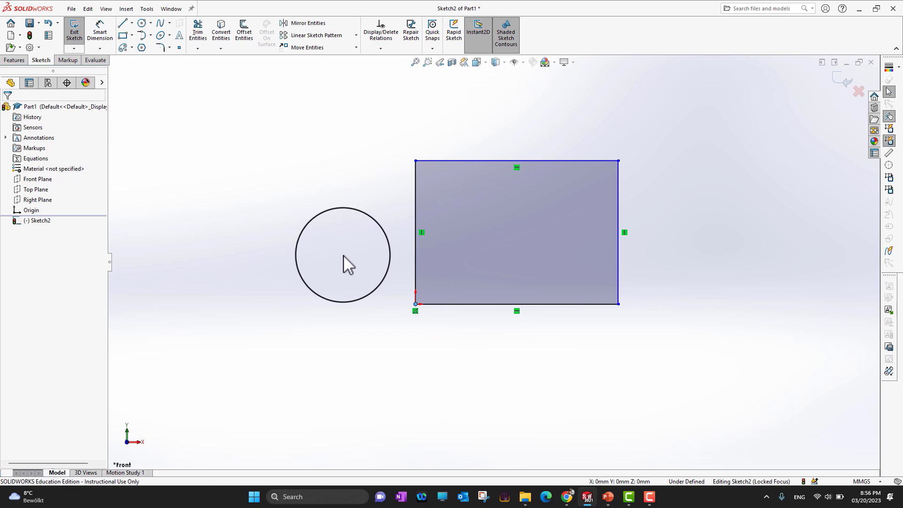
pyautogui.click(607, 499)
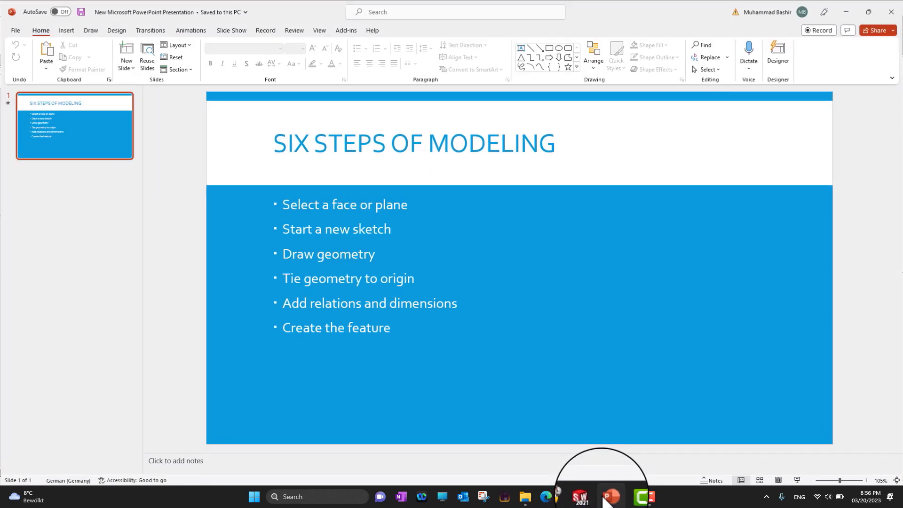
pyautogui.click(607, 498)
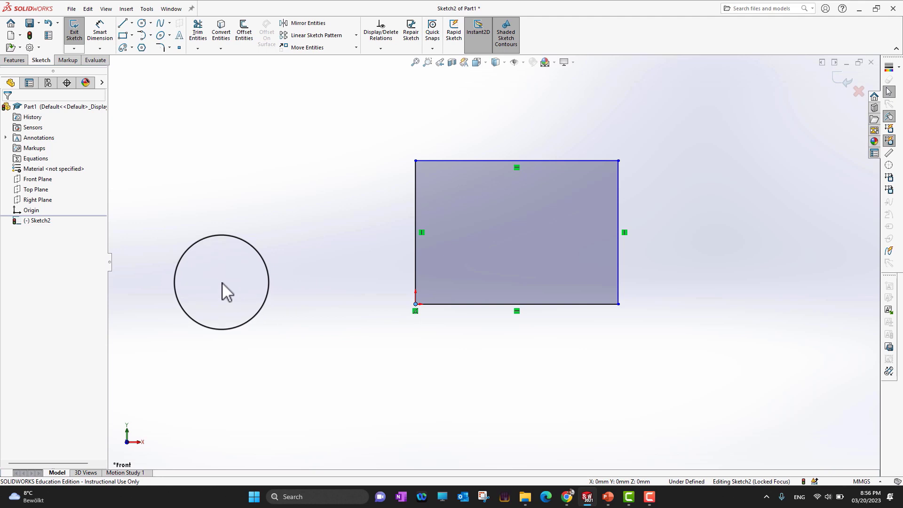
# Step: Sketch an open zigzag of four connected lines to the left of the rectangle, with the first line about 39 mm long
pyautogui.click(122, 23)
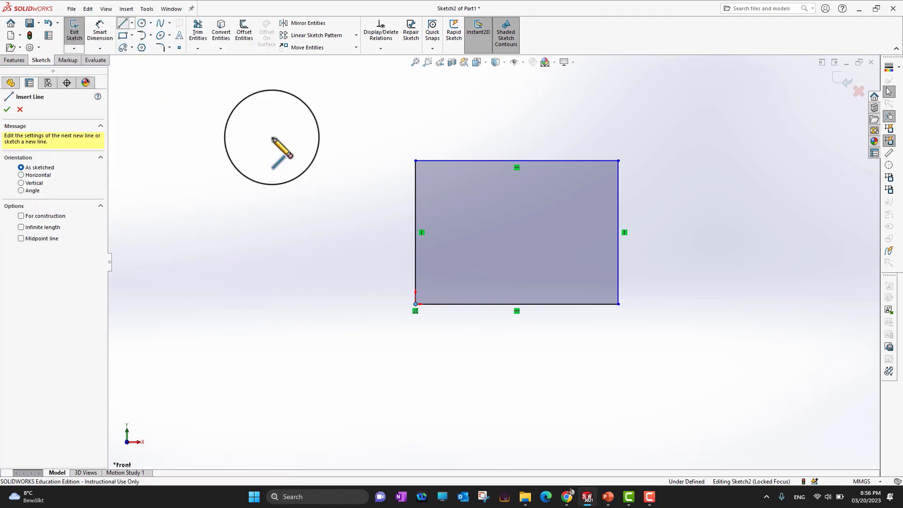
pyautogui.click(190, 255)
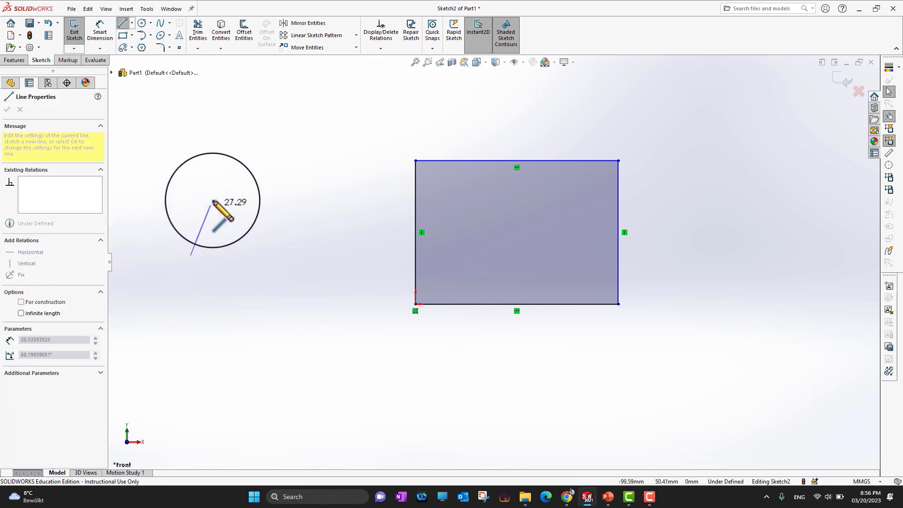
pyautogui.click(220, 180)
pyautogui.click(271, 265)
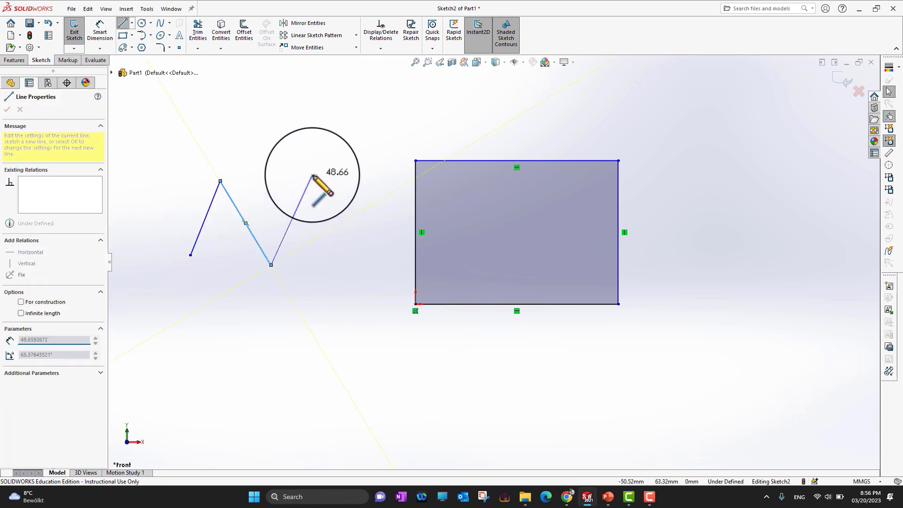
pyautogui.click(312, 175)
pyautogui.click(357, 271)
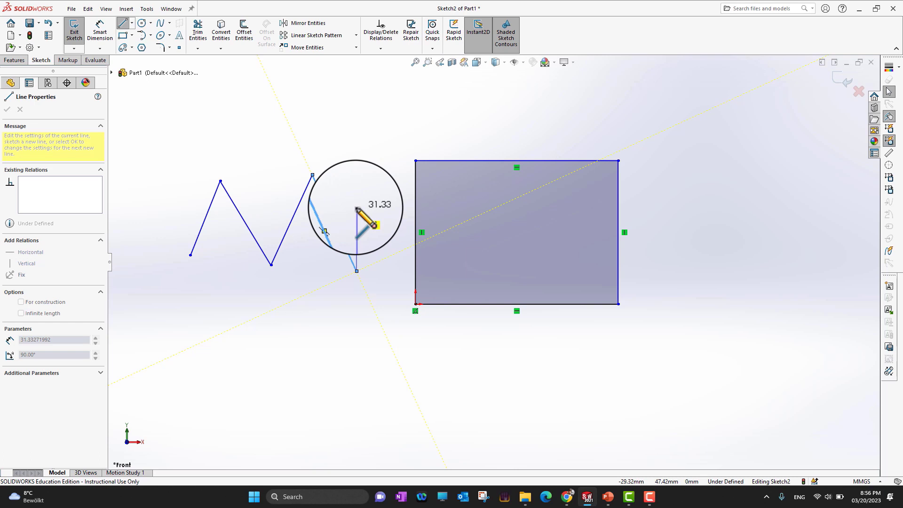
pyautogui.press('Escape')
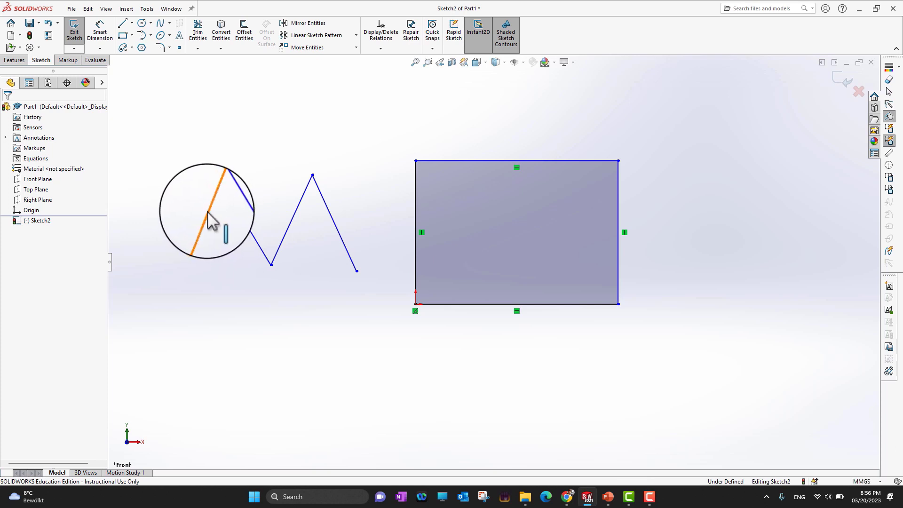
# Step: Add a perpendicular relation between the first two lines of the zigzag
pyautogui.click(208, 218)
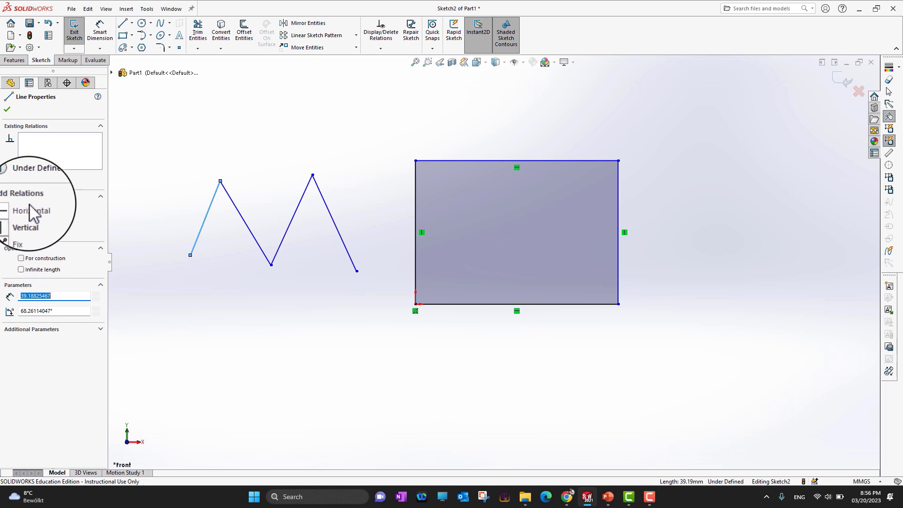
pyautogui.click(7, 111)
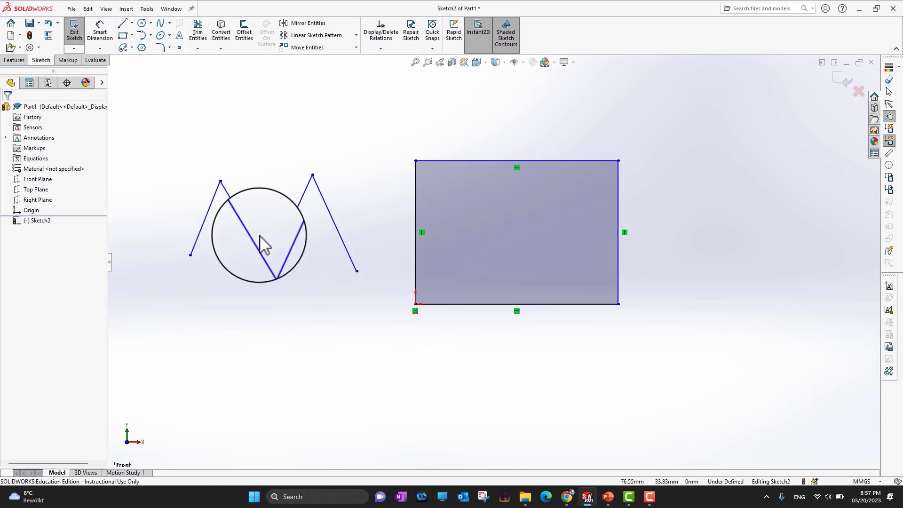
pyautogui.click(207, 222)
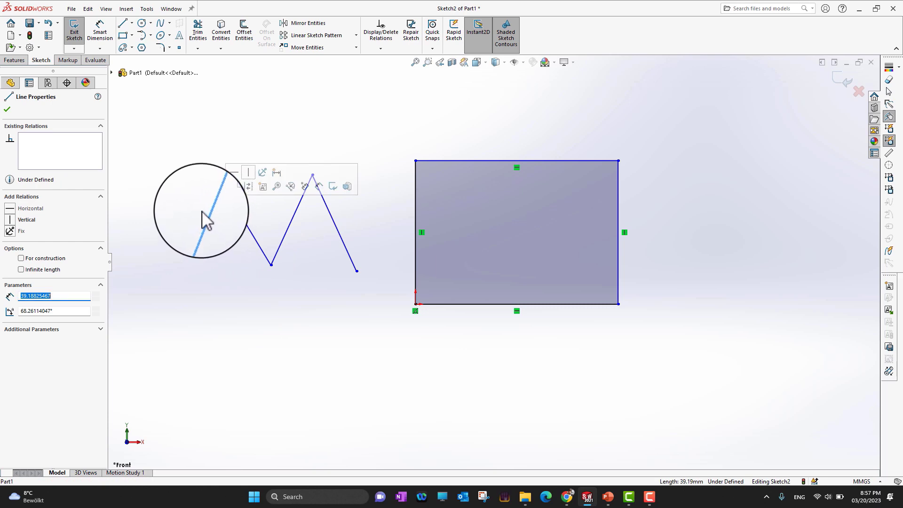
pyautogui.keyDown('ctrl'); pyautogui.click(241, 220); pyautogui.keyUp('ctrl')
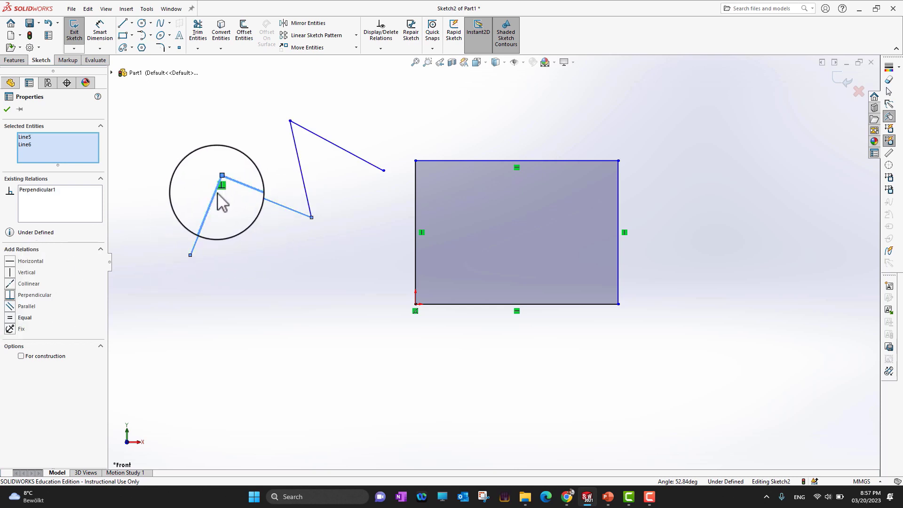
# Step: Examine the perpendicular relation at the corner of the zigzag's first two lines, and clear the line selection
pyautogui.scroll(-5, 235, 202)
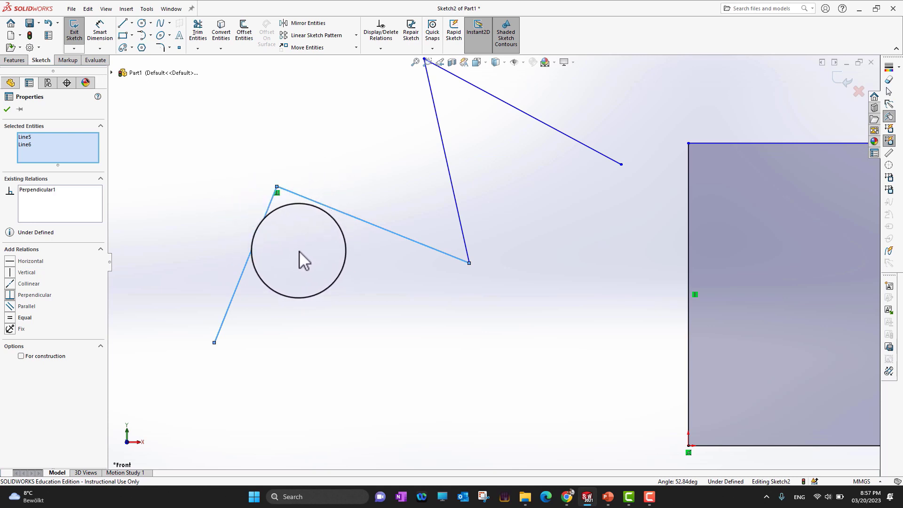
pyautogui.scroll(-5, 277, 212)
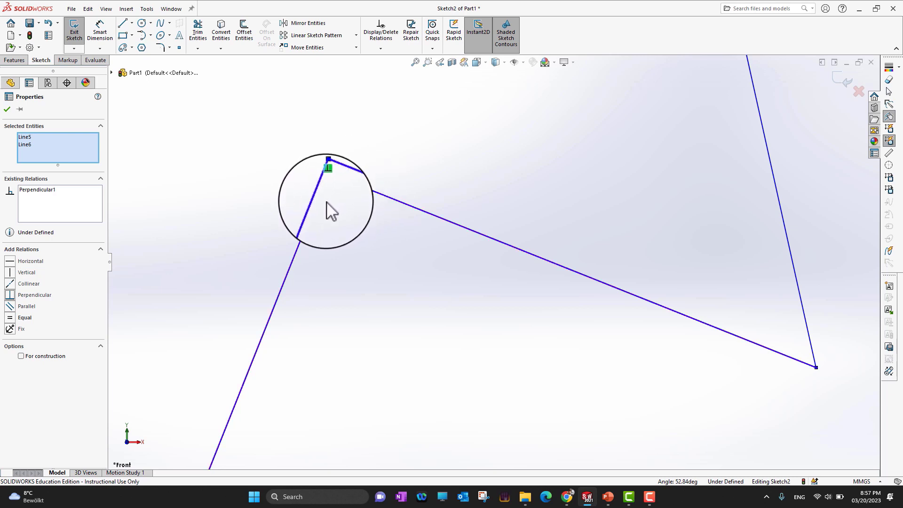
pyautogui.scroll(5, 327, 201)
pyautogui.scroll(2, 370, 233)
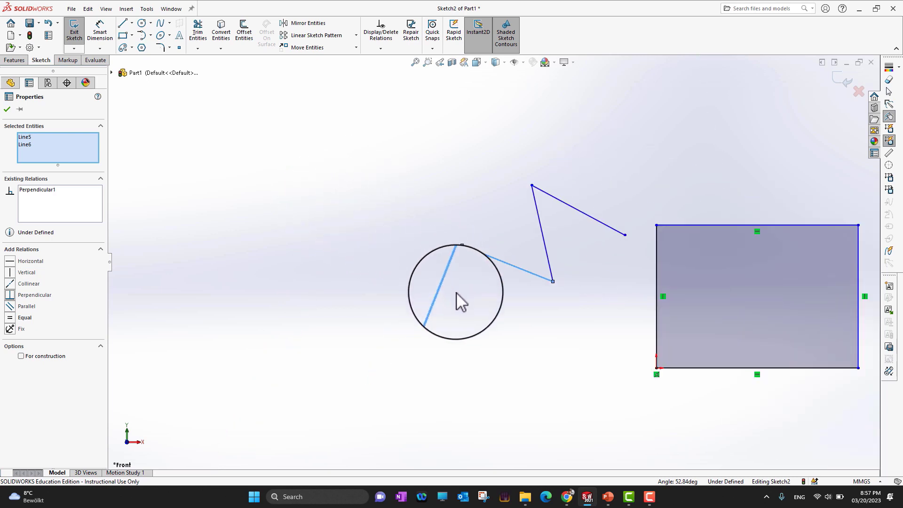
pyautogui.scroll(4, 586, 325)
pyautogui.scroll(-5, 549, 258)
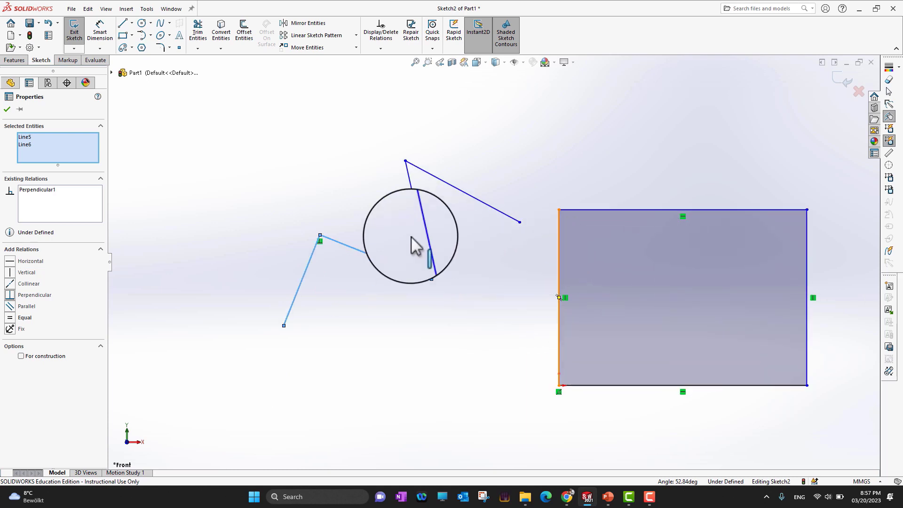
pyautogui.click(442, 252)
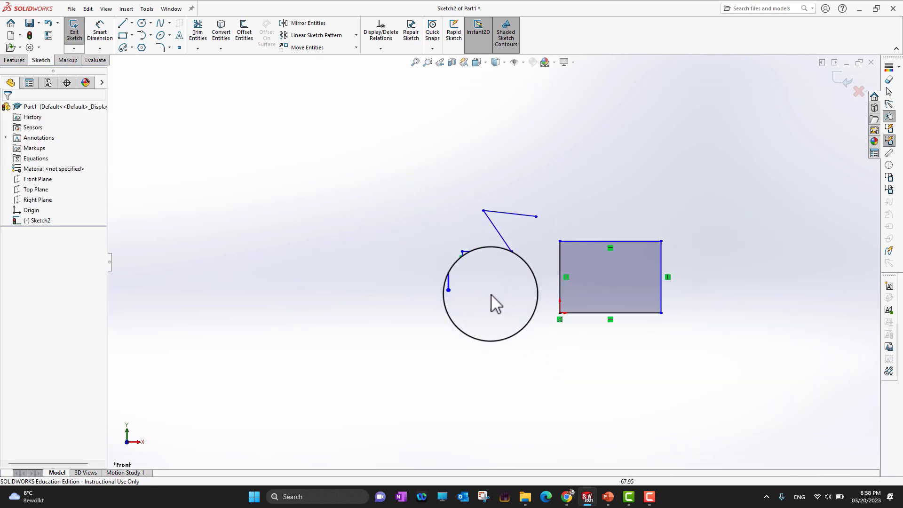
pyautogui.scroll(-3, 489, 278)
pyautogui.scroll(-3, 485, 235)
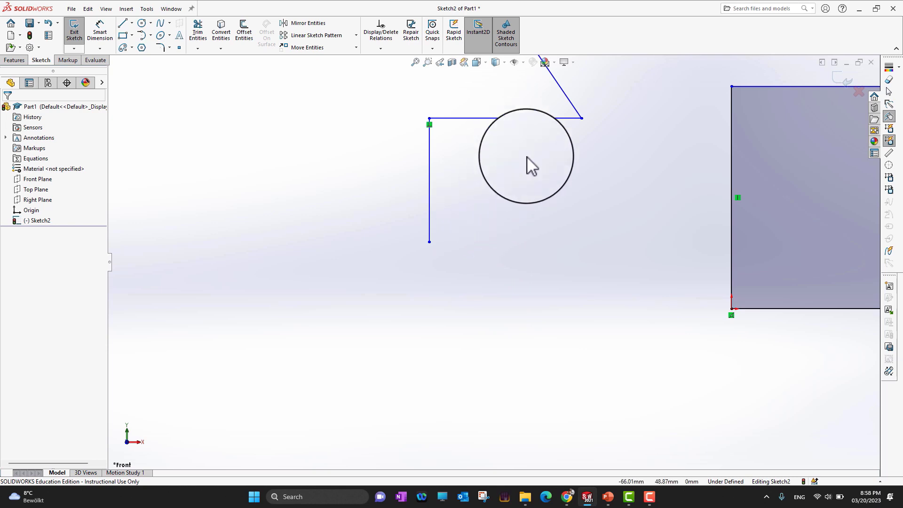
# Step: Move the zigzag's upper vertex, between its third and fourth lines, outward to about X -115 mm, Y 135 mm
pyautogui.scroll(3, 536, 163)
pyautogui.click(519, 192)
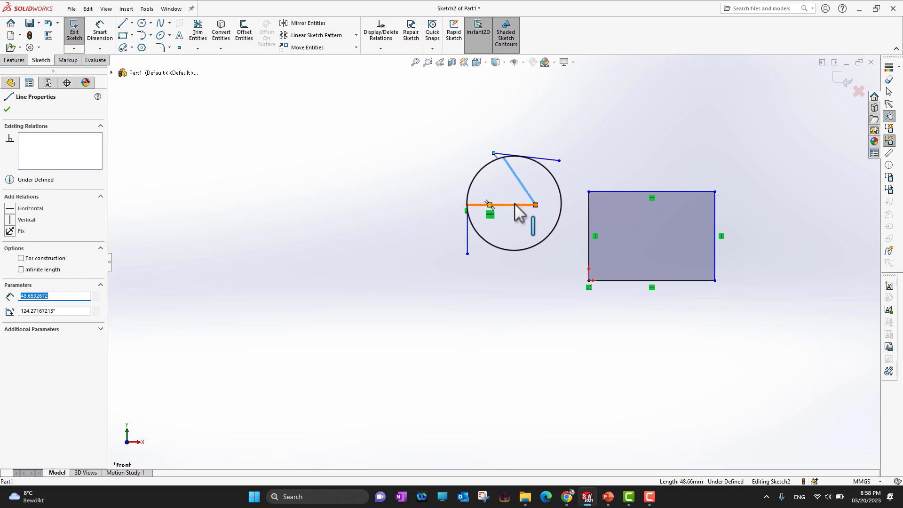
pyautogui.keyDown('ctrl'); pyautogui.click(514, 204); pyautogui.keyUp('ctrl')
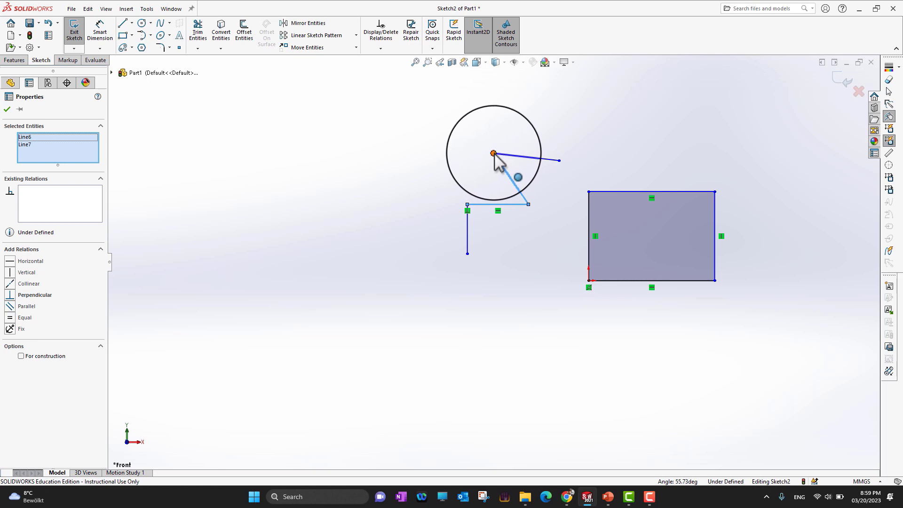
pyautogui.moveTo(493, 154); pyautogui.dragTo(443, 110)
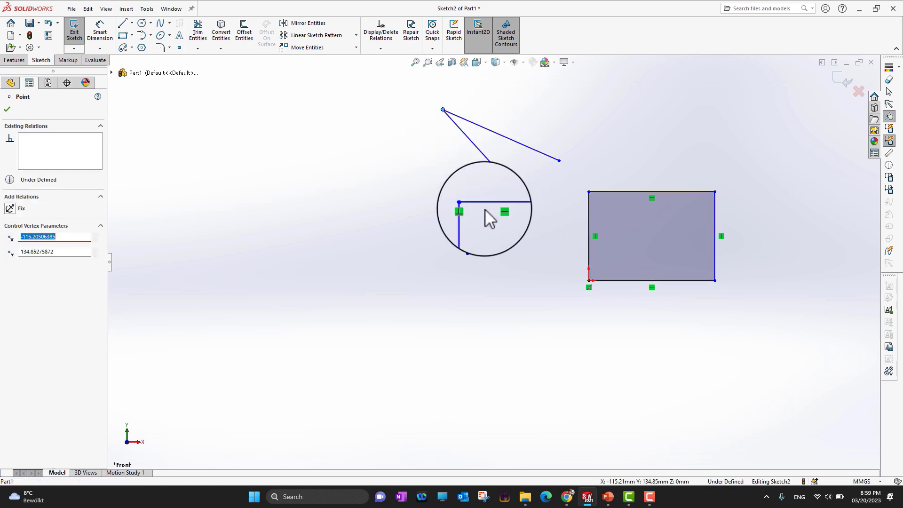
pyautogui.click(7, 109)
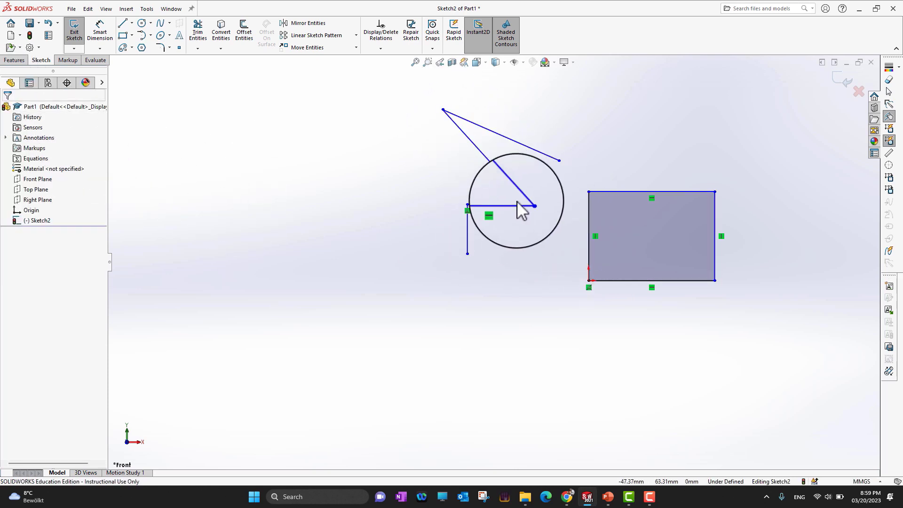
# Step: Add an equal relation between the second and third lines of the zigzag
pyautogui.moveTo(517, 202)
pyautogui.mouseDown()
pyautogui.moveTo(504, 188)
pyautogui.moveTo(506, 207)
pyautogui.moveTo(509, 184)
pyautogui.mouseUp()
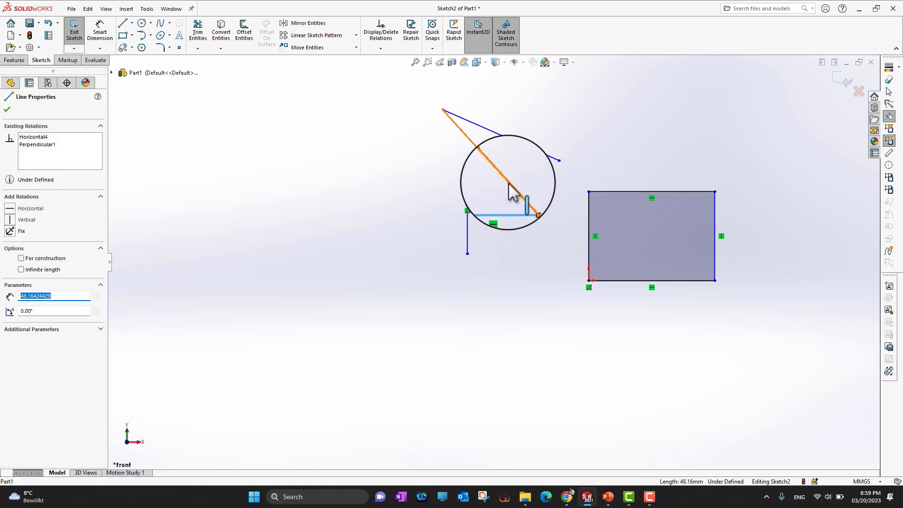
pyautogui.keyDown('ctrl'); pyautogui.click(509, 183); pyautogui.keyUp('ctrl')
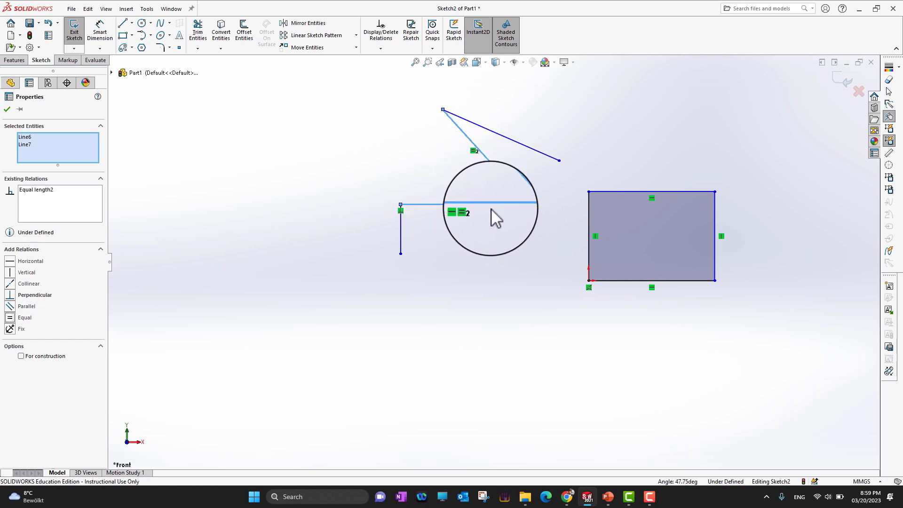
pyautogui.click(7, 109)
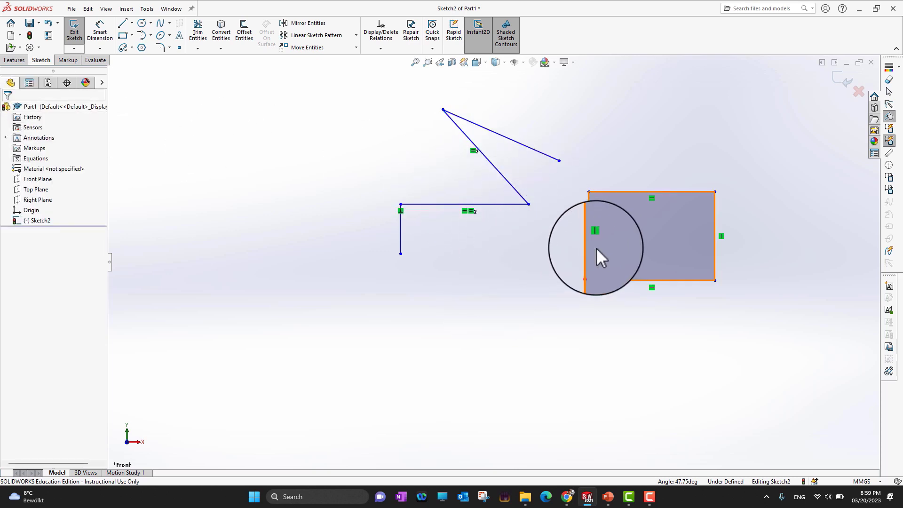
# Step: Check the six modeling steps in PowerPoint, and return to SOLIDWORKS to examine the rectangle's edges
pyautogui.click(609, 503)
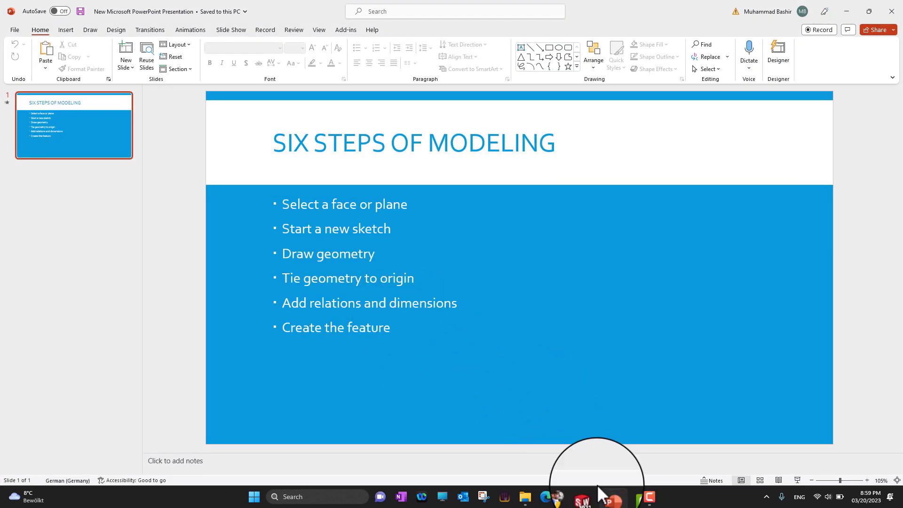
pyautogui.click(609, 503)
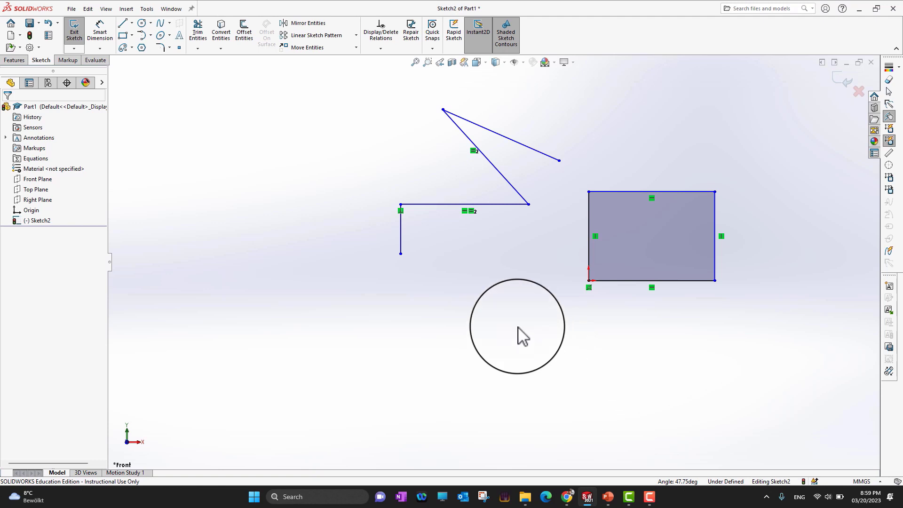
pyautogui.scroll(2, 684, 272)
pyautogui.scroll(-5, 645, 222)
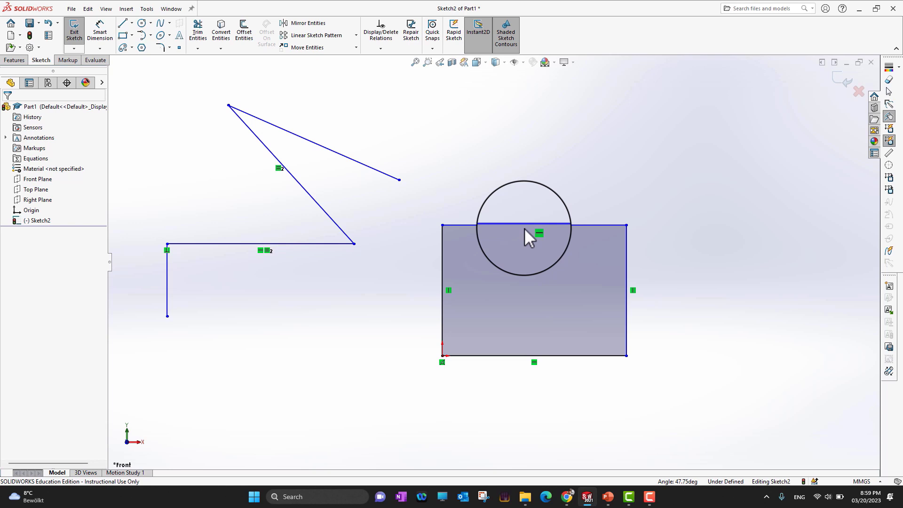
pyautogui.moveTo(524, 229); pyautogui.dragTo(501, 157)
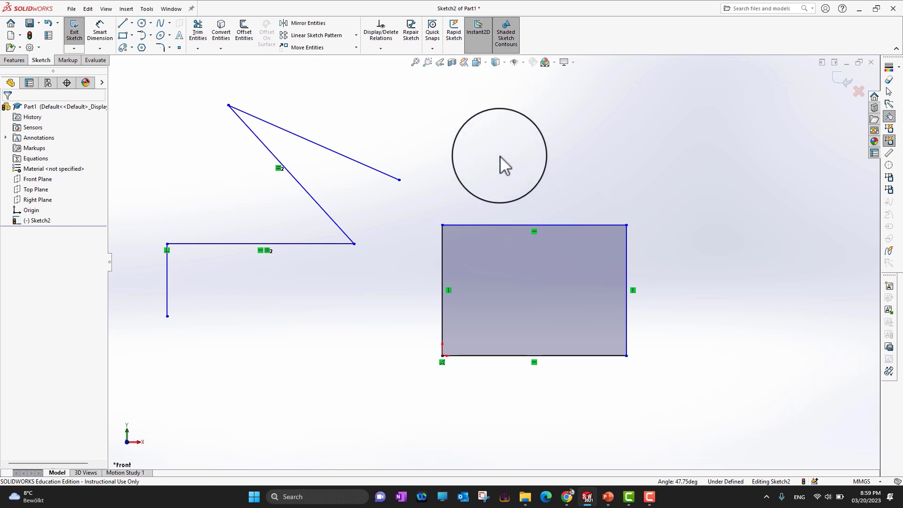
# Step: Dimension the rectangle's top edge with Smart Dimension and set its length to 90 mm
pyautogui.click(100, 34)
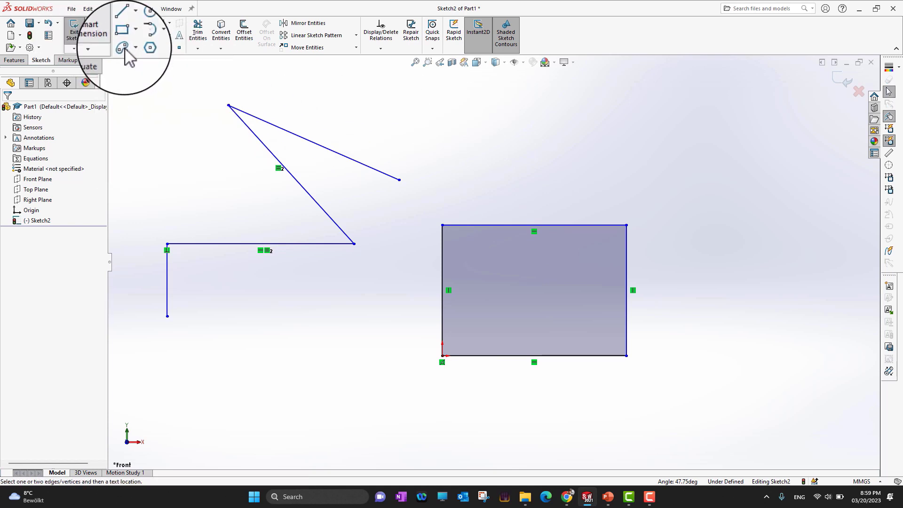
pyautogui.click(549, 224)
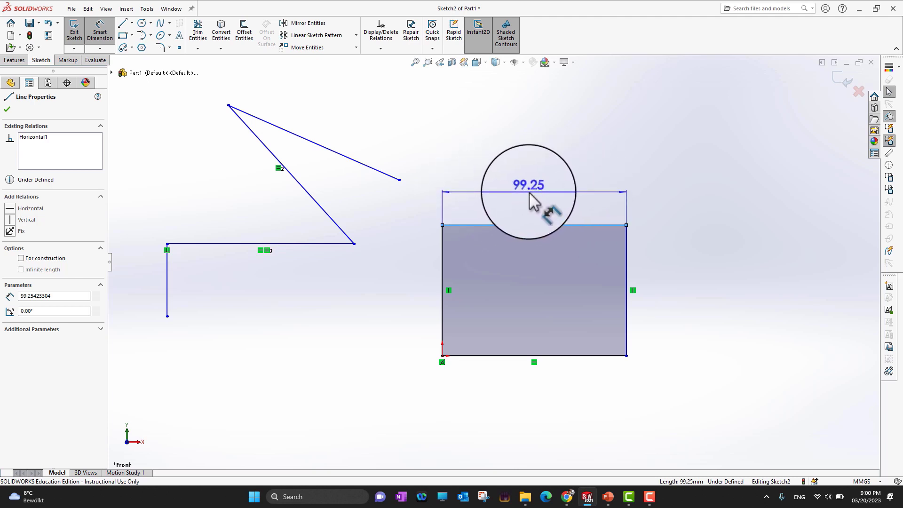
pyautogui.click(529, 193)
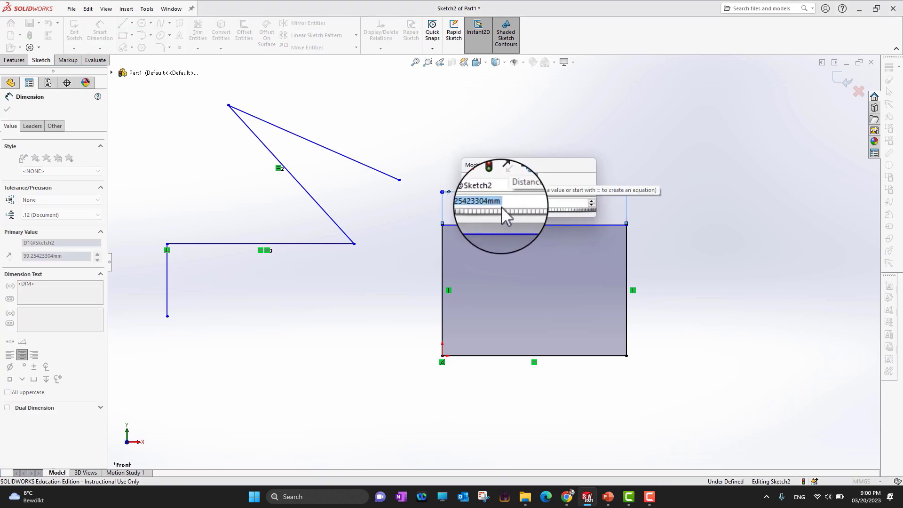
pyautogui.write('90')
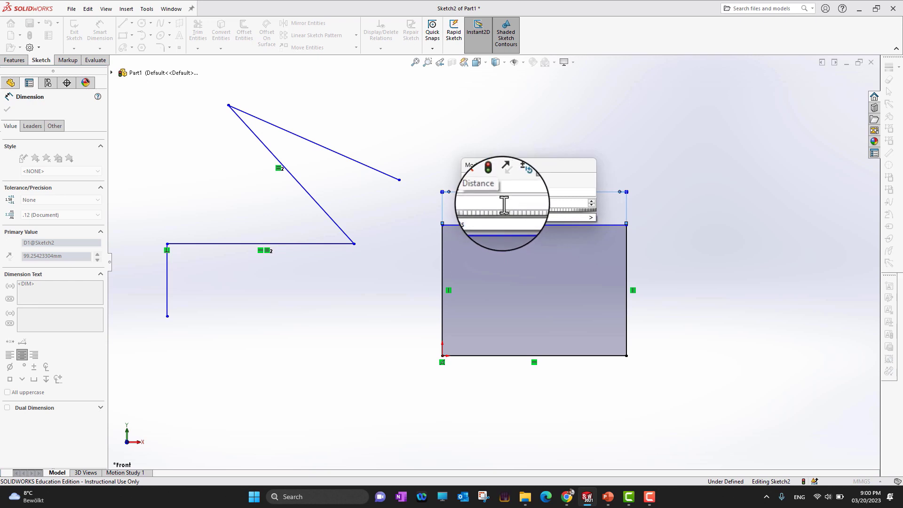
pyautogui.moveTo(562, 215)
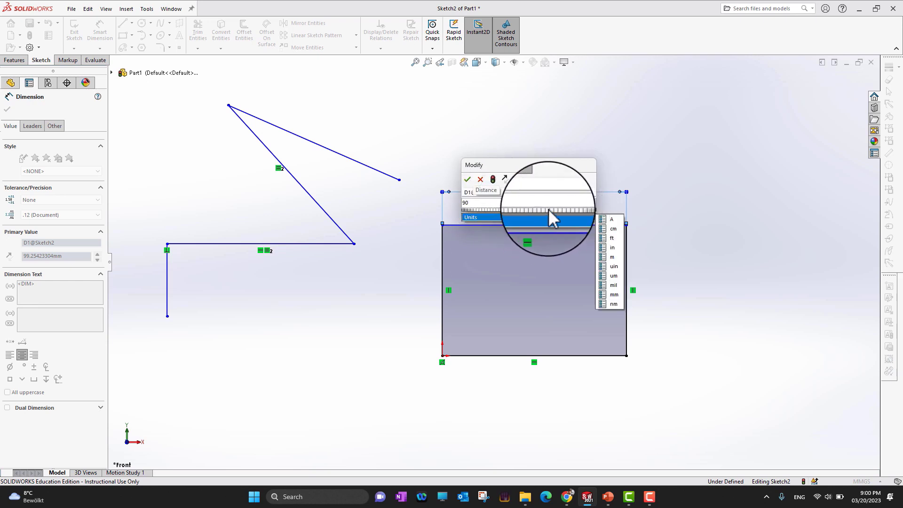
pyautogui.click(468, 182)
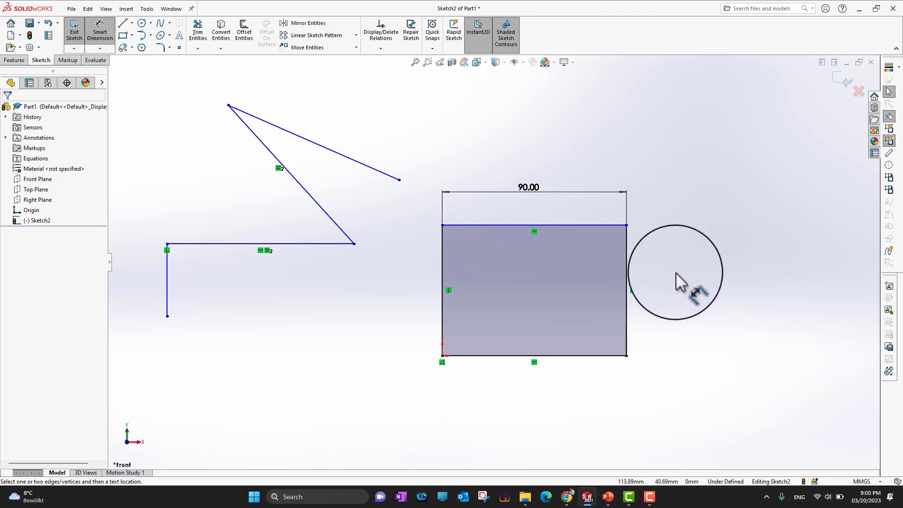
# Step: Recheck the modeling steps in PowerPoint, and return to SOLIDWORKS to dimension the rectangle's right edge at 60 mm
pyautogui.click(606, 499)
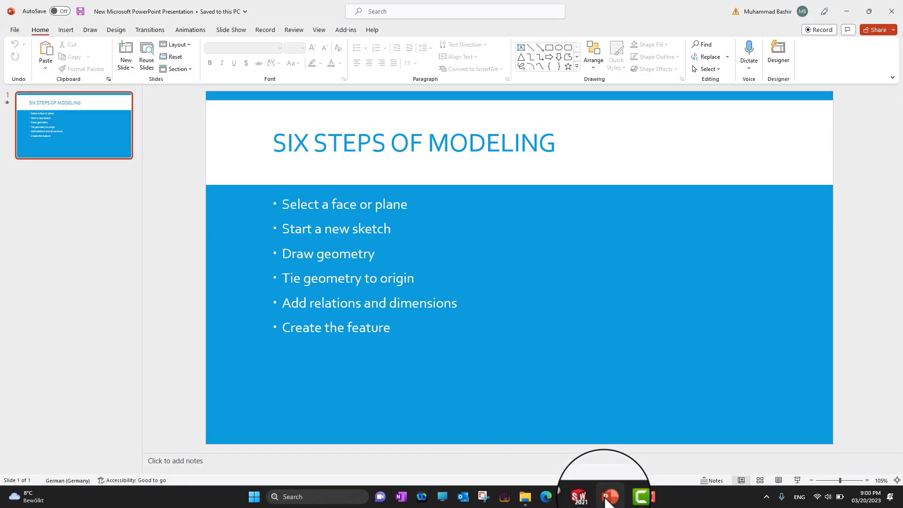
pyautogui.click(606, 498)
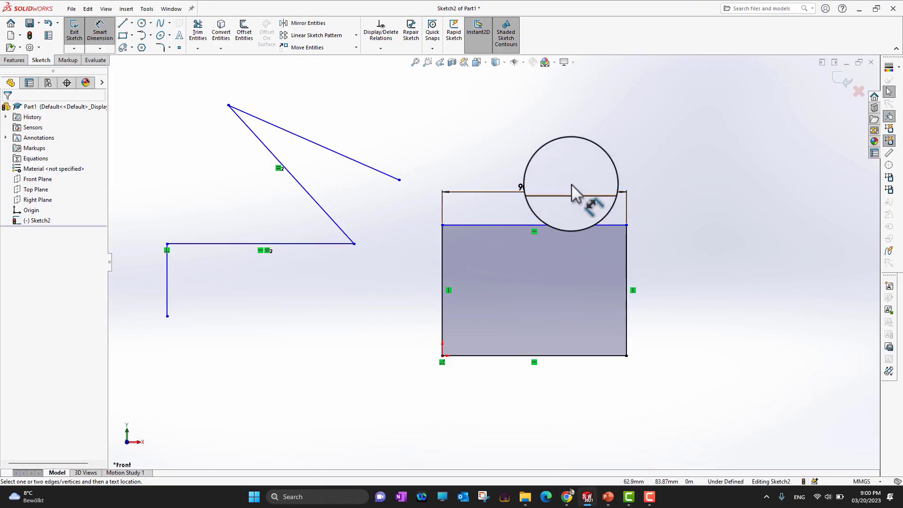
pyautogui.click(556, 224)
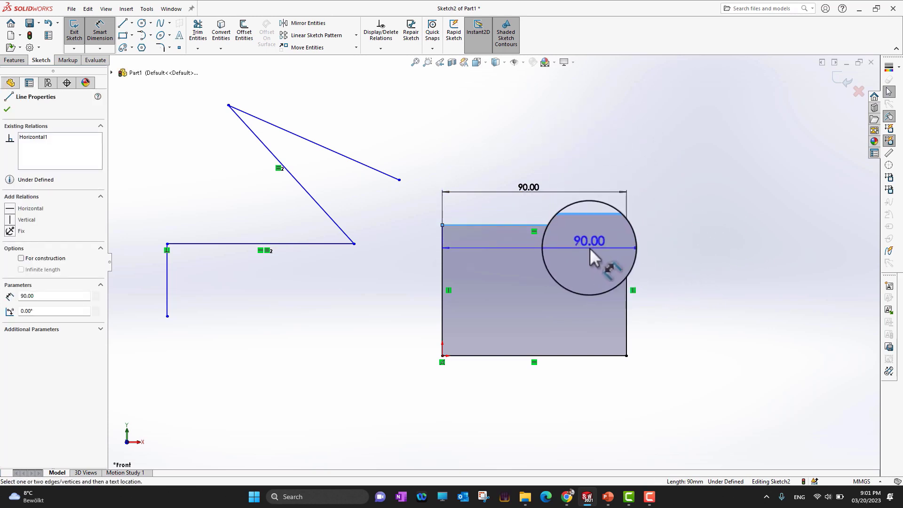
pyautogui.press('Escape')
pyautogui.click(627, 272)
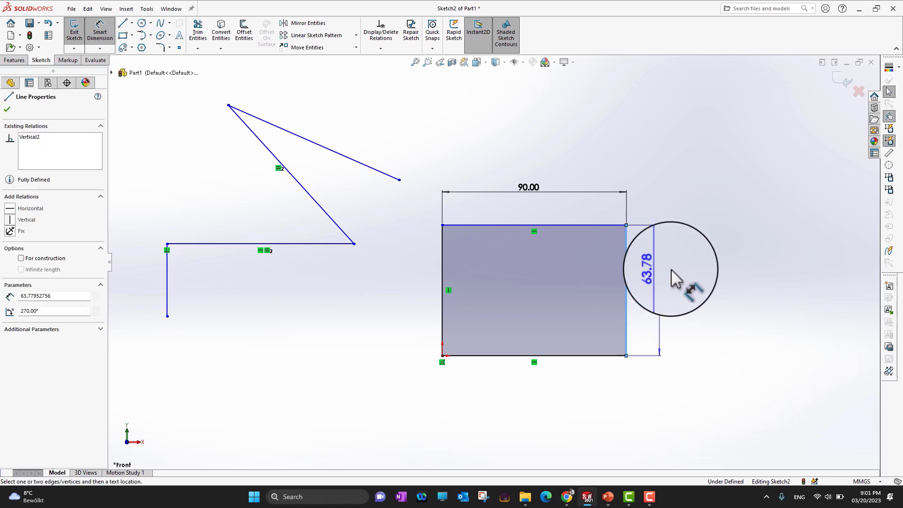
pyautogui.click(696, 301)
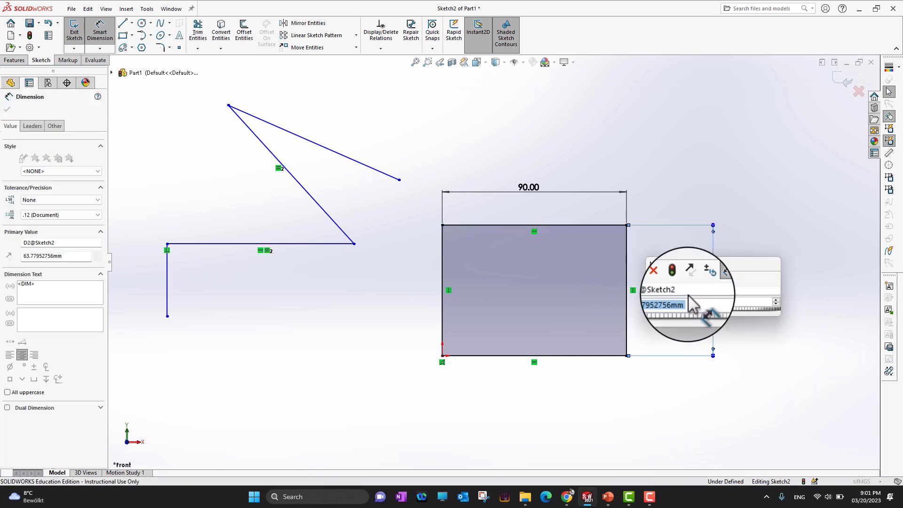
pyautogui.write('60')
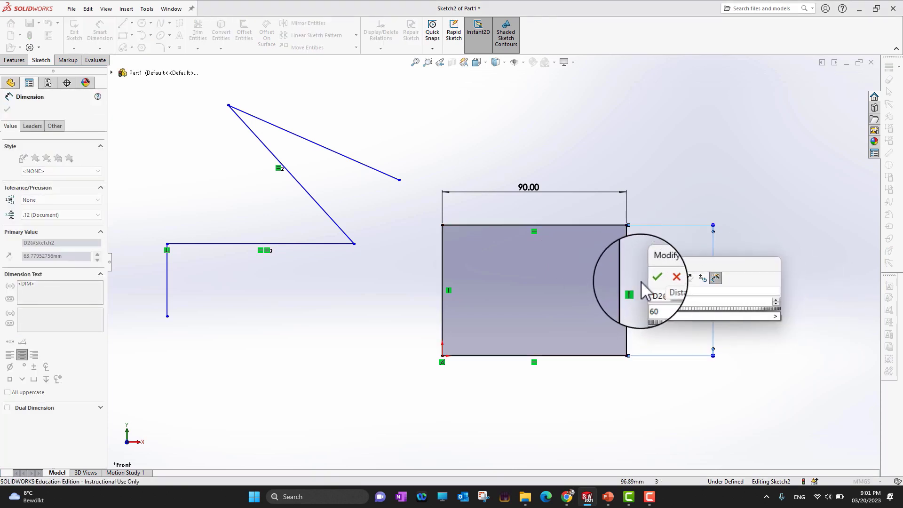
pyautogui.click(654, 277)
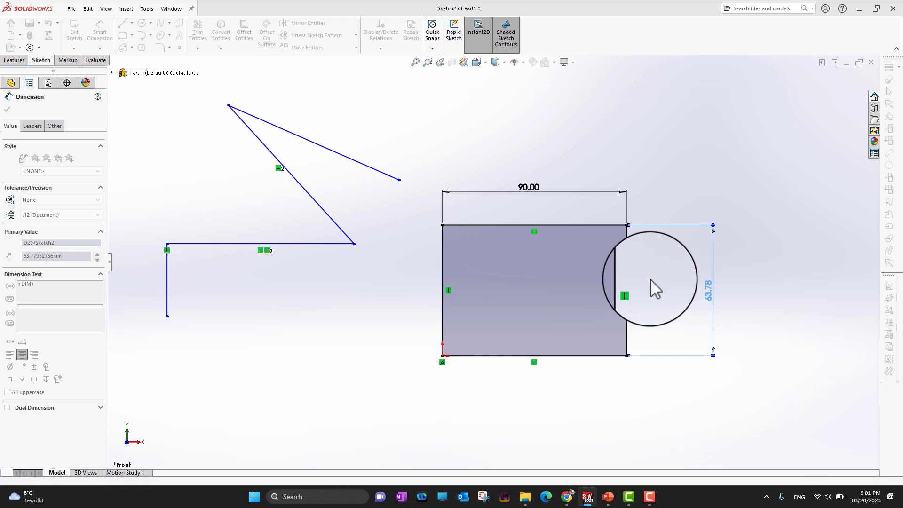
pyautogui.click(612, 406)
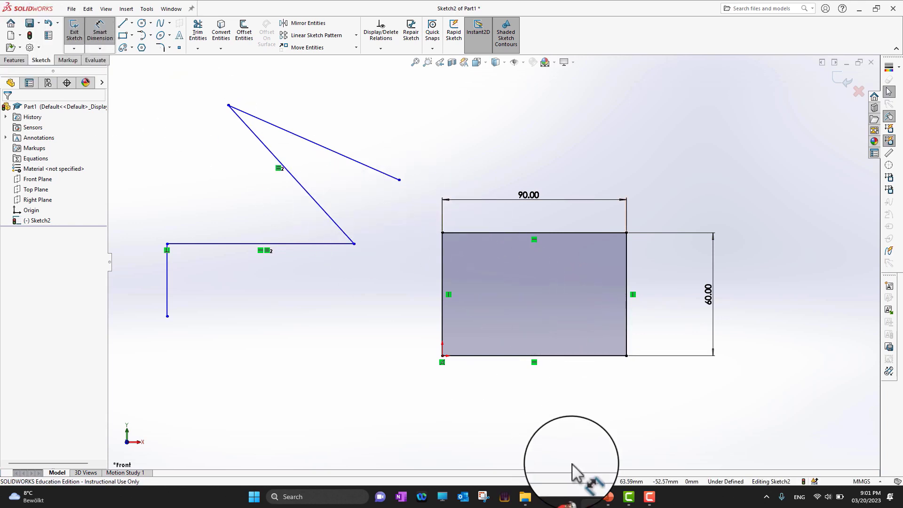
# Step: Review the last modeling step in PowerPoint, and start an Extruded Boss/Base in SOLIDWORKS using the rectangle's region as contour
pyautogui.click(606, 497)
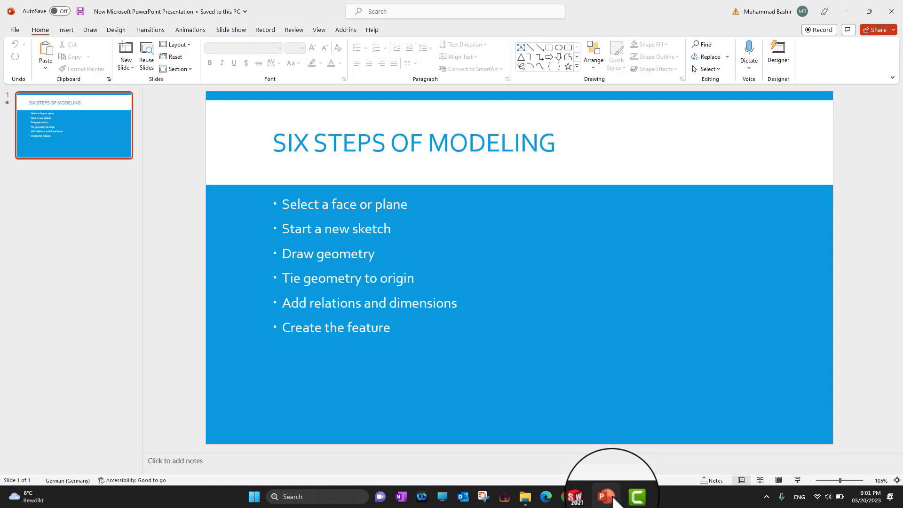
pyautogui.click(606, 497)
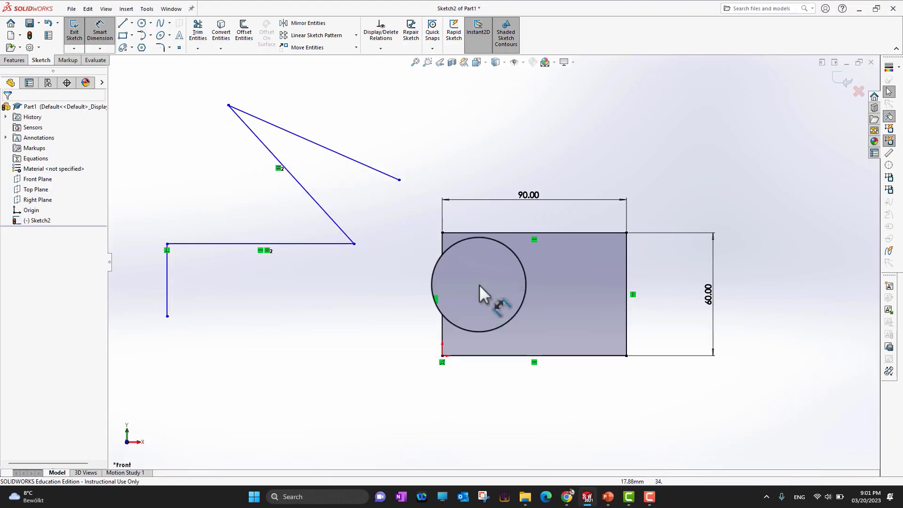
pyautogui.click(19, 60)
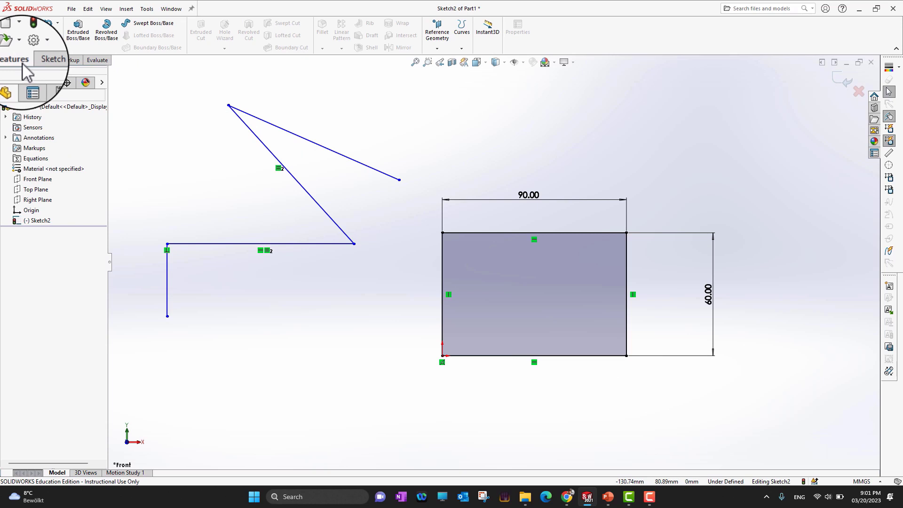
pyautogui.click(79, 45)
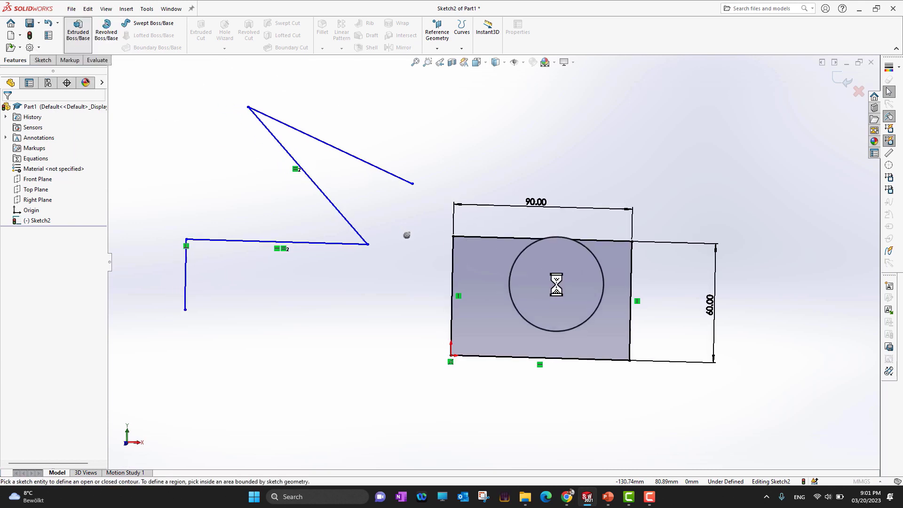
pyautogui.click(563, 334)
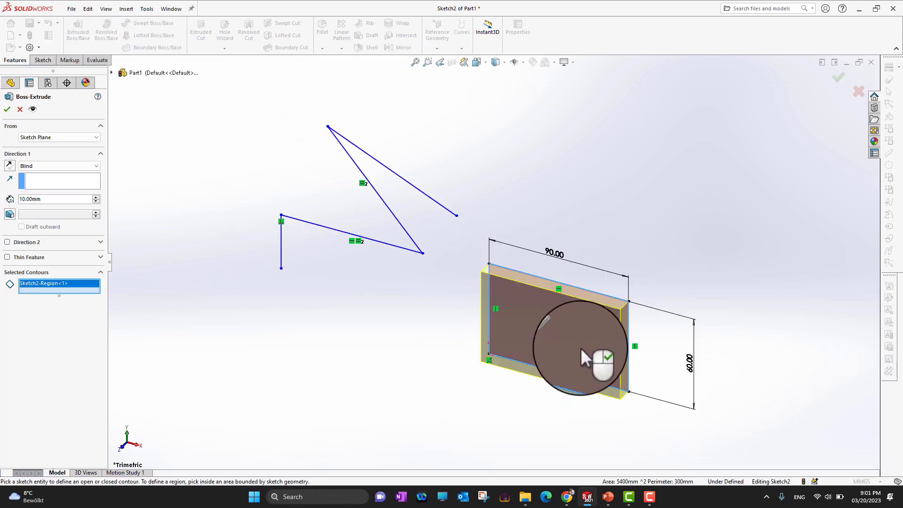
pyautogui.scroll(-1, 584, 334)
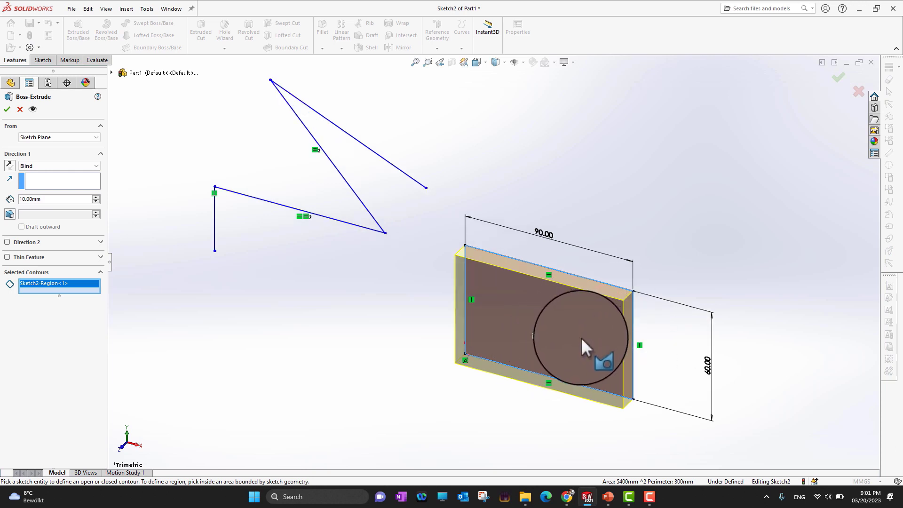
pyautogui.scroll(-2, 580, 338)
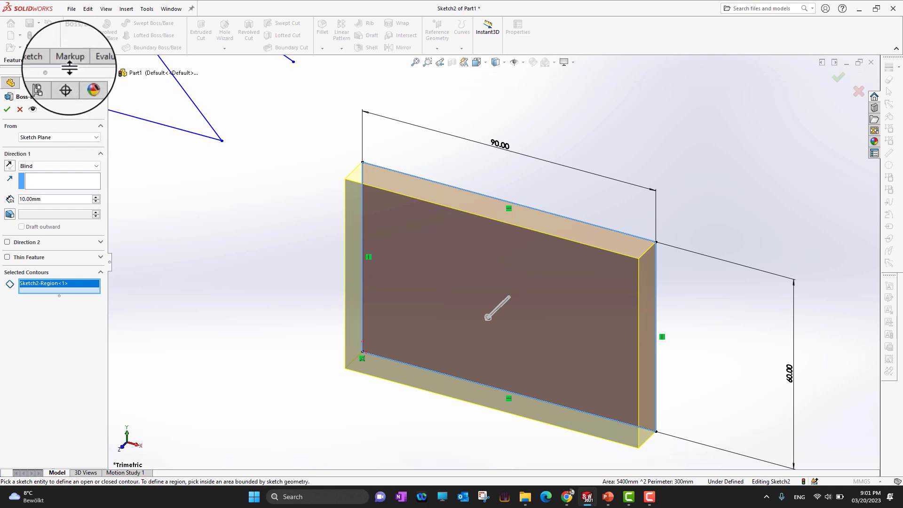
# Step: Stretch the blind extrusion of the rectangle to a depth of 46 mm and reverse its direction
pyautogui.moveTo(488, 317)
pyautogui.mouseDown()
pyautogui.moveTo(396, 353)
pyautogui.moveTo(595, 204)
pyautogui.moveTo(355, 352)
pyautogui.moveTo(562, 258)
pyautogui.moveTo(650, 173)
pyautogui.moveTo(710, 136)
pyautogui.moveTo(575, 285)
pyautogui.moveTo(508, 333)
pyautogui.moveTo(436, 422)
pyautogui.moveTo(461, 392)
pyautogui.mouseUp()
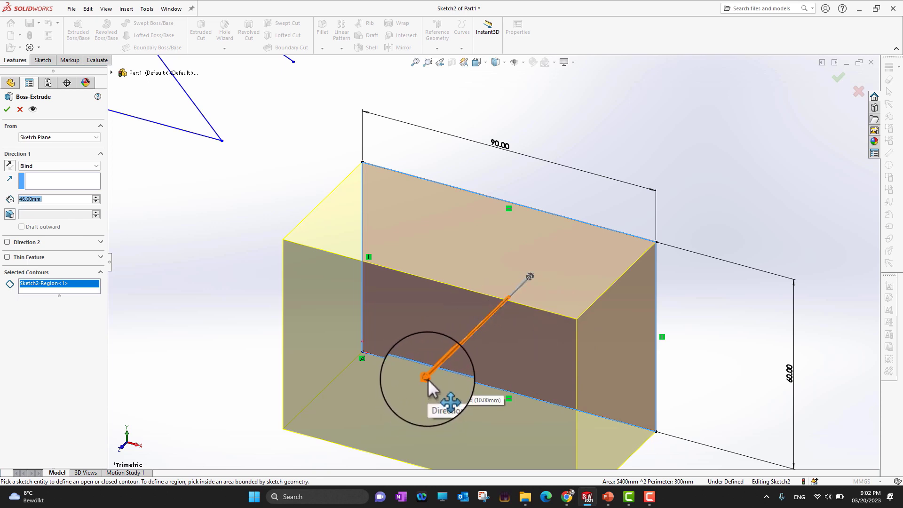
pyautogui.click(10, 168)
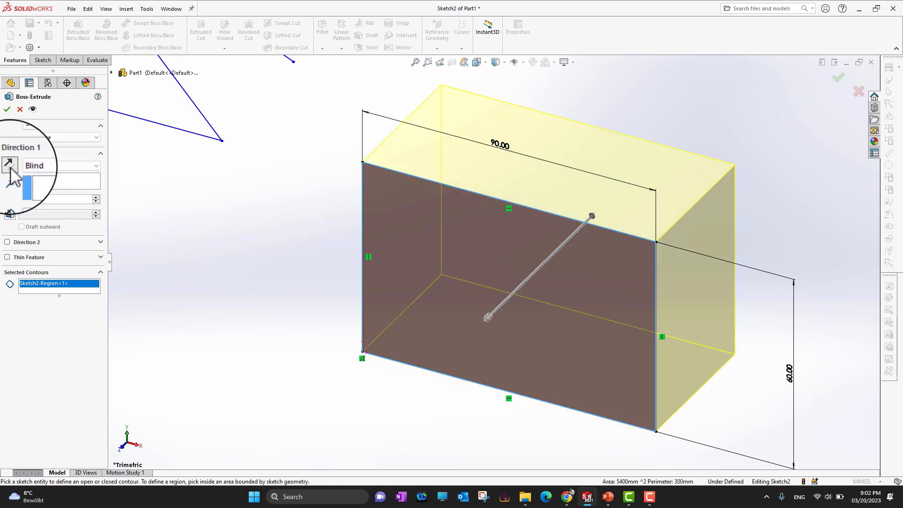
pyautogui.scroll(2, 560, 292)
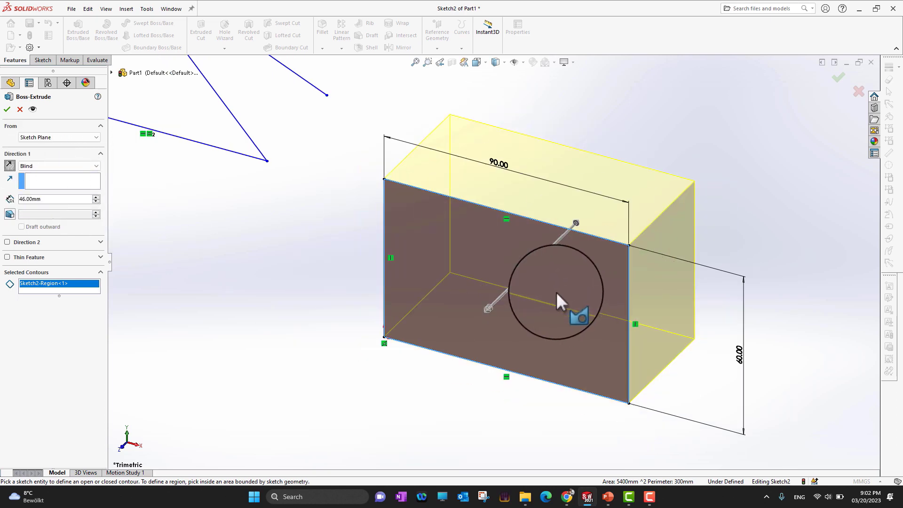
# Step: Flip the extrusion to the opposite side of the sketch and finish the blind boss at 46 mm depth
pyautogui.click(9, 166)
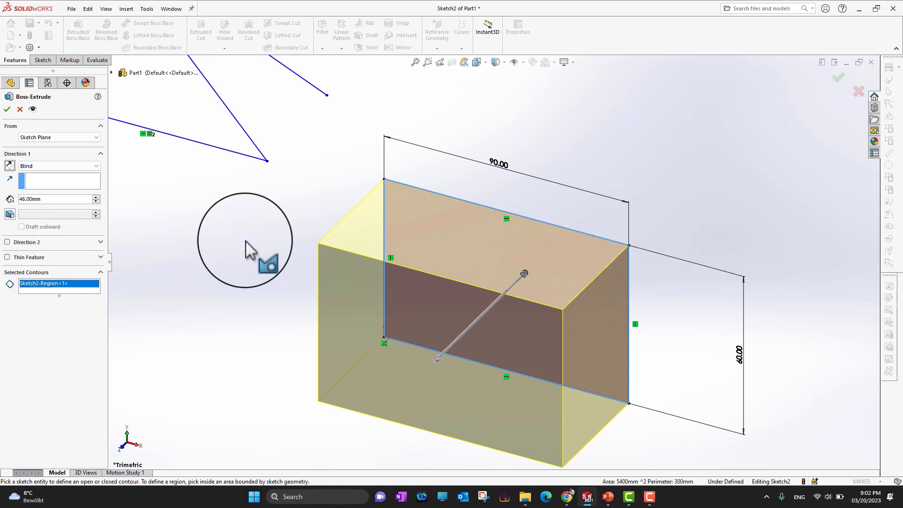
pyautogui.click(7, 110)
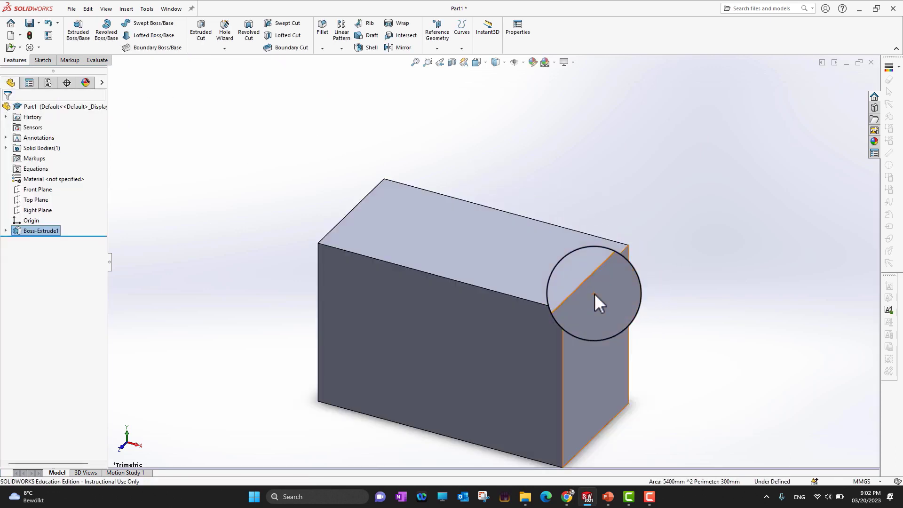
pyautogui.scroll(3, 539, 308)
pyautogui.scroll(-3, 541, 306)
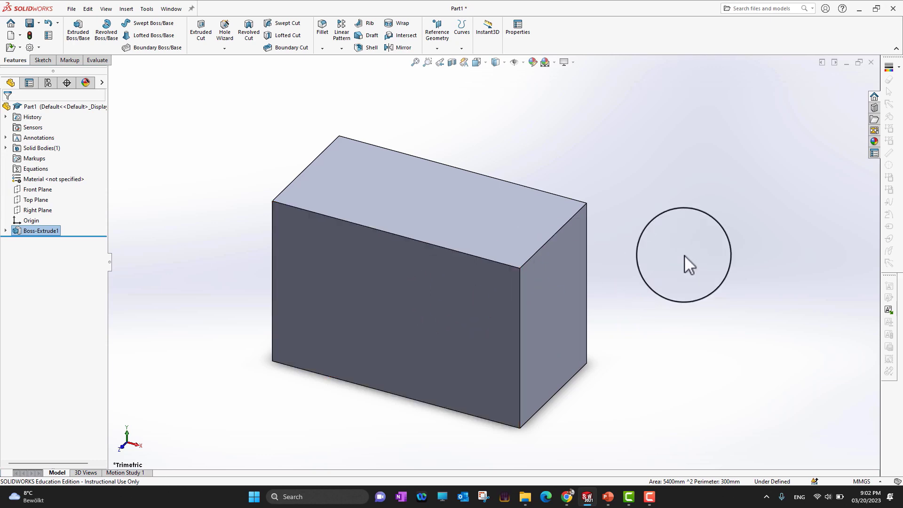
# Step: Review the six modeling steps in PowerPoint, and return to SOLIDWORKS to inspect the block's right end face as a possible sketch face
pyautogui.click(607, 497)
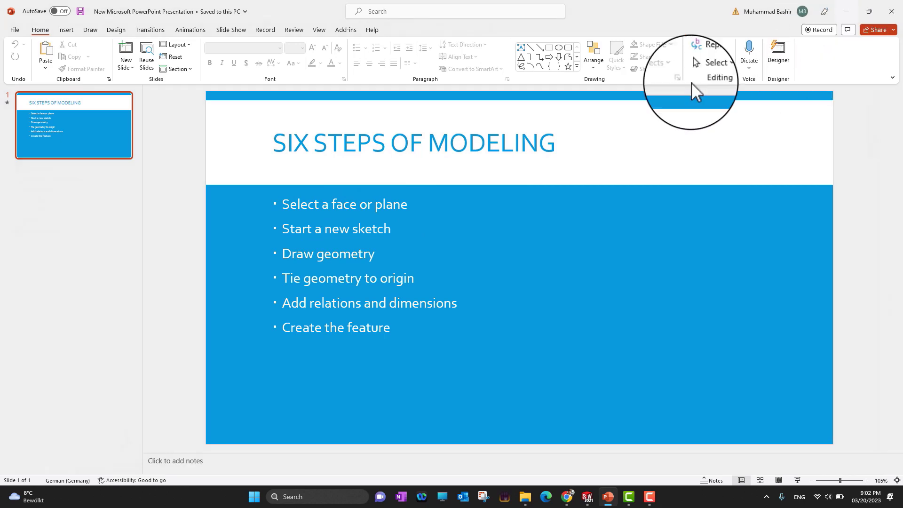
pyautogui.click(846, 12)
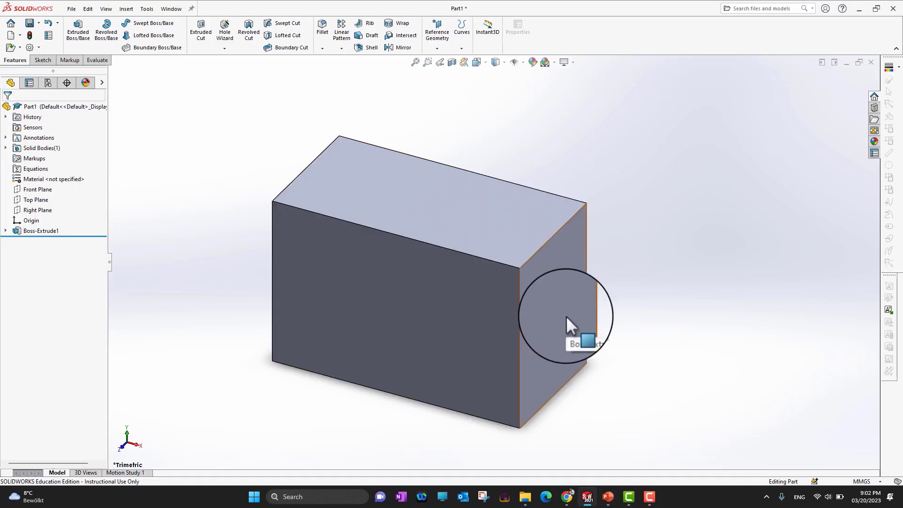
pyautogui.click(549, 299)
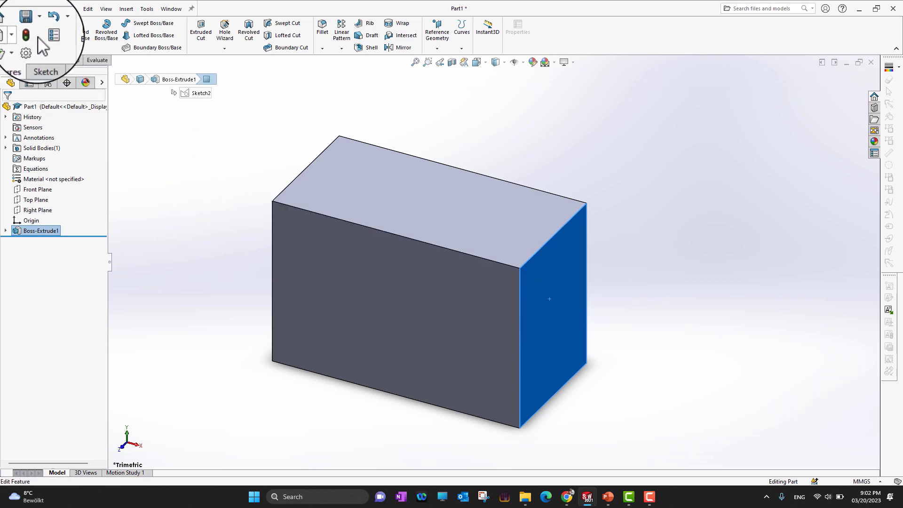
pyautogui.click(43, 60)
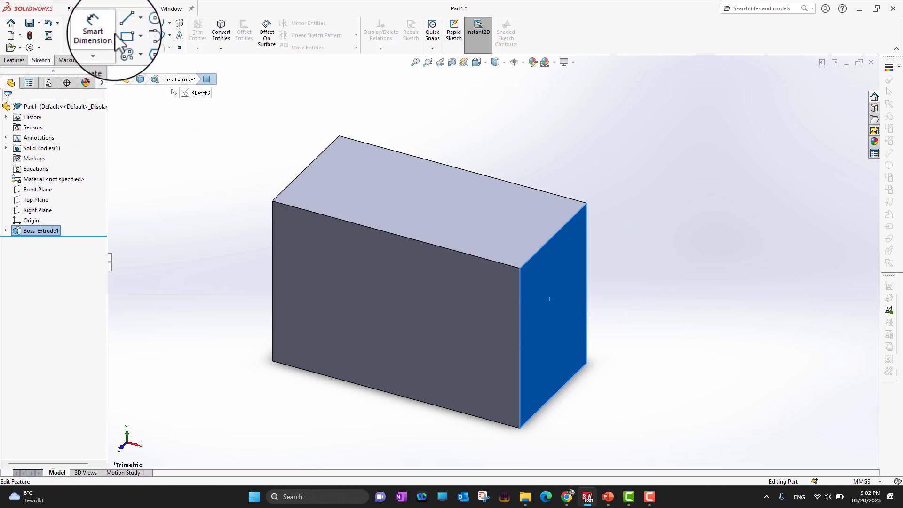
pyautogui.click(653, 207)
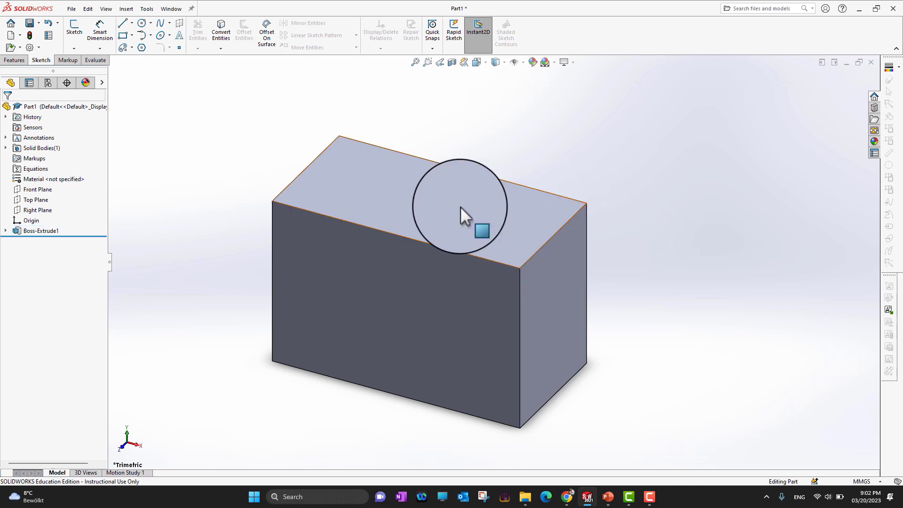
# Step: Examine the block's top, front, right and bottom faces as possible sketch faces, and switch to PowerPoint to recheck the modeling steps
pyautogui.click(436, 214)
pyautogui.click(412, 284)
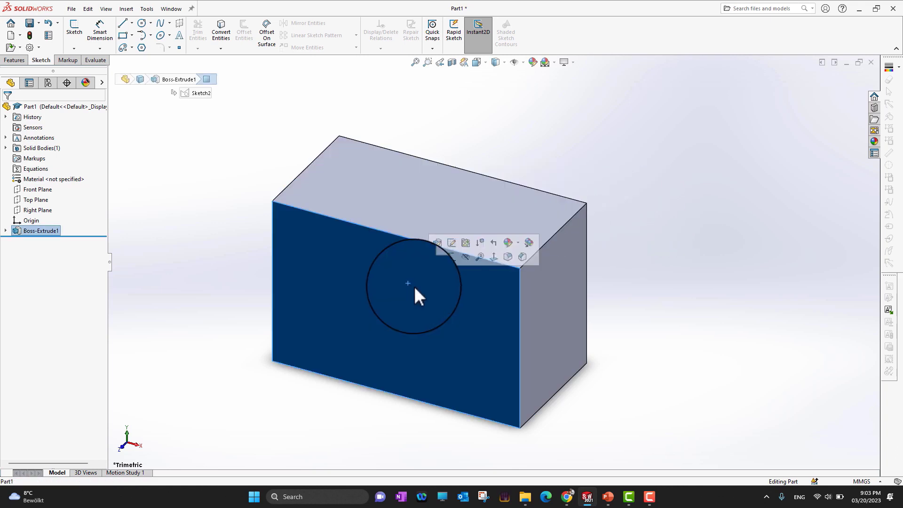
pyautogui.click(558, 309)
pyautogui.click(470, 230)
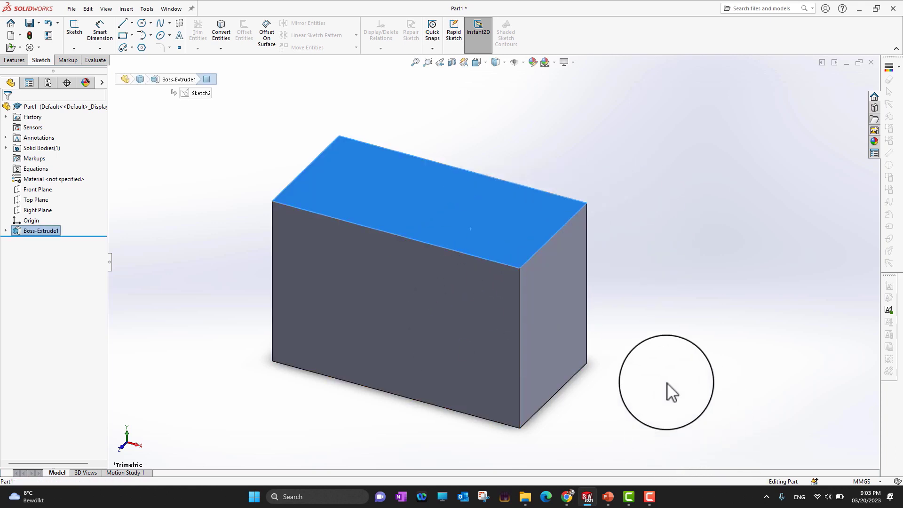
pyautogui.moveTo(670, 393); pyautogui.dragTo(673, 175, button='middle')
pyautogui.click(542, 334)
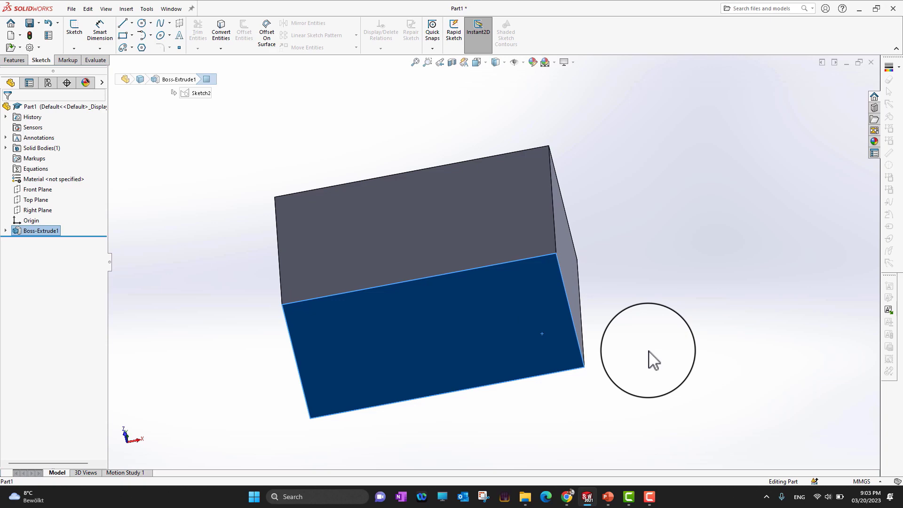
pyautogui.click(611, 497)
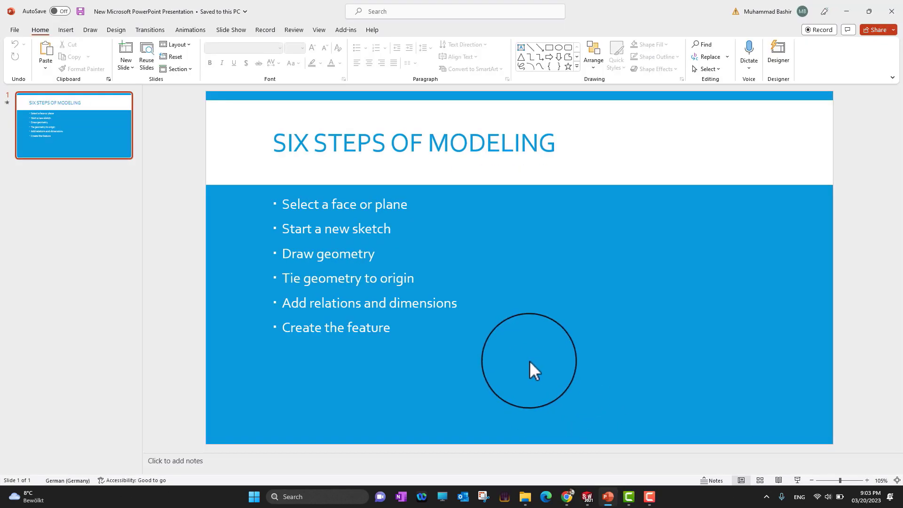